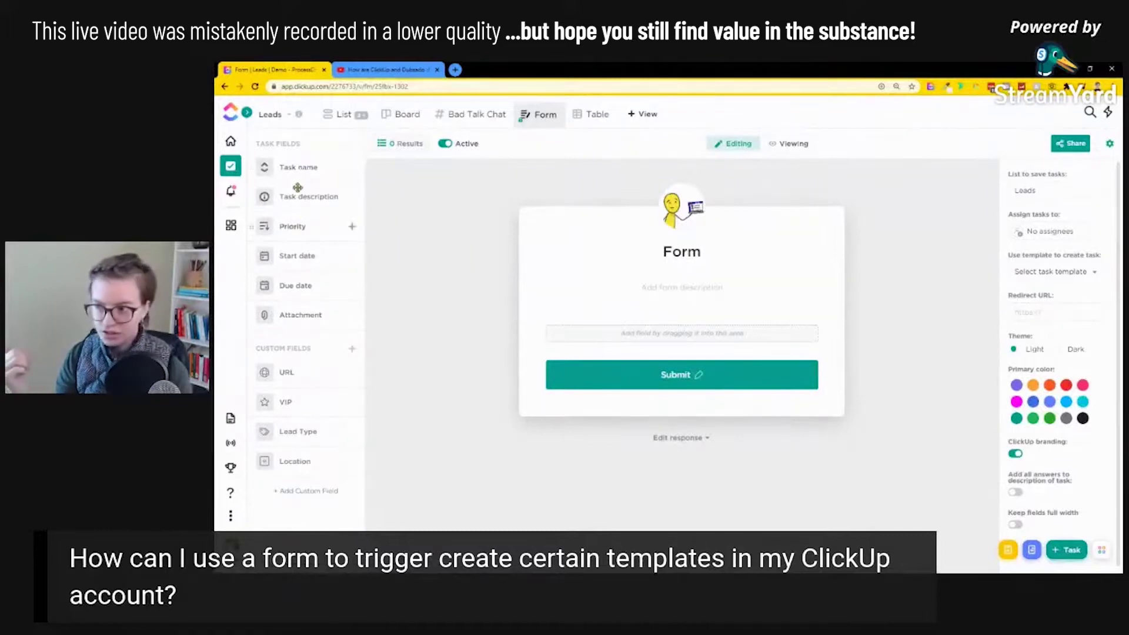
# Step: Add the Task name field, labelled "What is the Lead's name?" with hint "Please include first and last name."
pyautogui.moveTo(297, 167); pyautogui.dragTo(658, 338)
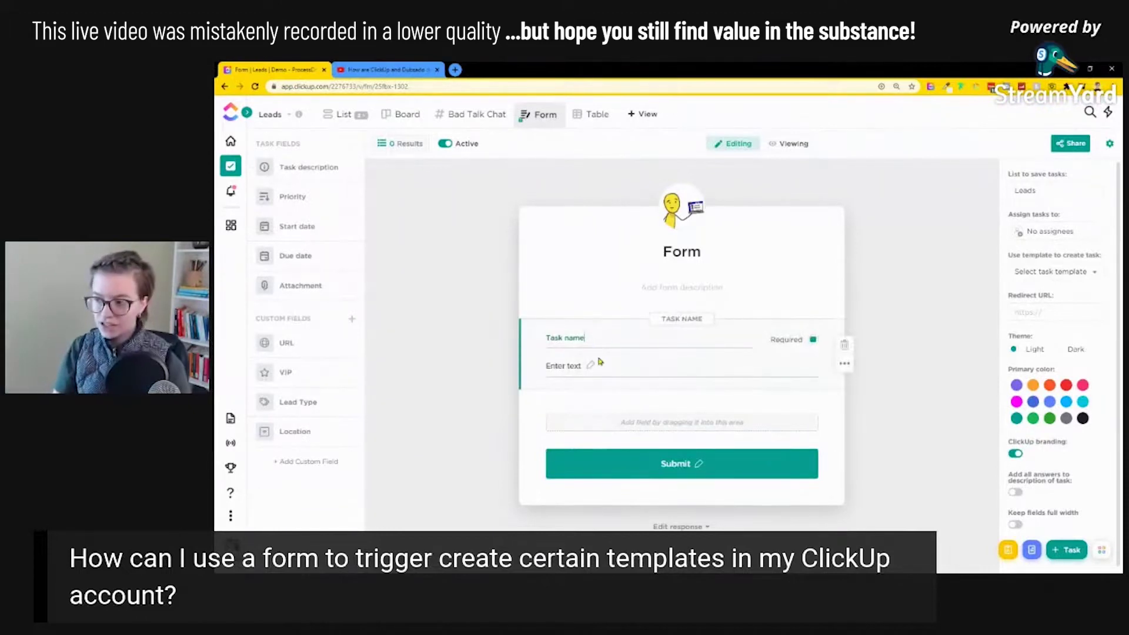
pyautogui.hotkey('ctrl', 'a')
pyautogui.write('W')
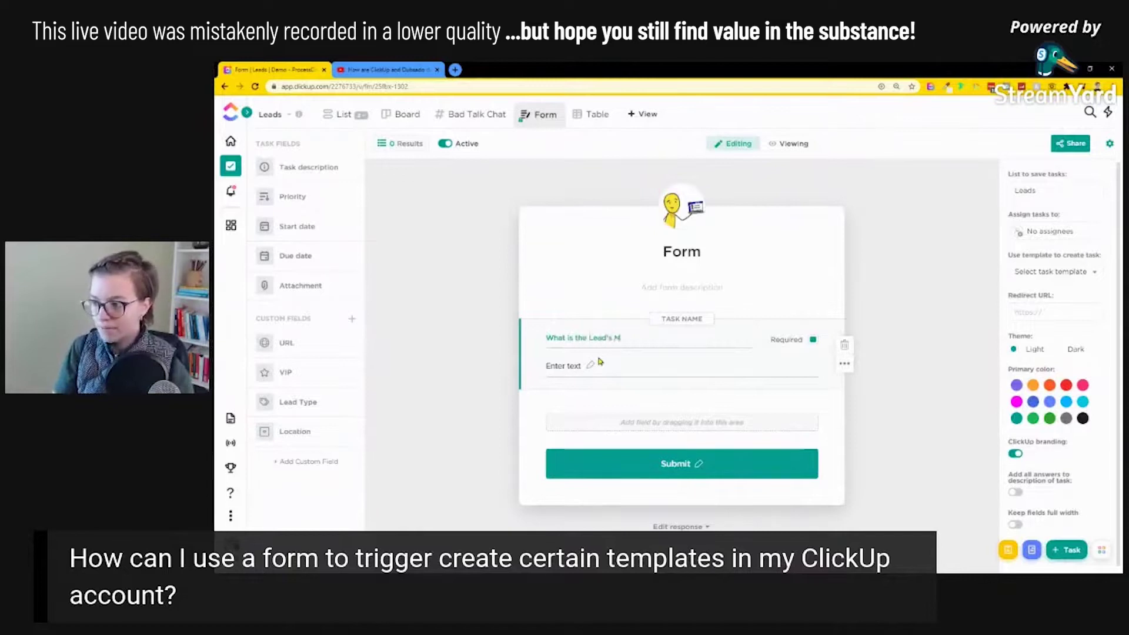
pyautogui.write("hat is the Lead's N")
pyautogui.press('BackSpace')
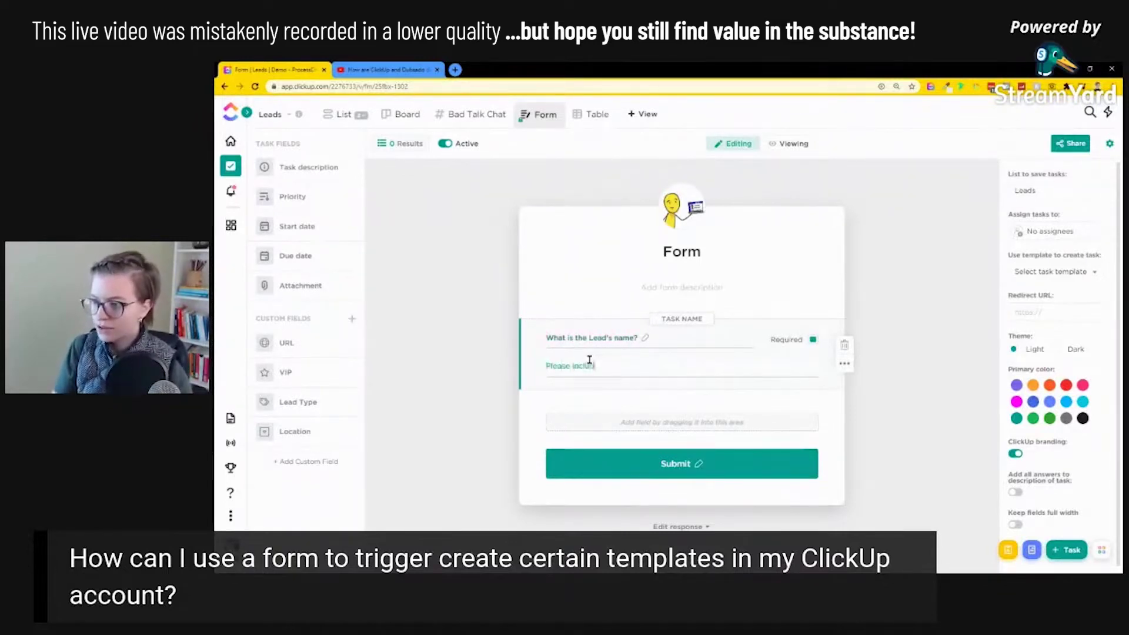
pyautogui.write('last name.')
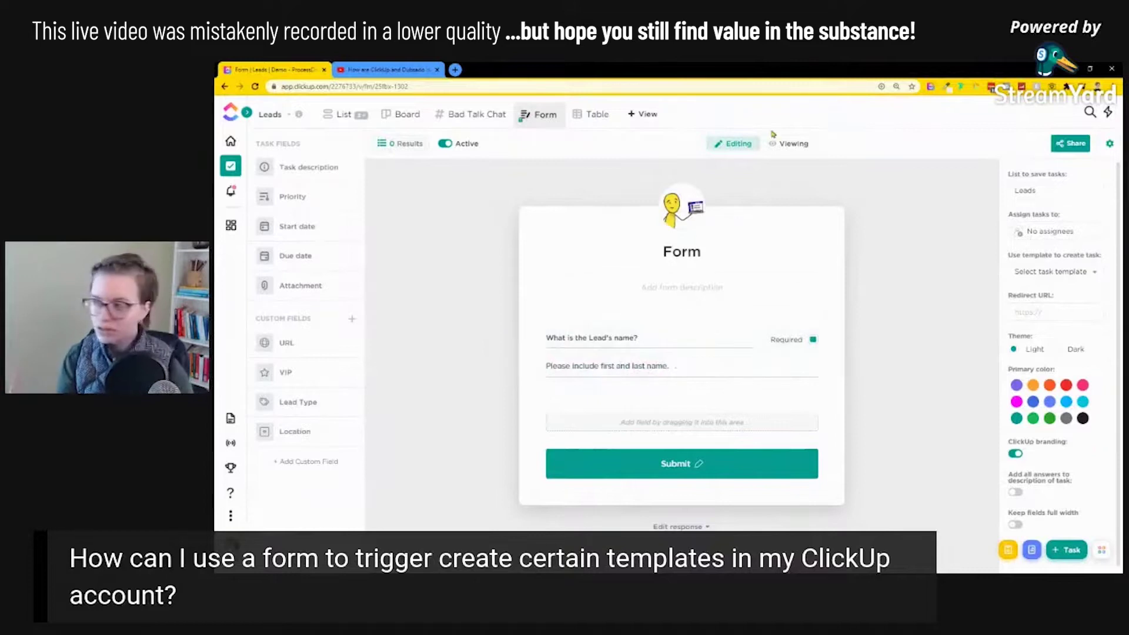
# Step: Preview the form in Viewing mode and submit a test entry with a sample lead name
pyautogui.click(790, 146)
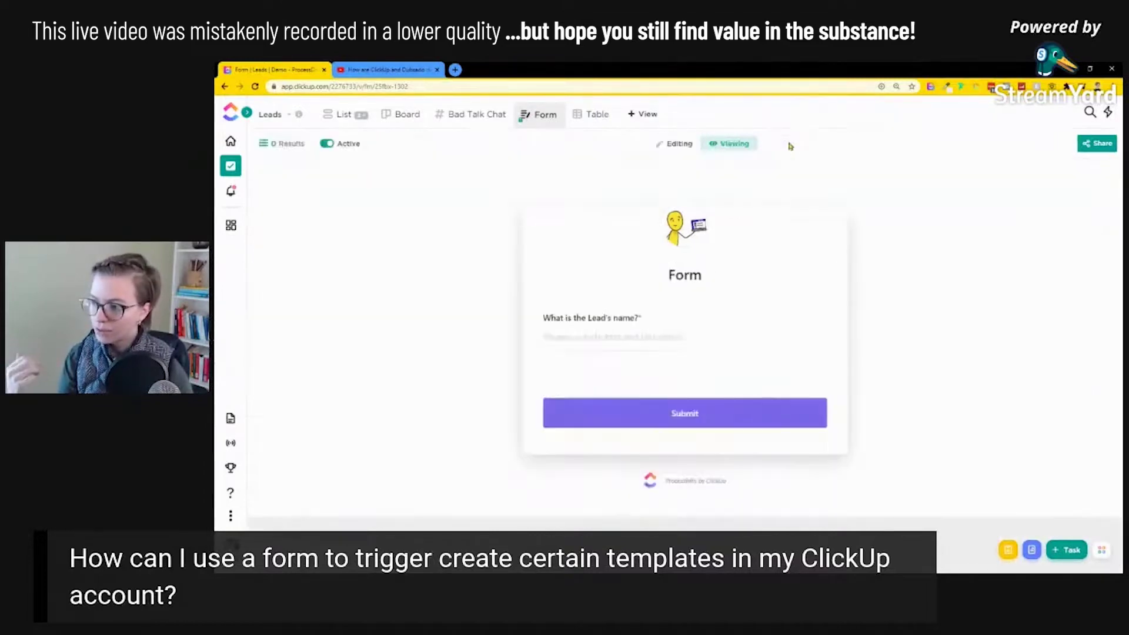
pyautogui.click(556, 334)
pyautogui.write('John Doe')
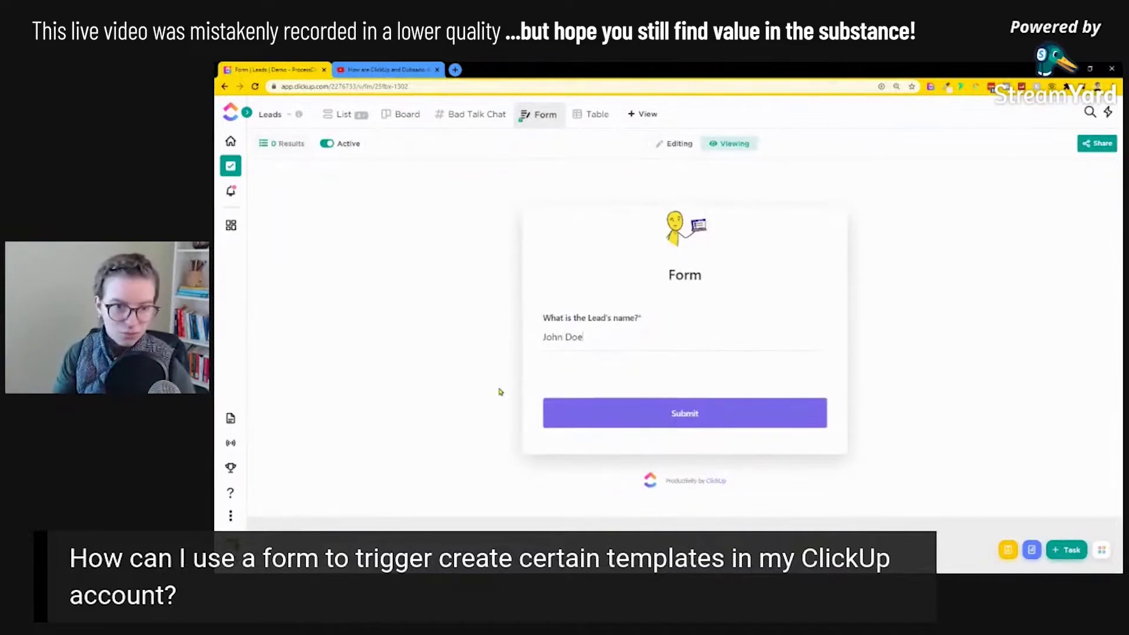
pyautogui.click(619, 414)
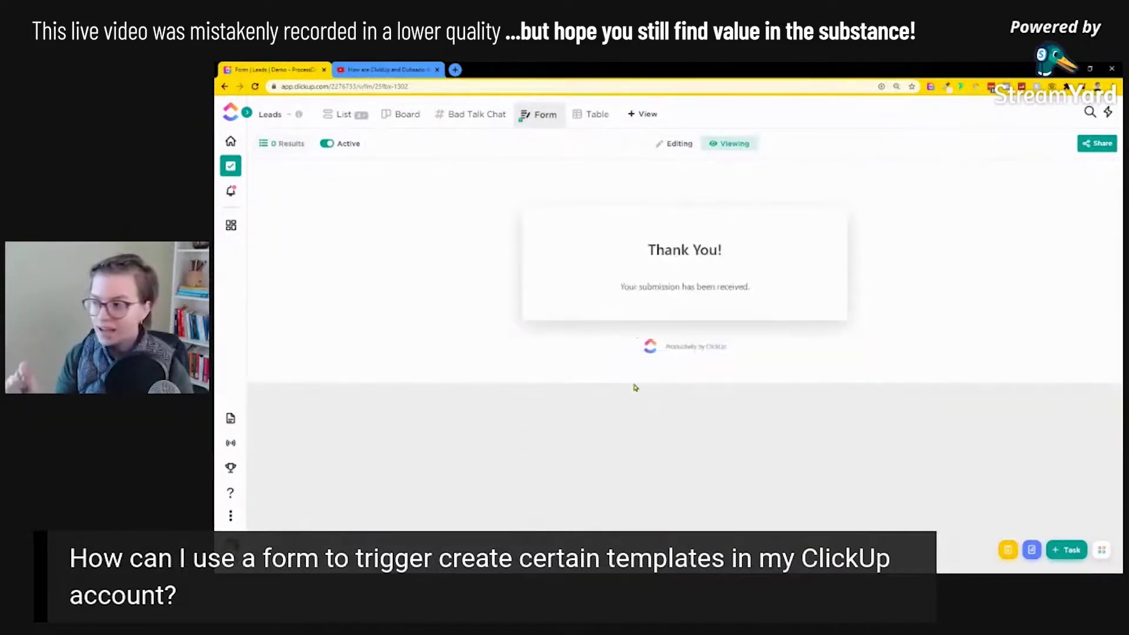
# Step: Back in Editing, check that submissions save to Leads, then go to the Leads list
pyautogui.click(662, 144)
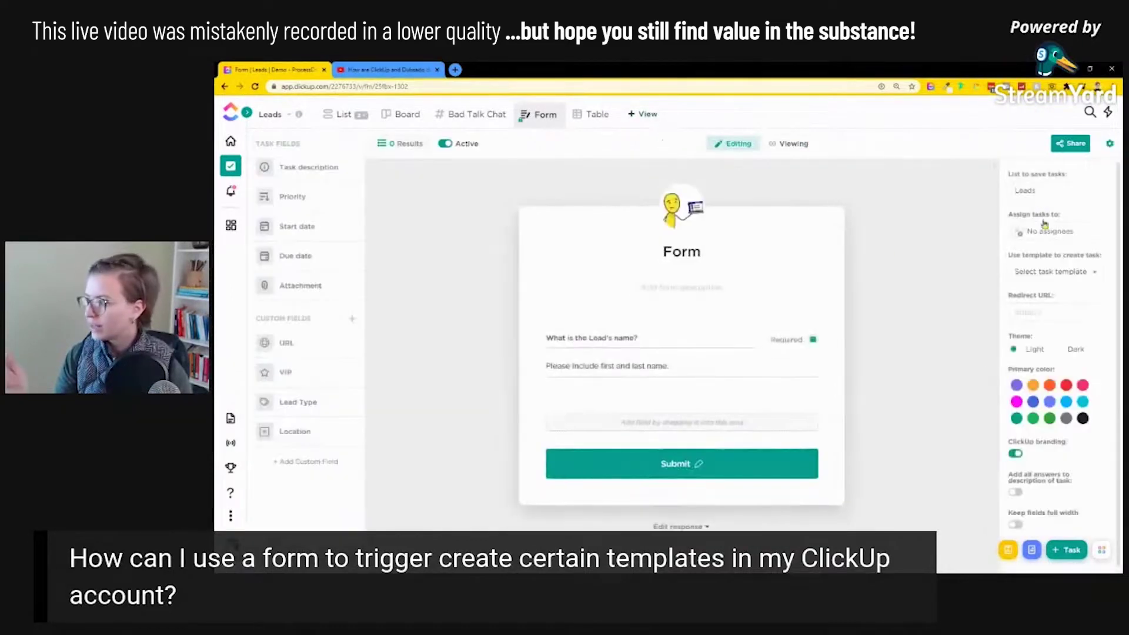
pyautogui.moveTo(1009, 177); pyautogui.dragTo(1068, 188)
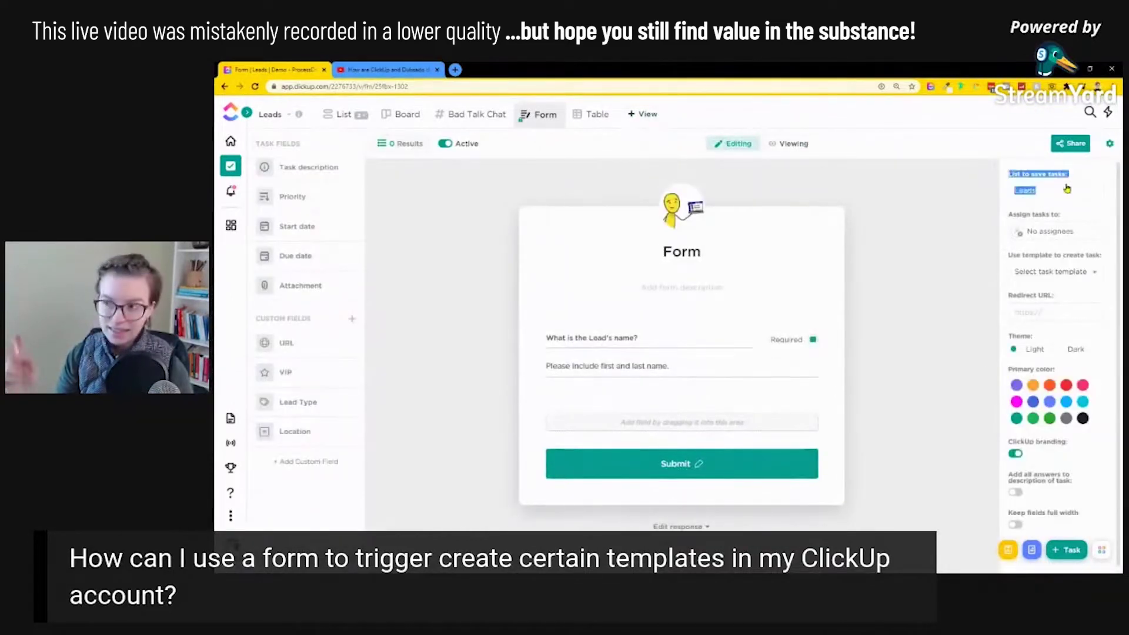
pyautogui.click(344, 114)
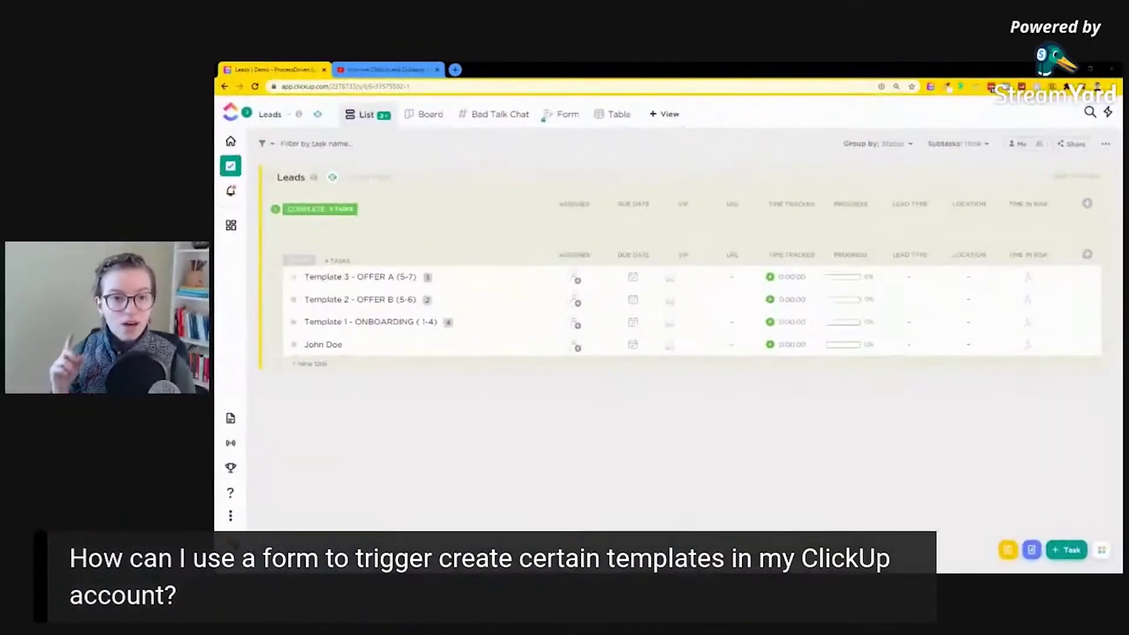
# Step: Create a Leads automation: when Task Created, apply the Onboarding template
pyautogui.click(332, 177)
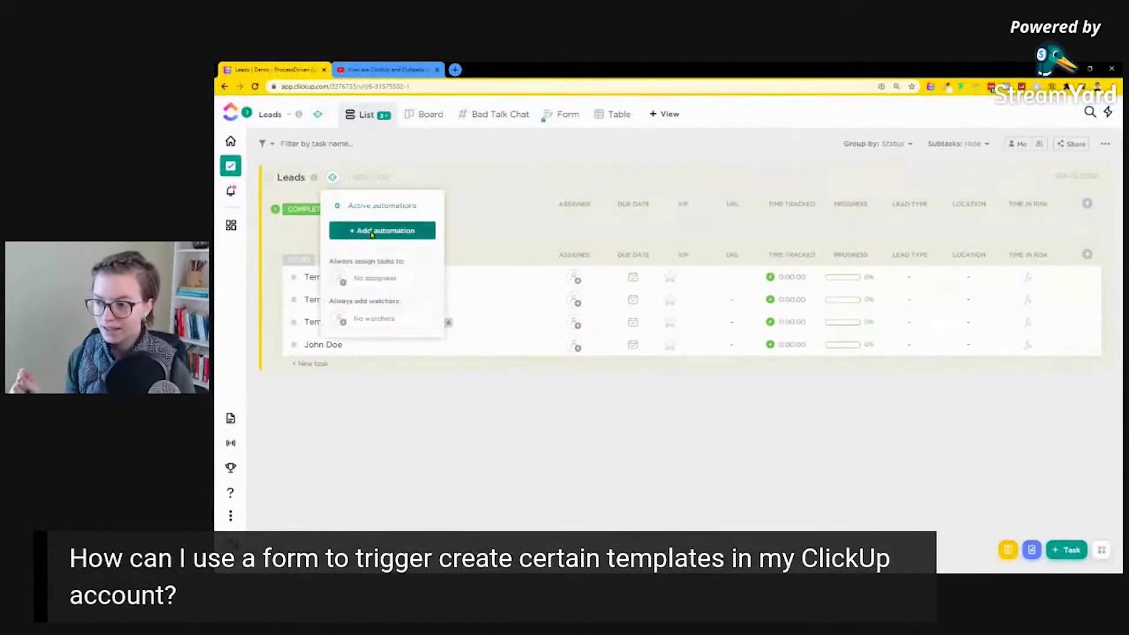
pyautogui.click(372, 231)
pyautogui.click(604, 252)
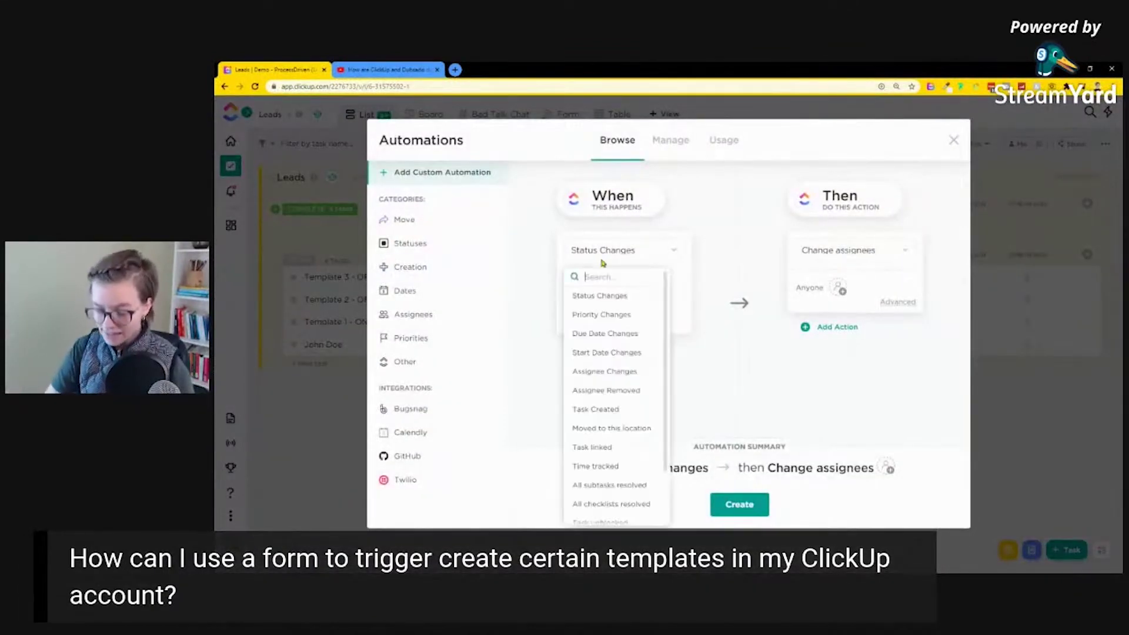
pyautogui.write('task')
pyautogui.click(609, 297)
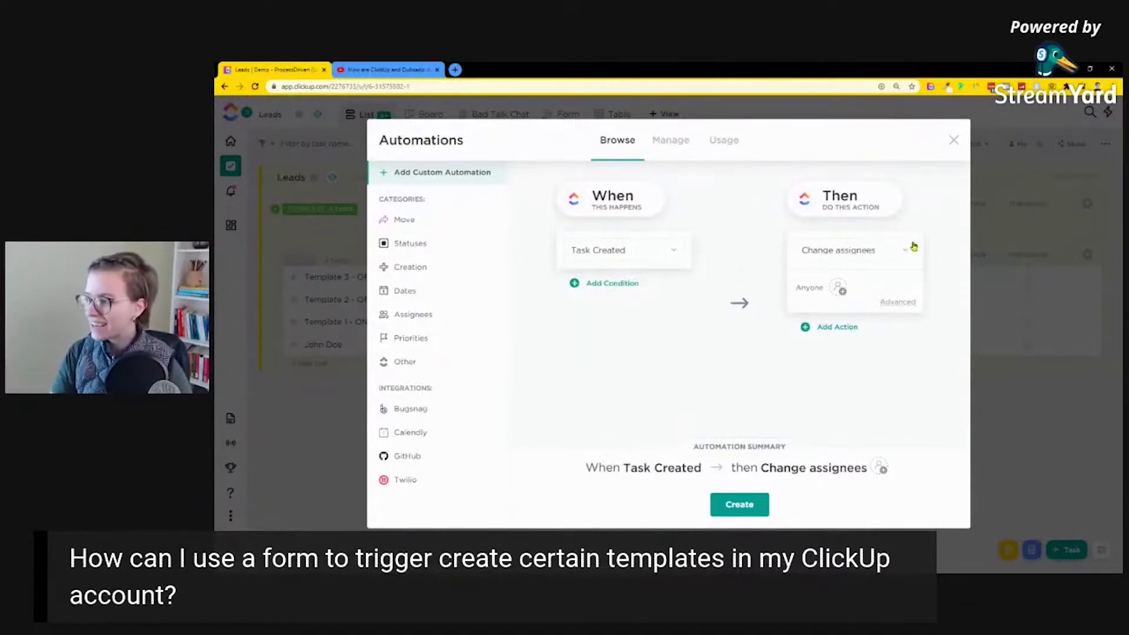
pyautogui.click(886, 254)
pyautogui.click(855, 353)
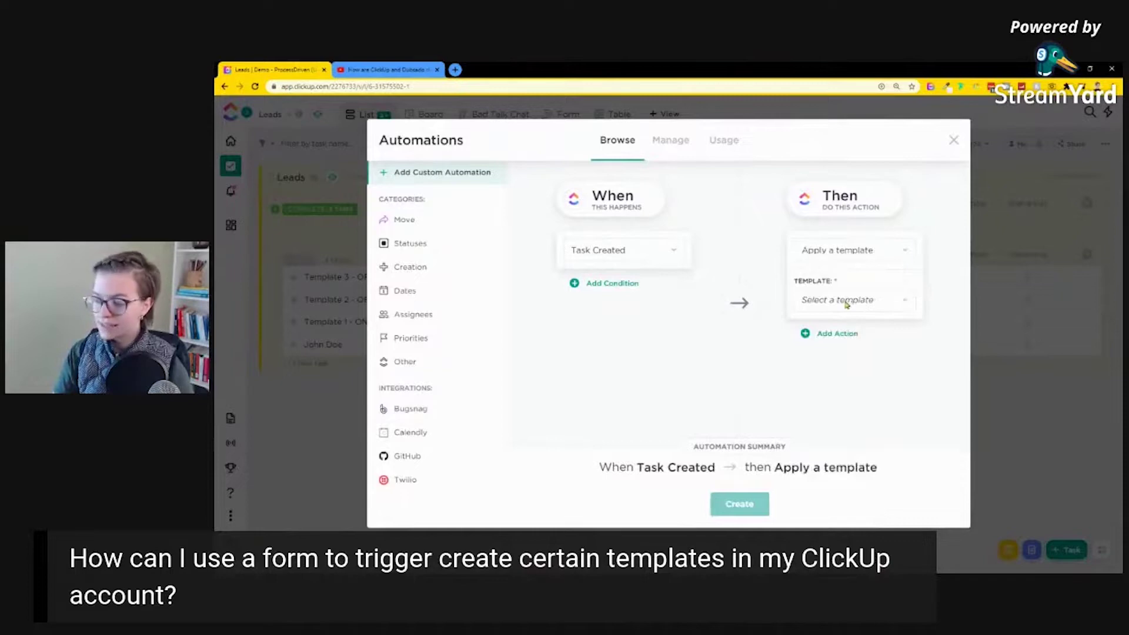
pyautogui.click(847, 302)
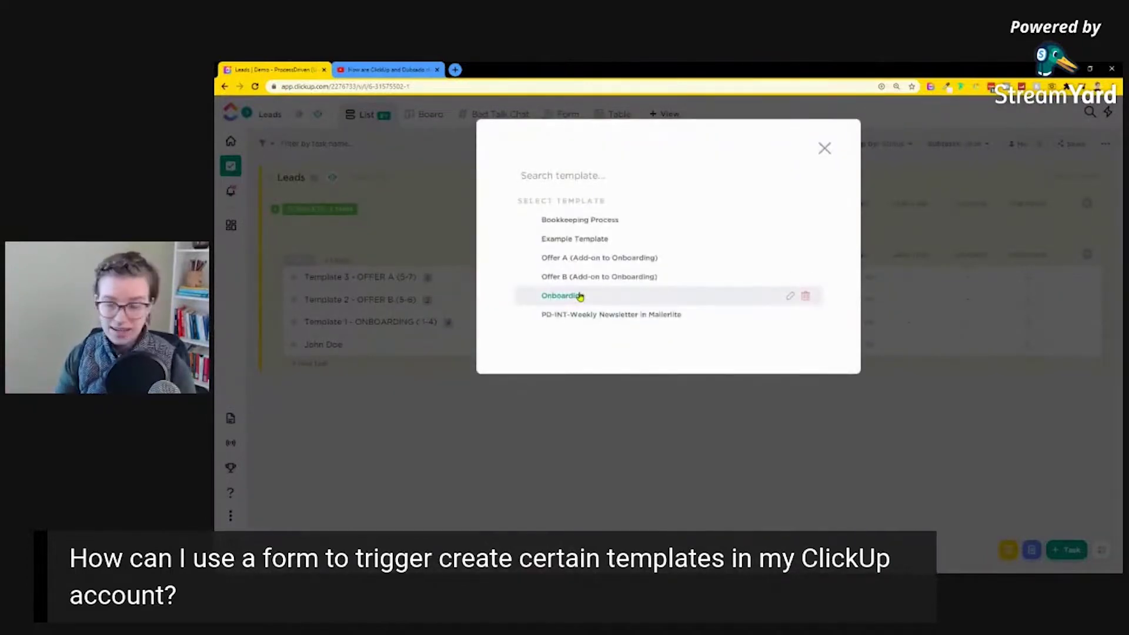
pyautogui.click(580, 297)
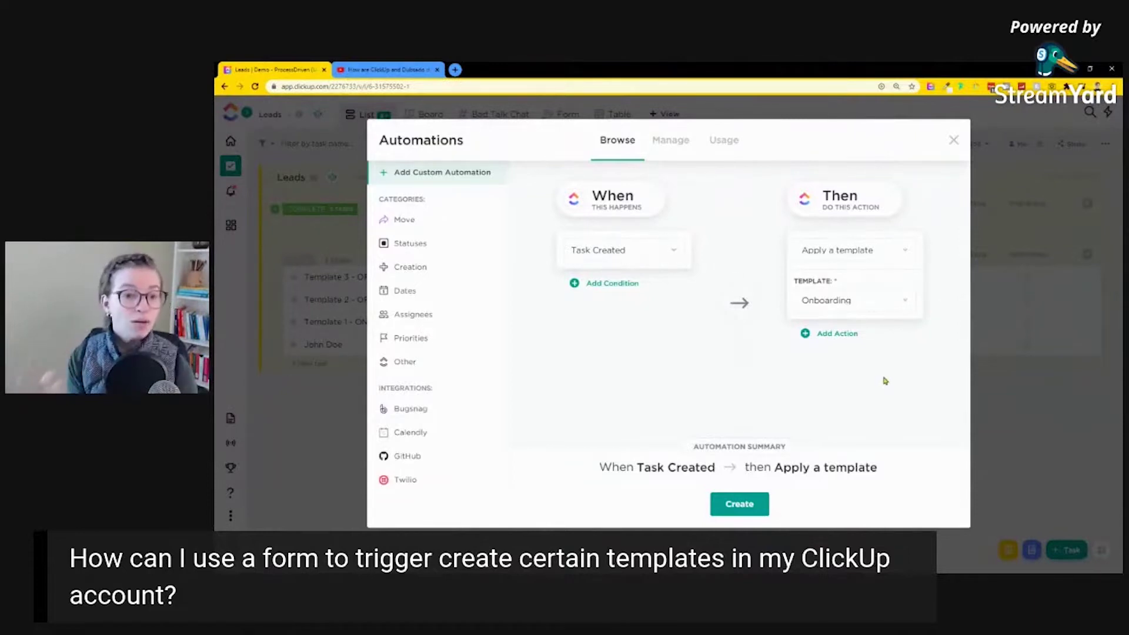
pyautogui.click(720, 508)
# Step: Move Template 1 - ONBOARDING to the top of the list and expand its subtasks
pyautogui.click(981, 321)
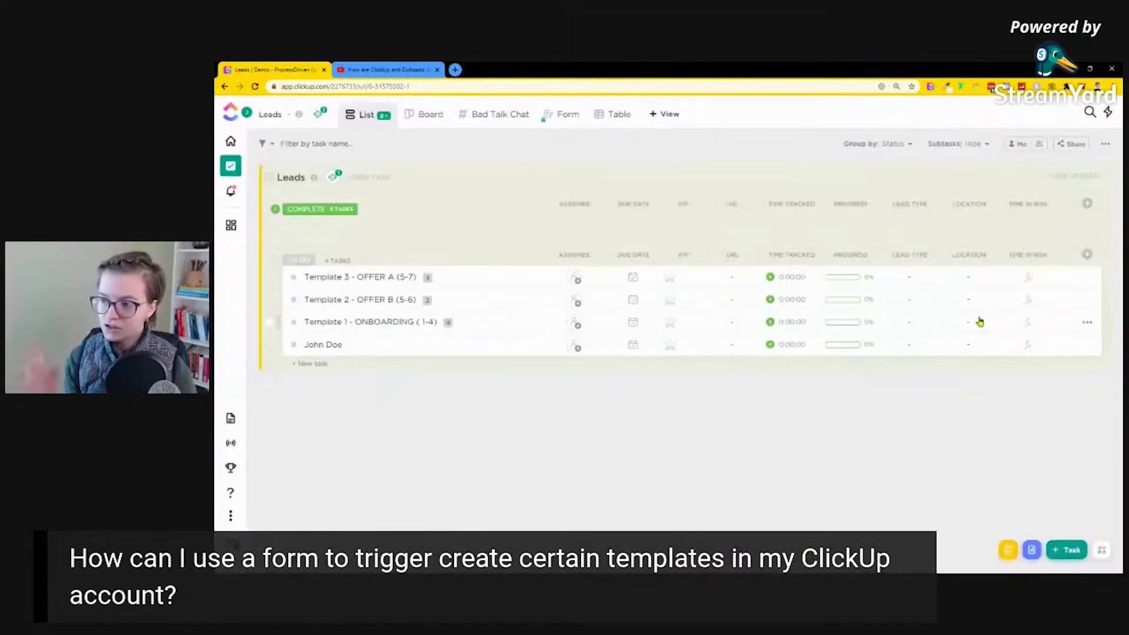
pyautogui.moveTo(343, 331)
pyautogui.mouseDown()
pyautogui.moveTo(347, 301)
pyautogui.moveTo(341, 336)
pyautogui.mouseUp()
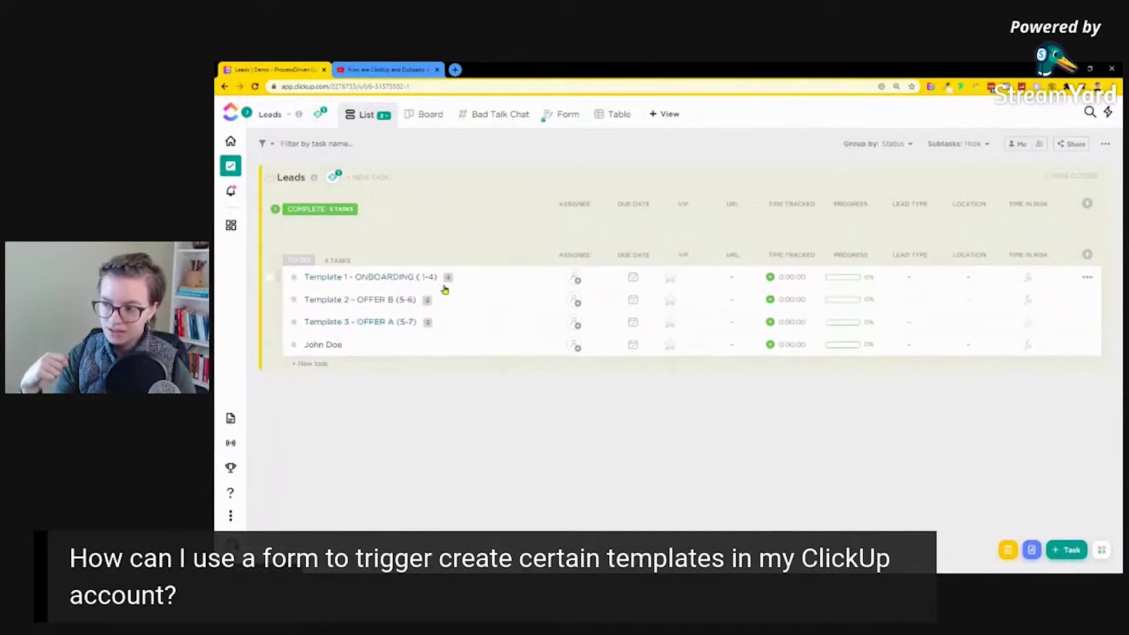
pyautogui.click(449, 278)
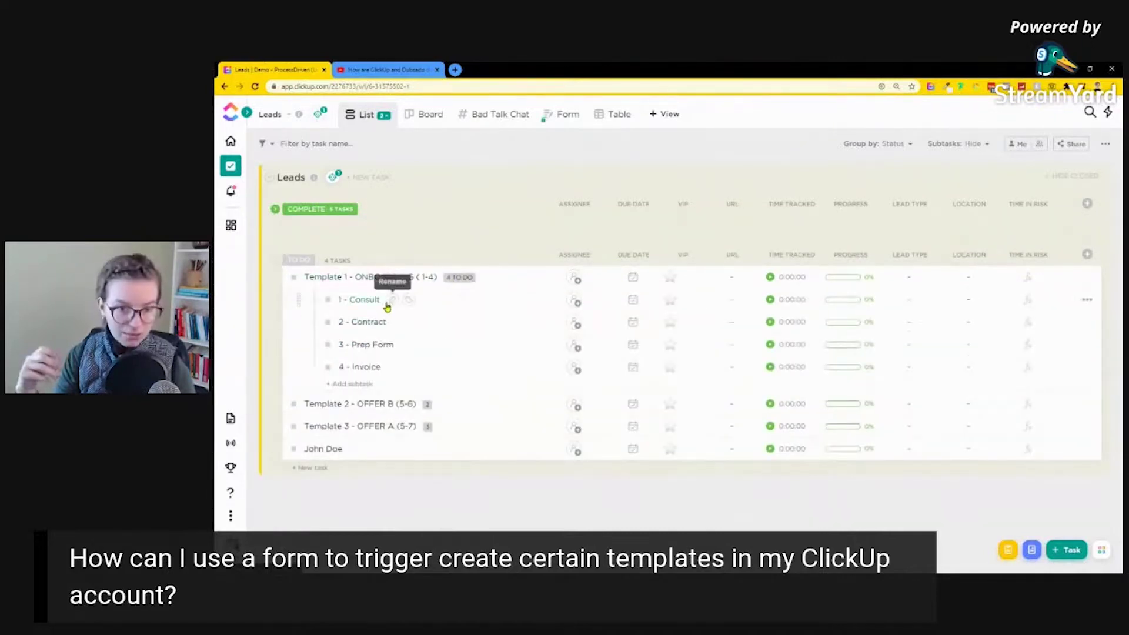
pyautogui.hotkey('ctrl', '+')
pyautogui.hotkey('ctrl', '+')
pyautogui.scroll(-2, 373, 386)
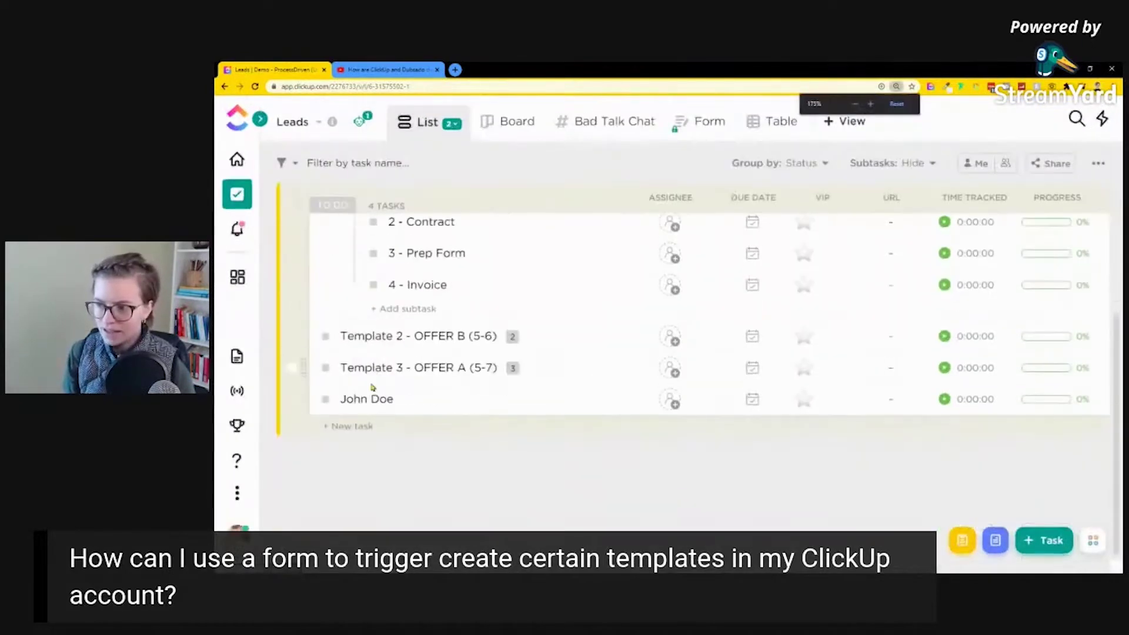
pyautogui.scroll(2, 706, 364)
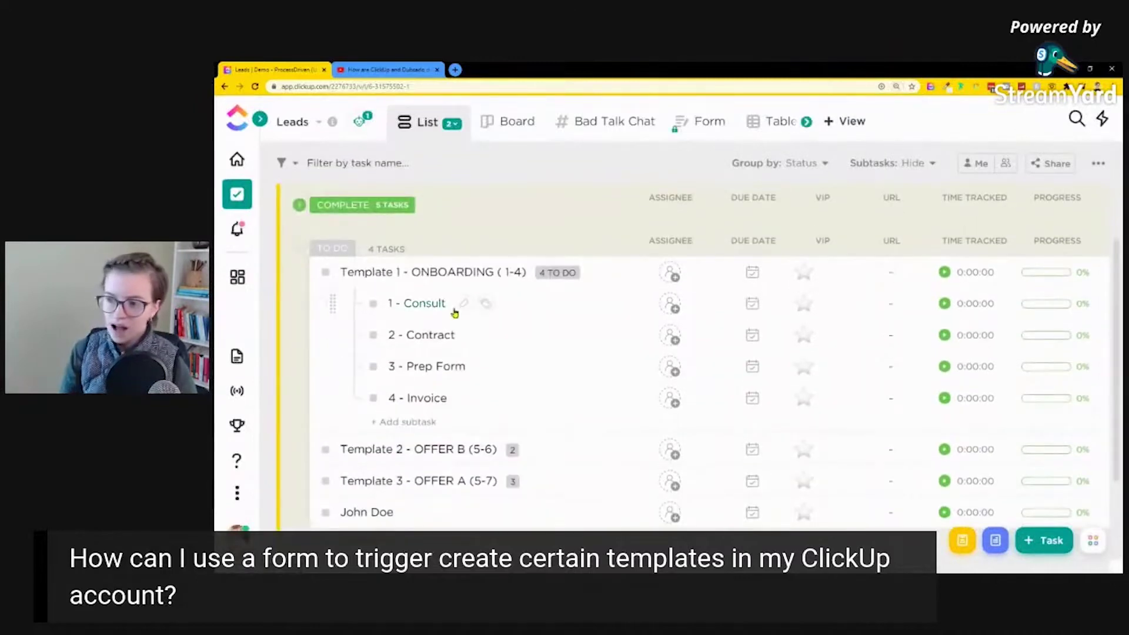
# Step: Save Template 1 - ONBOARDING as a new task template named Lead Onboarding
pyautogui.click(460, 272)
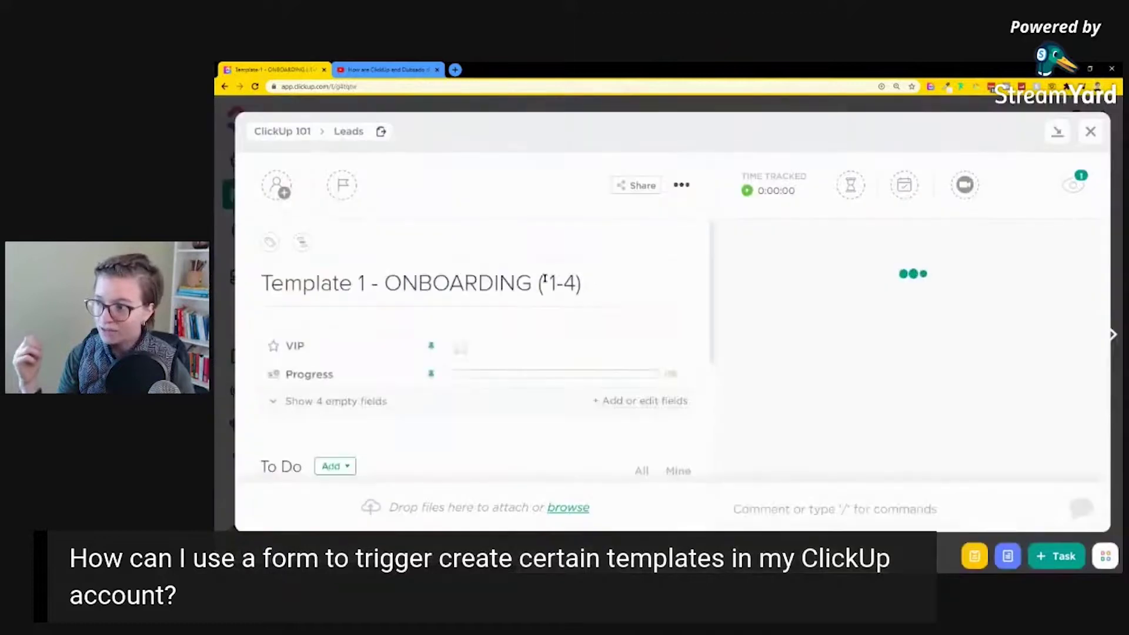
pyautogui.scroll(-6, 582, 382)
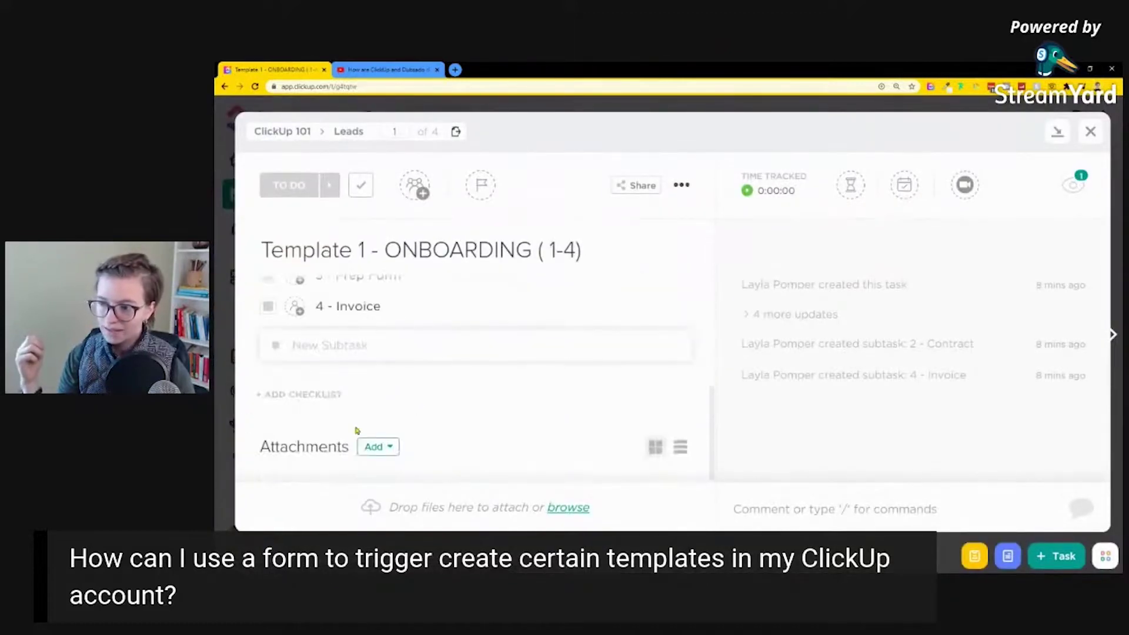
pyautogui.click(681, 185)
pyautogui.moveTo(735, 405)
pyautogui.click(909, 415)
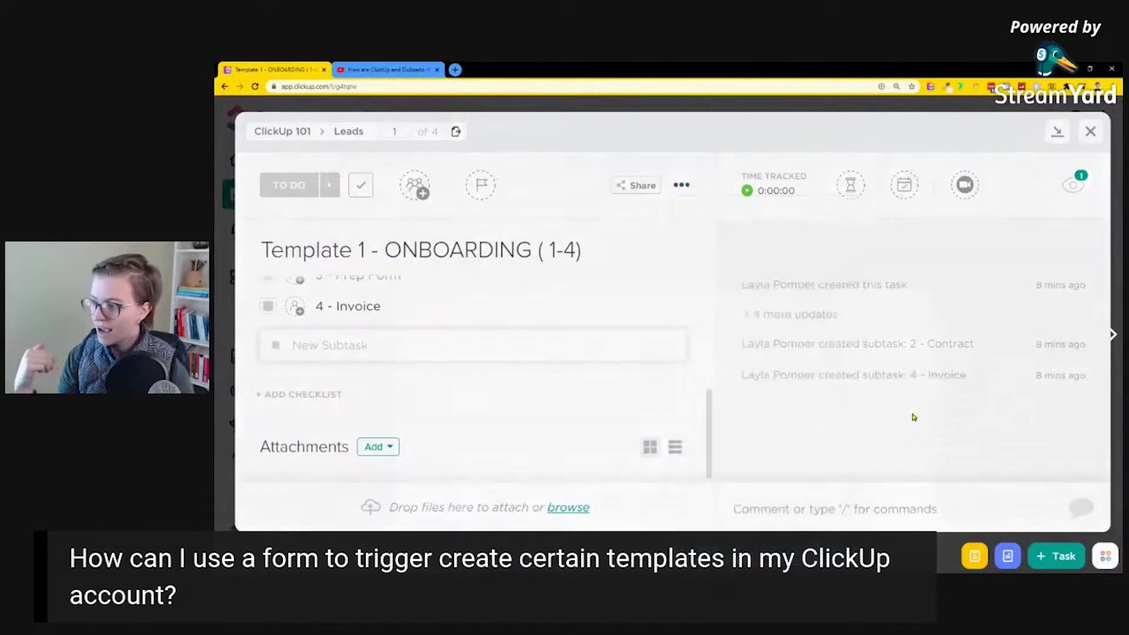
pyautogui.click(556, 250)
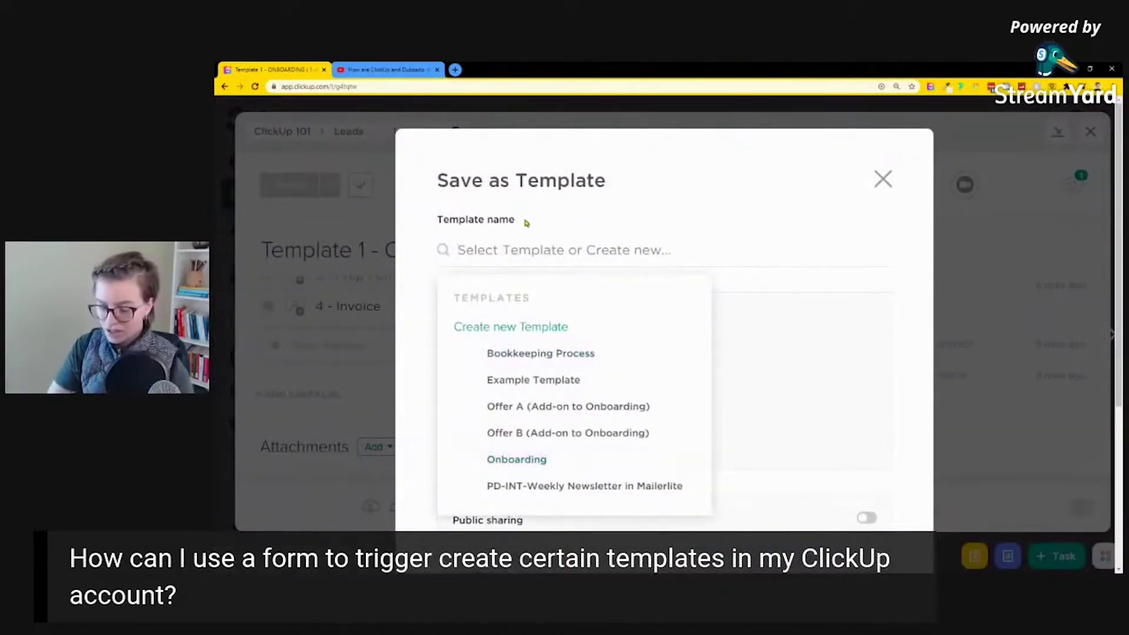
pyautogui.write('Lead Onboarding')
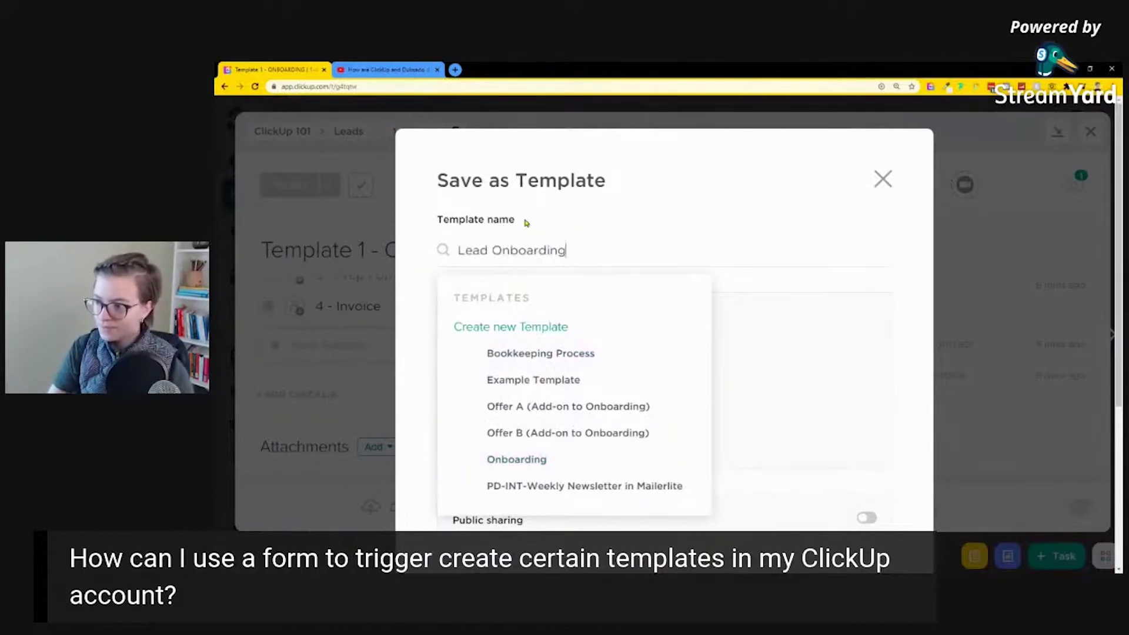
pyautogui.click(512, 330)
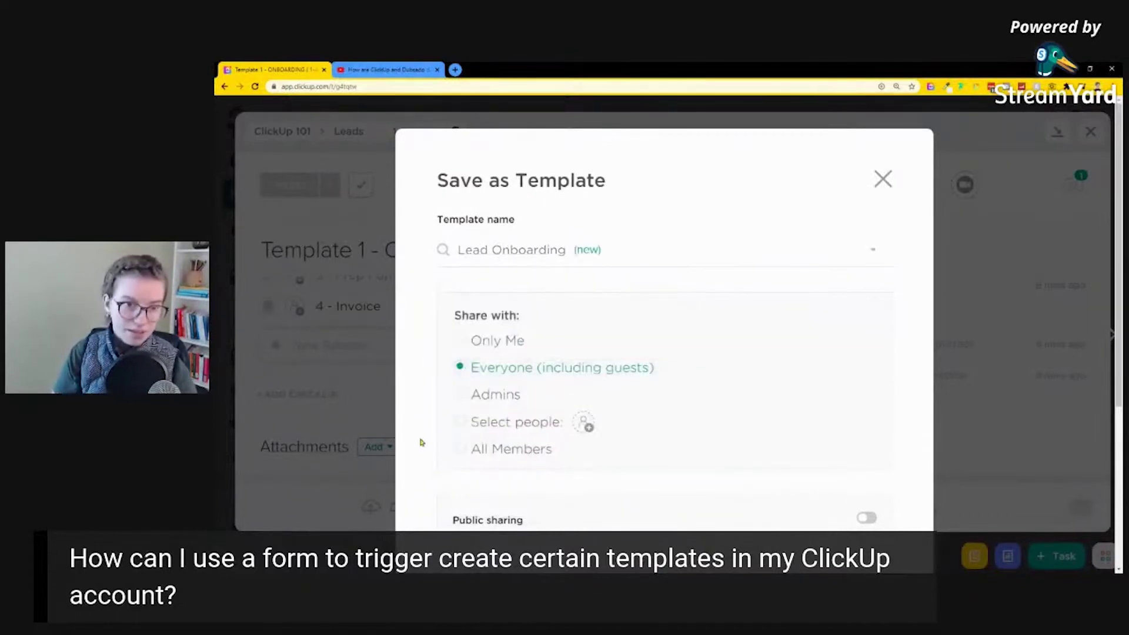
pyautogui.scroll(-5, 824, 383)
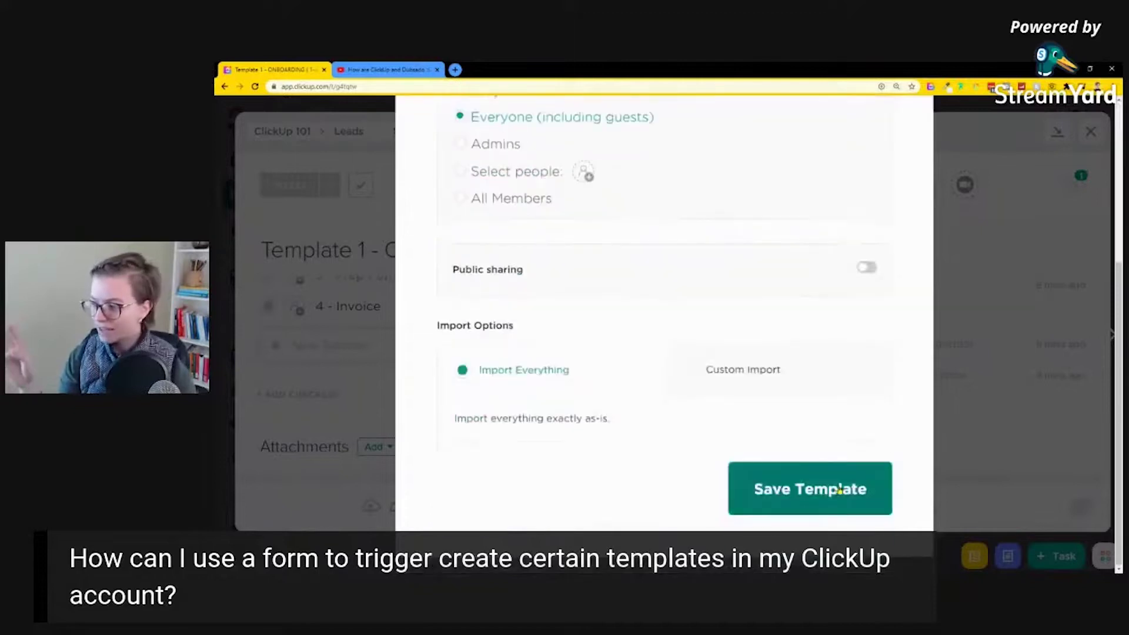
pyautogui.click(841, 488)
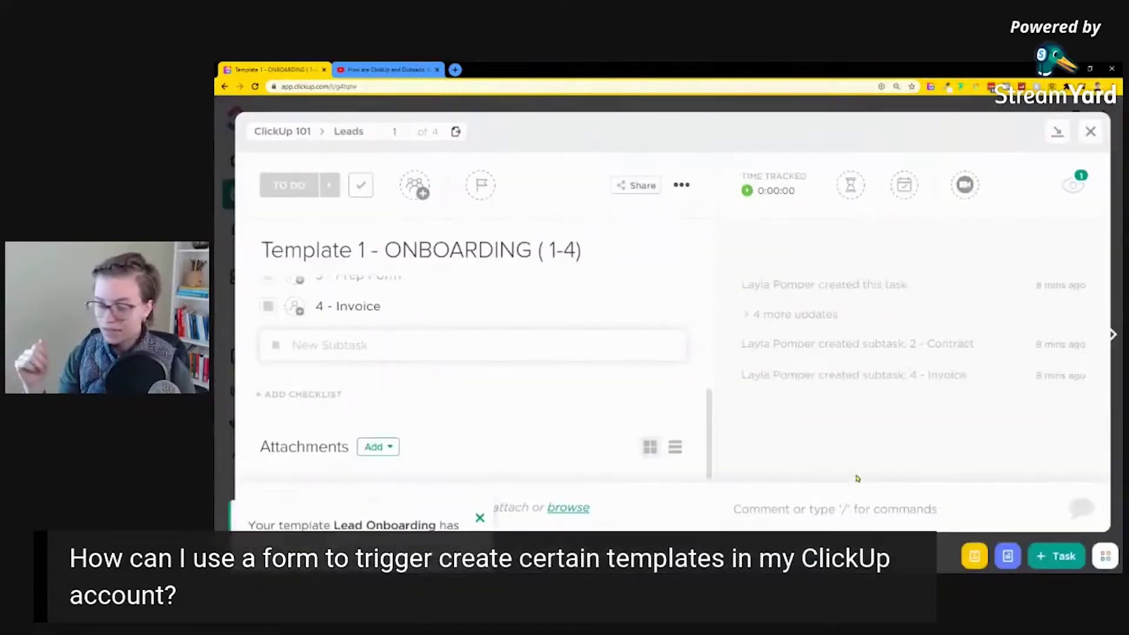
pyautogui.click(1090, 131)
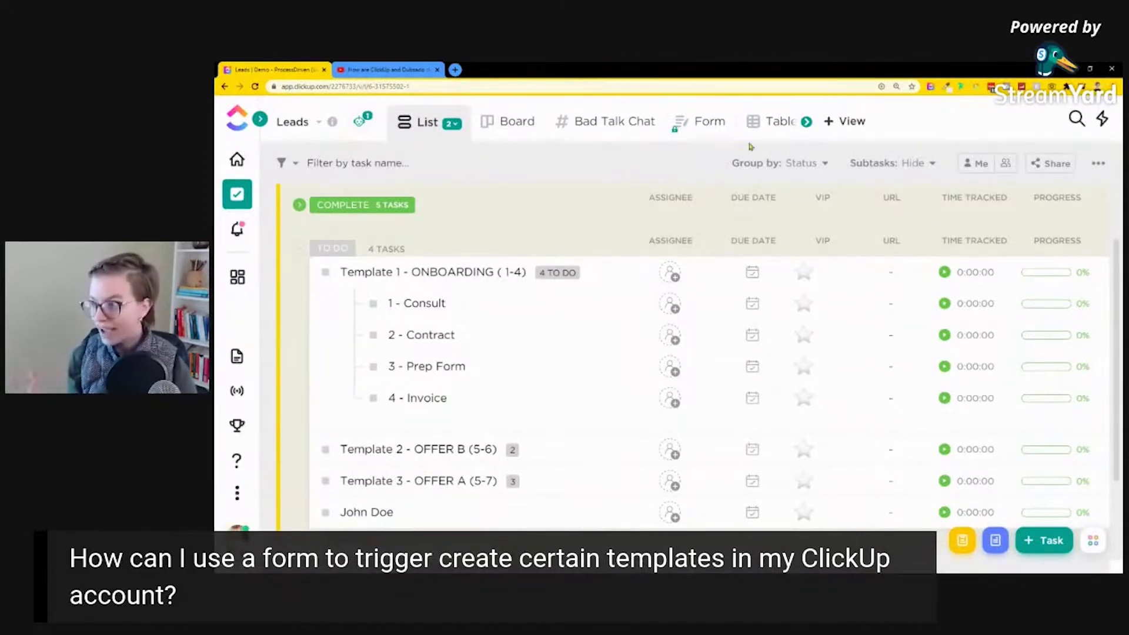
# Step: Submit the Leads form in Viewing mode with a new lead's name, then return to the List view
pyautogui.click(710, 122)
pyautogui.scroll(-3, 628, 366)
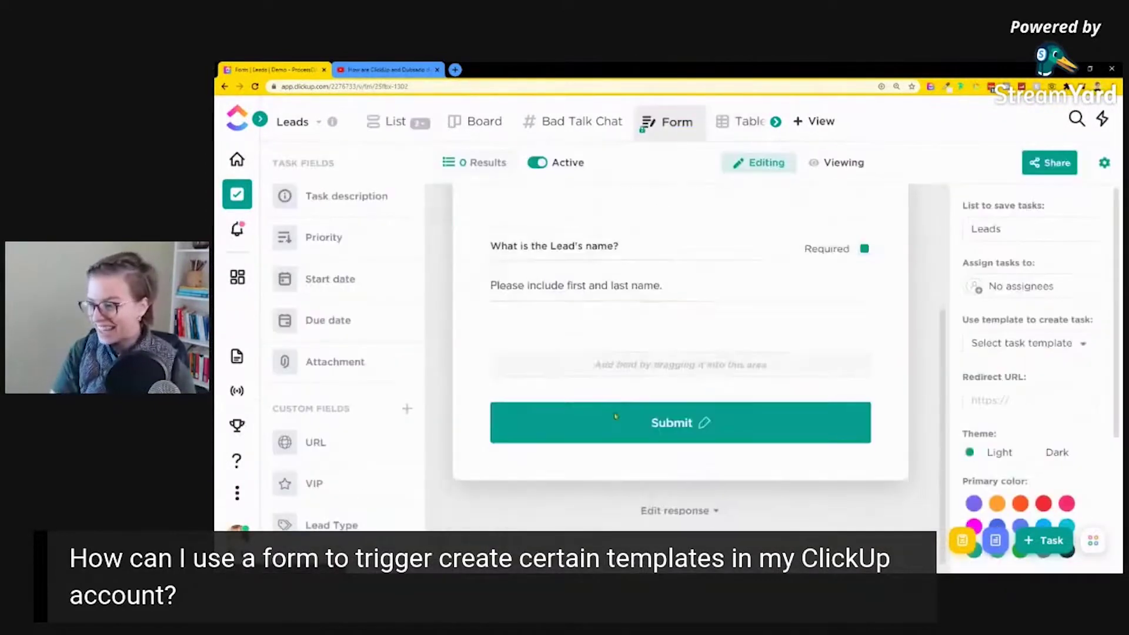
pyautogui.click(841, 163)
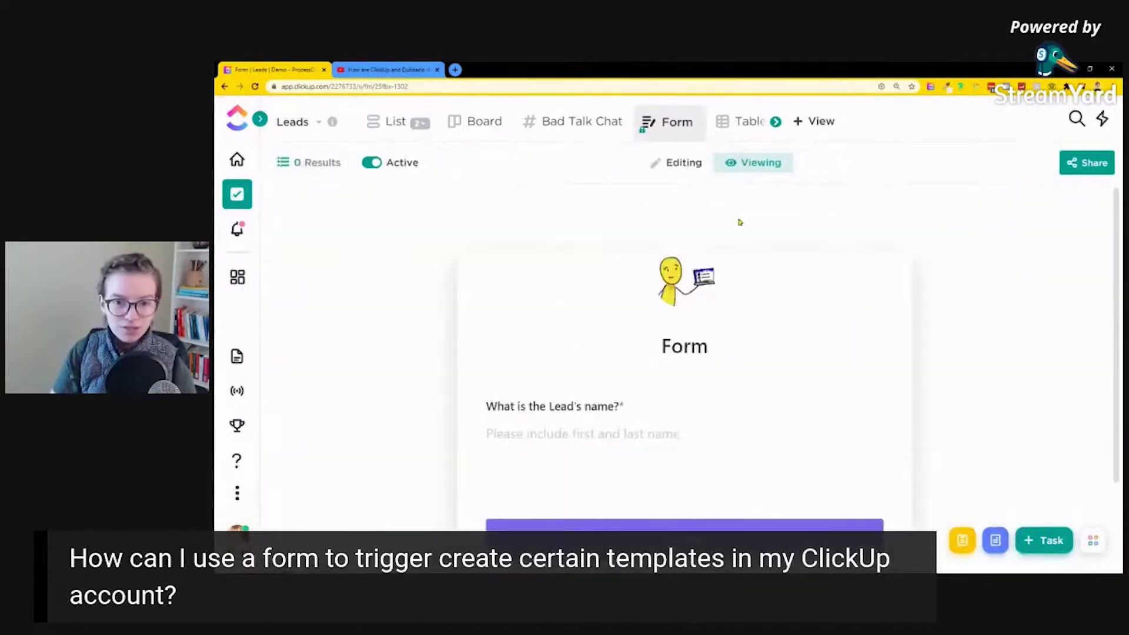
pyautogui.hotkey('ctrl', '-')
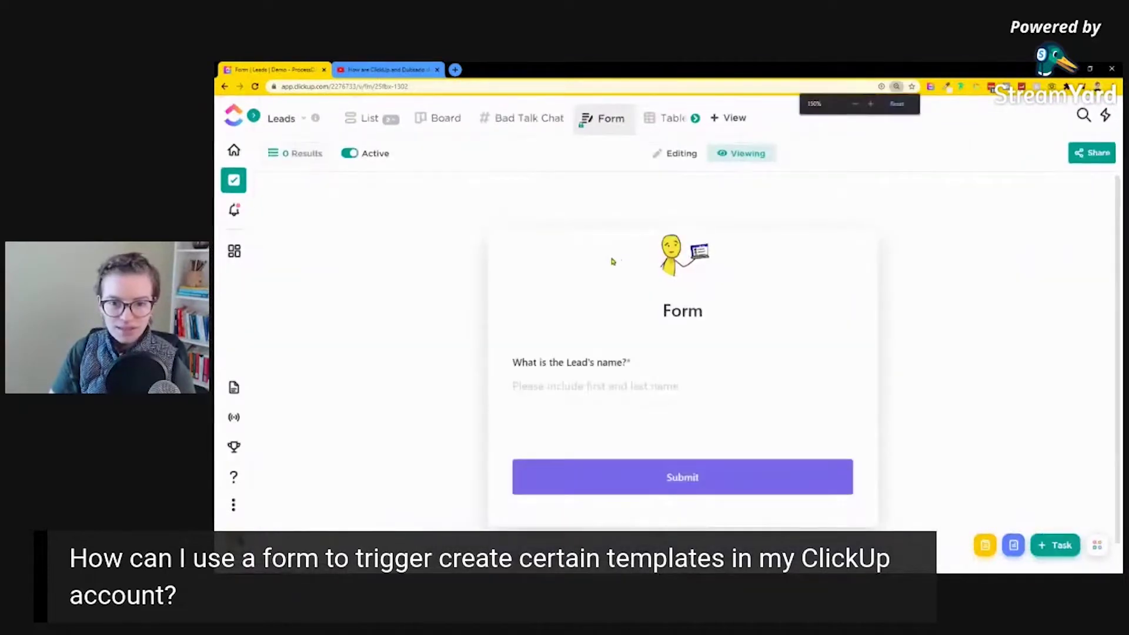
pyautogui.click(662, 385)
pyautogui.write('Jane Doe')
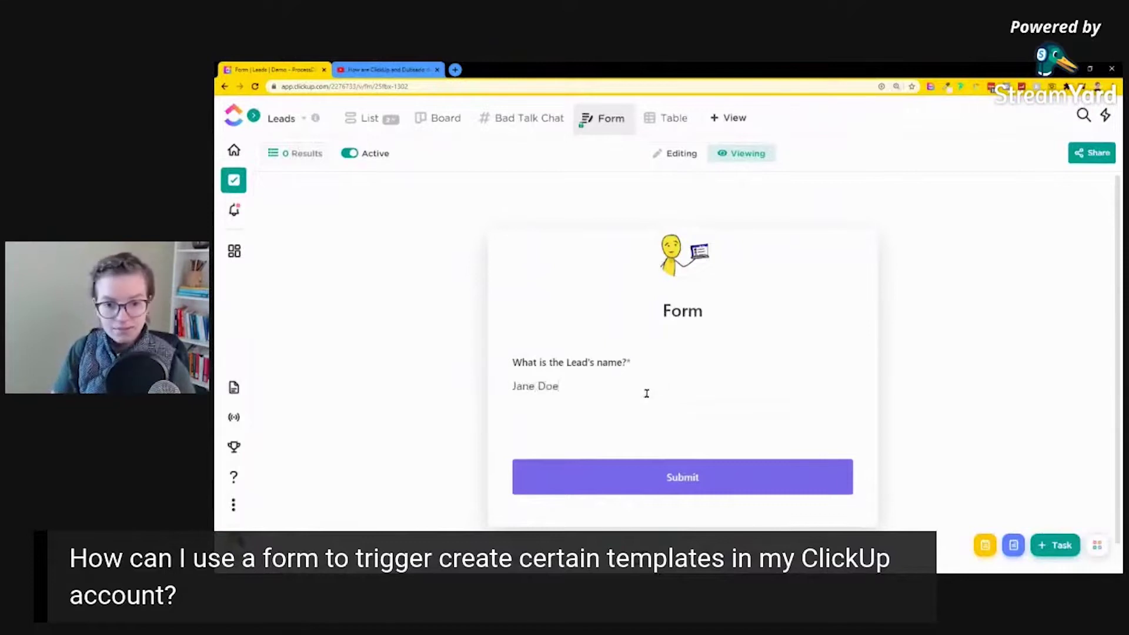
pyautogui.click(648, 475)
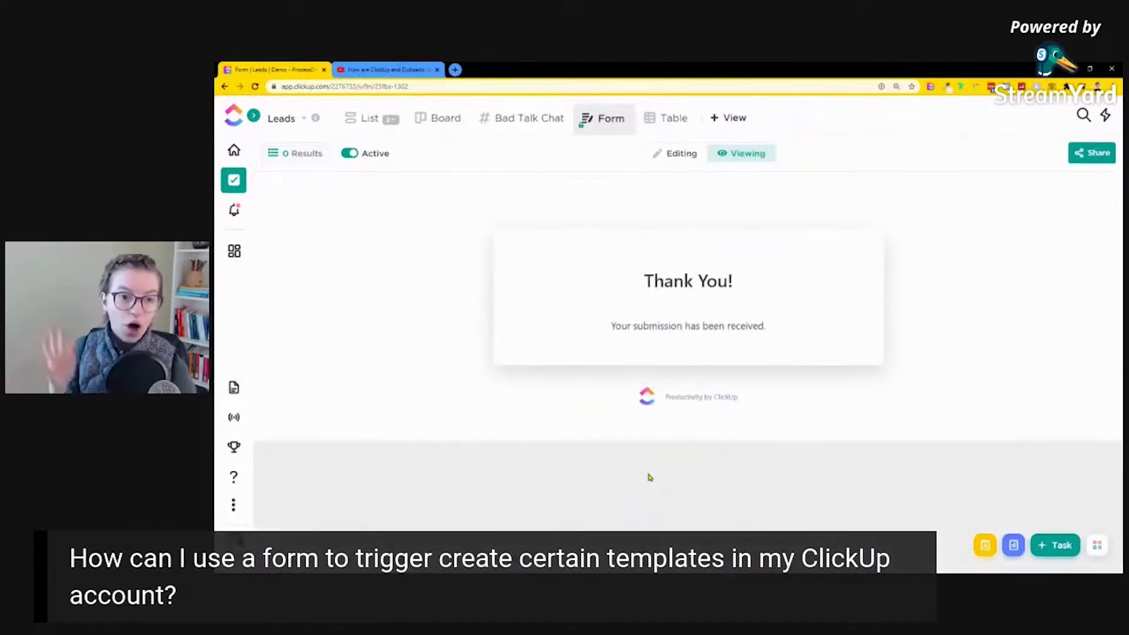
pyautogui.click(369, 119)
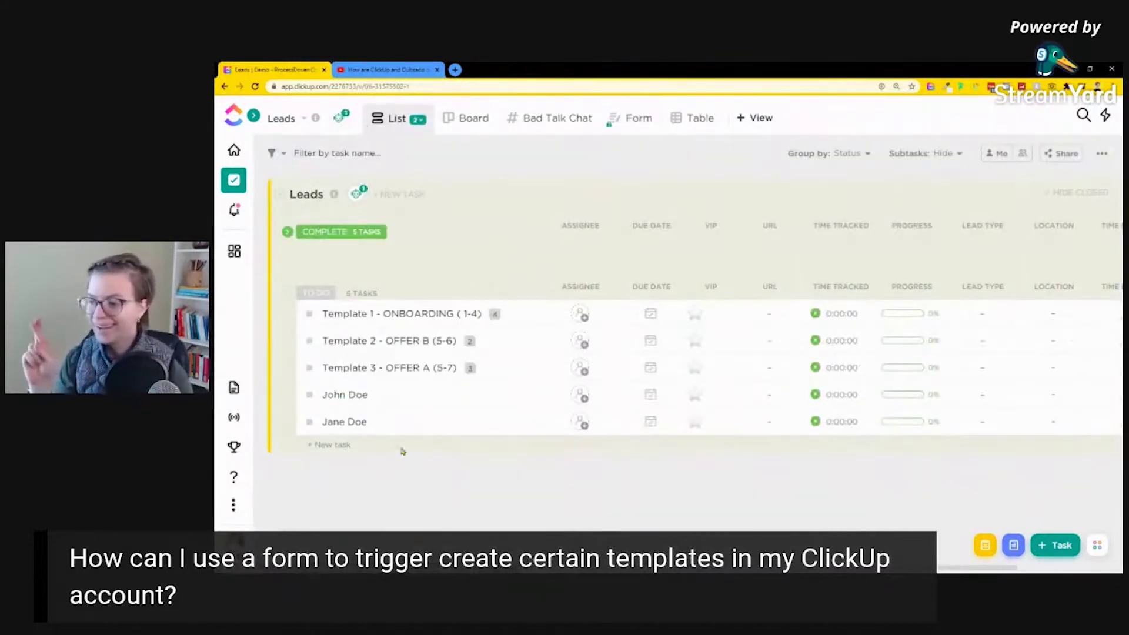
pyautogui.click(345, 423)
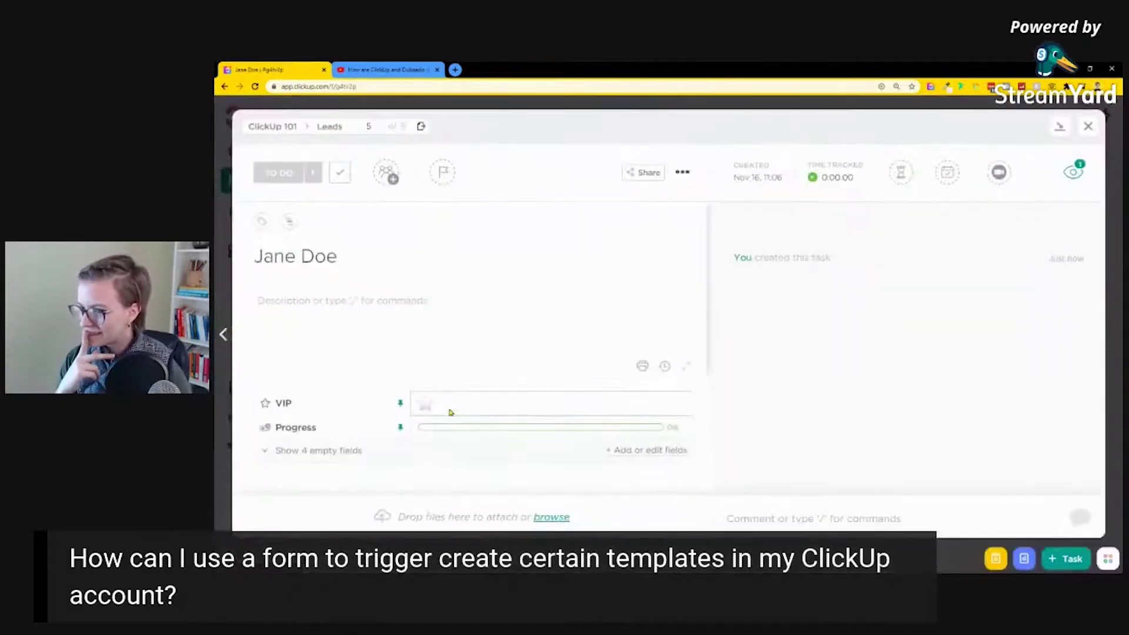
pyautogui.click(694, 101)
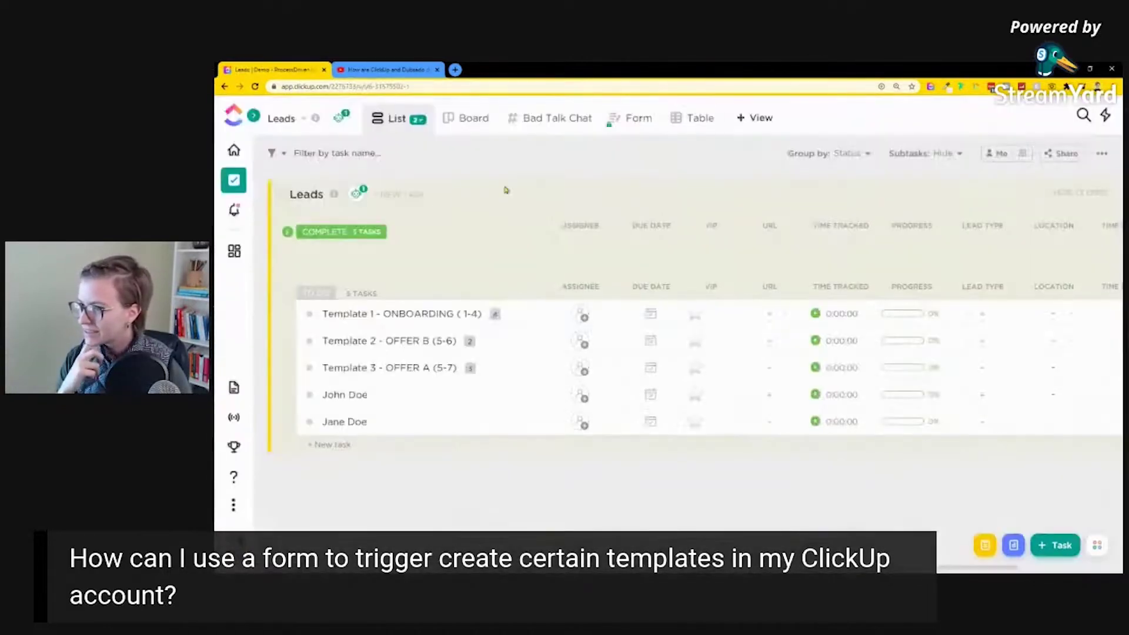
pyautogui.click(356, 193)
pyautogui.click(385, 229)
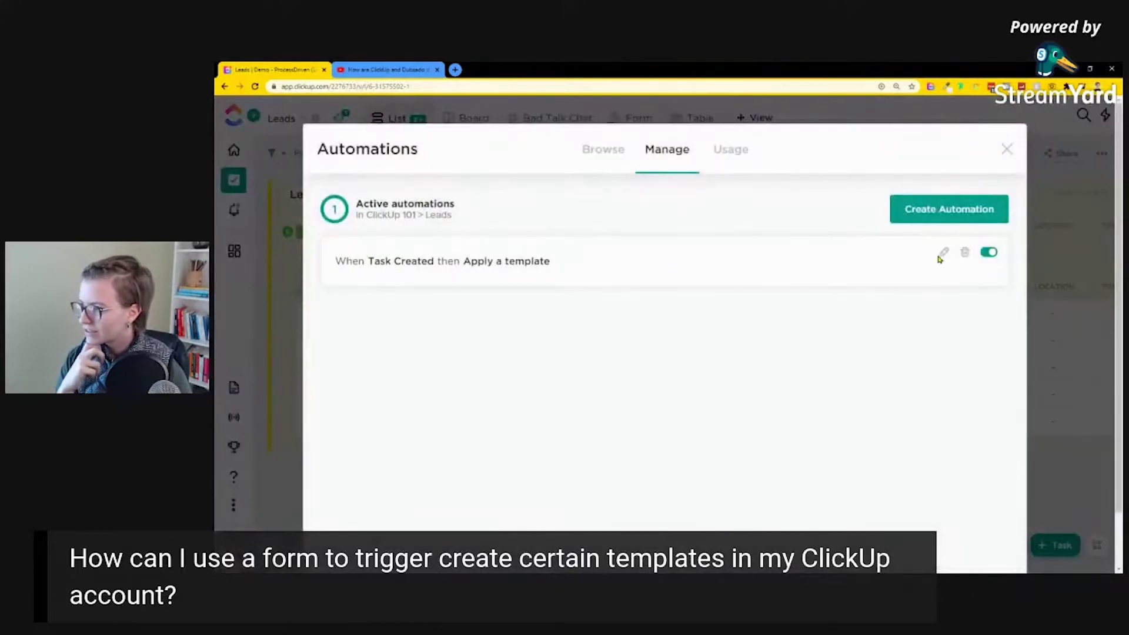
pyautogui.click(944, 254)
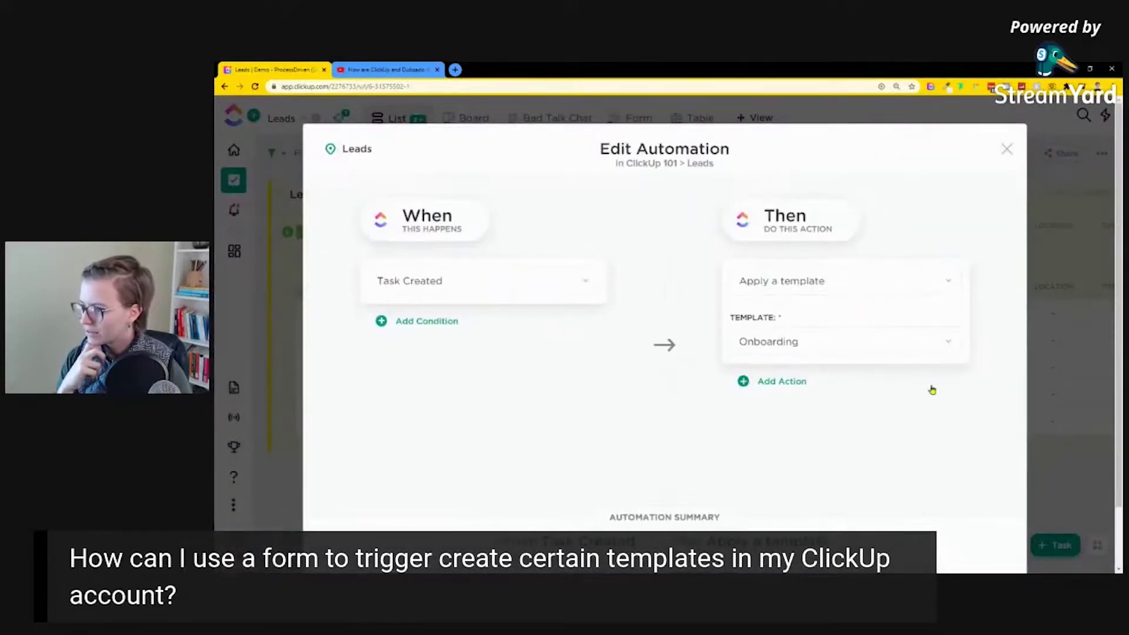
pyautogui.click(1077, 331)
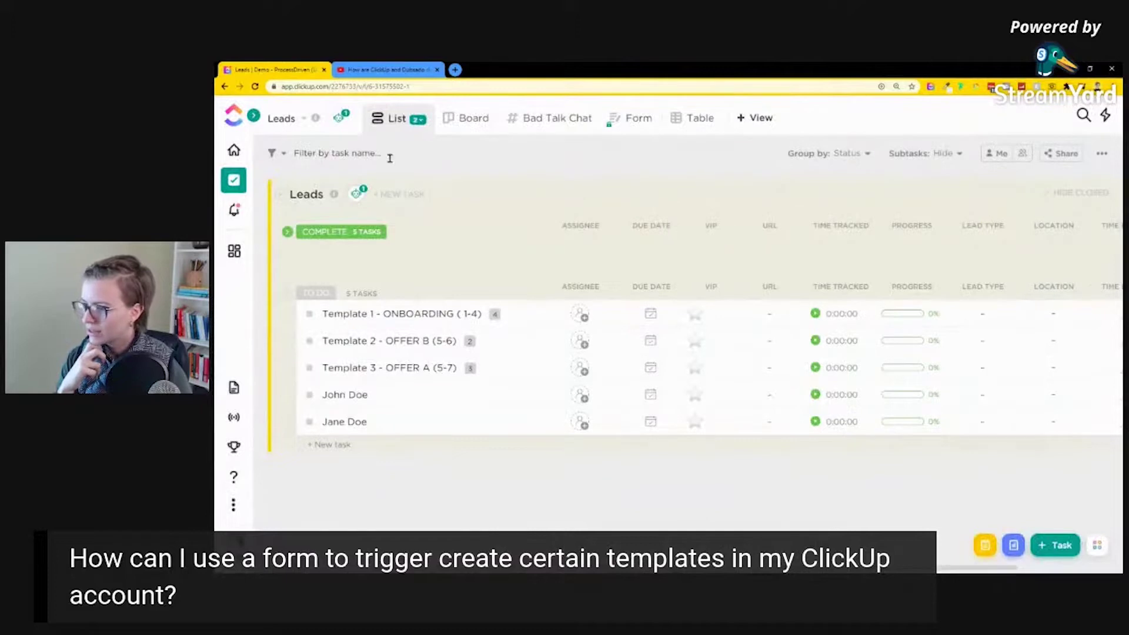
# Step: Reload, collapse COMPLETE, and expand the new lead's subtasks: Consult, Contract, Prep Form, Invoice
pyautogui.click(255, 87)
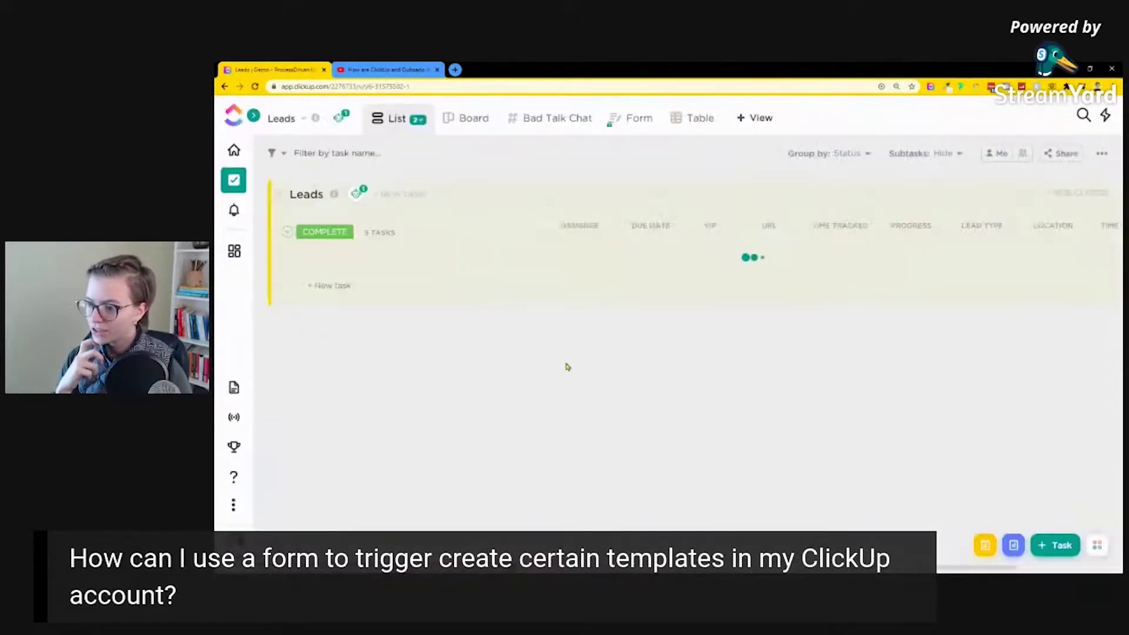
pyautogui.scroll(-2, 569, 368)
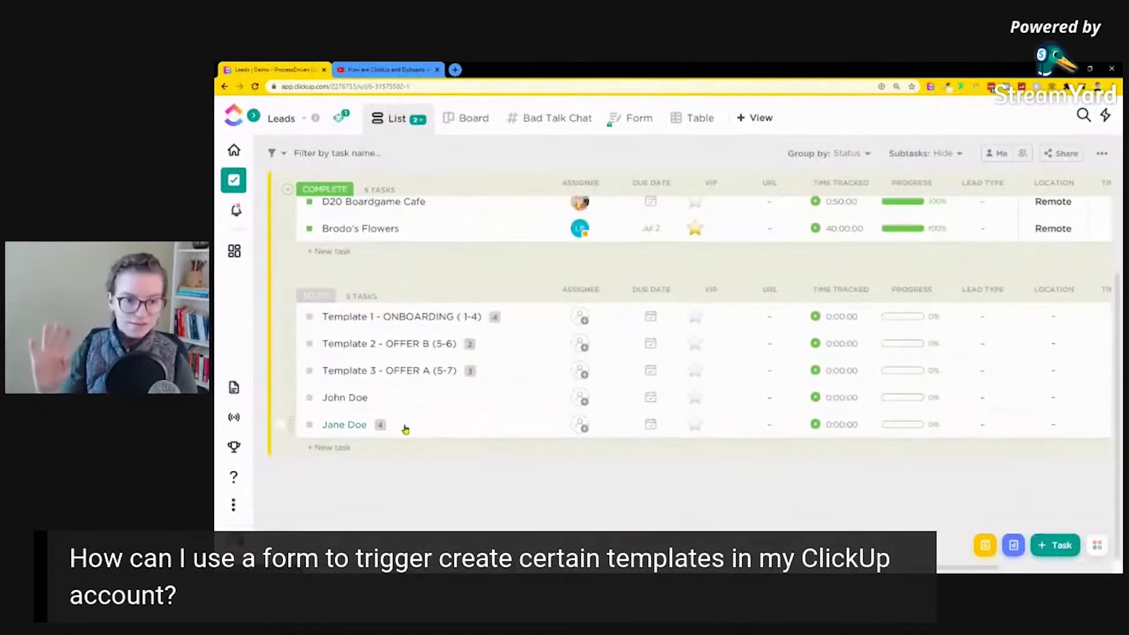
pyautogui.click(287, 189)
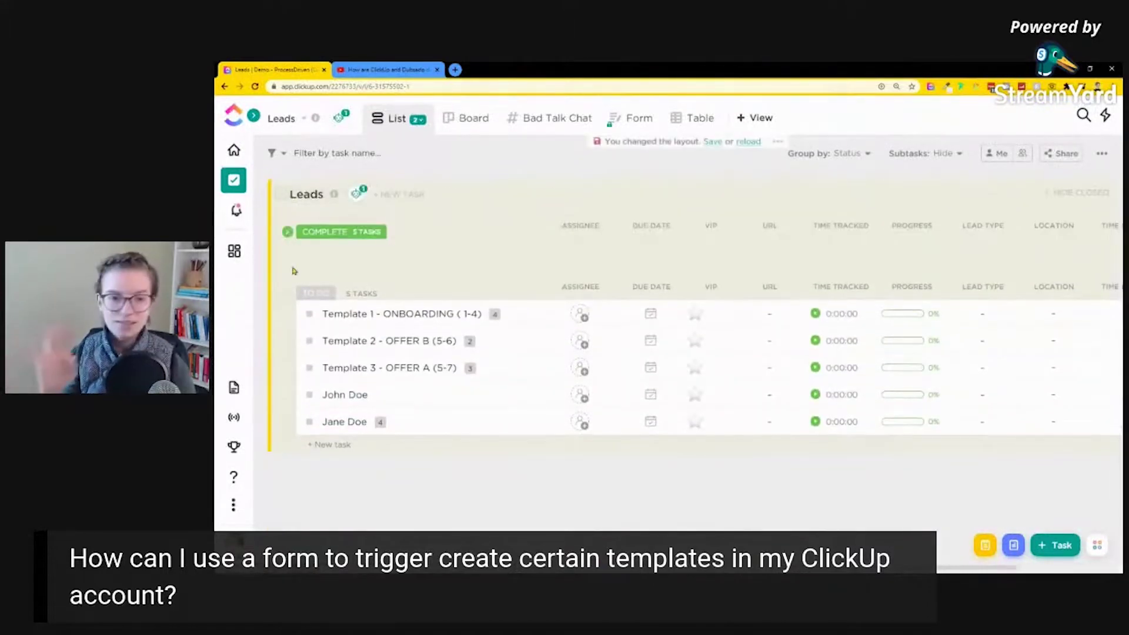
pyautogui.click(381, 424)
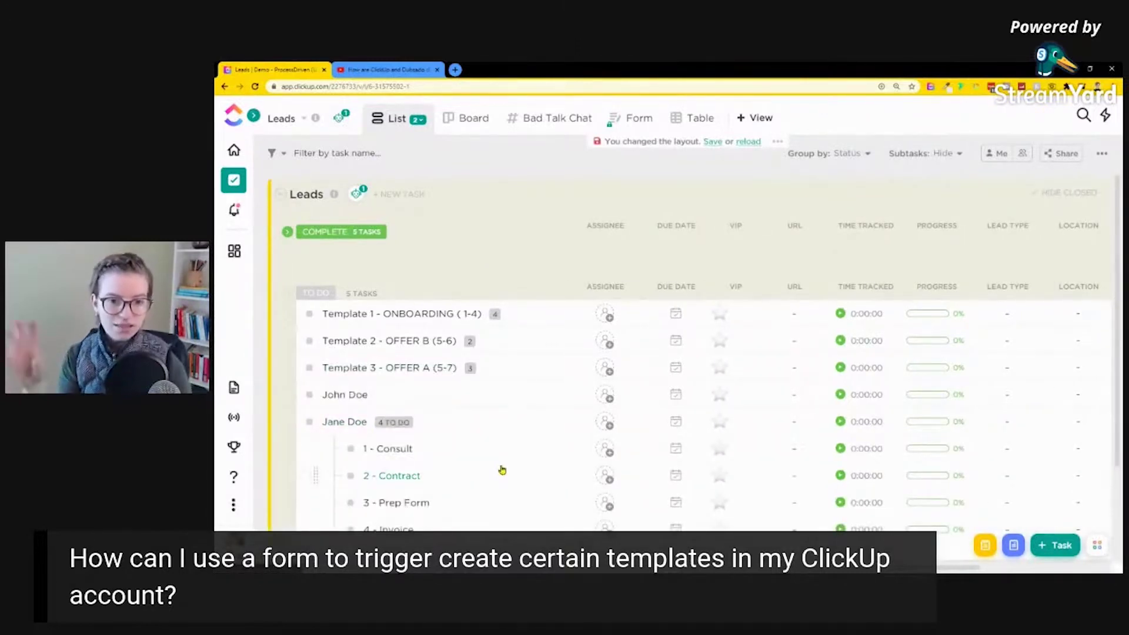
pyautogui.scroll(-2, 530, 418)
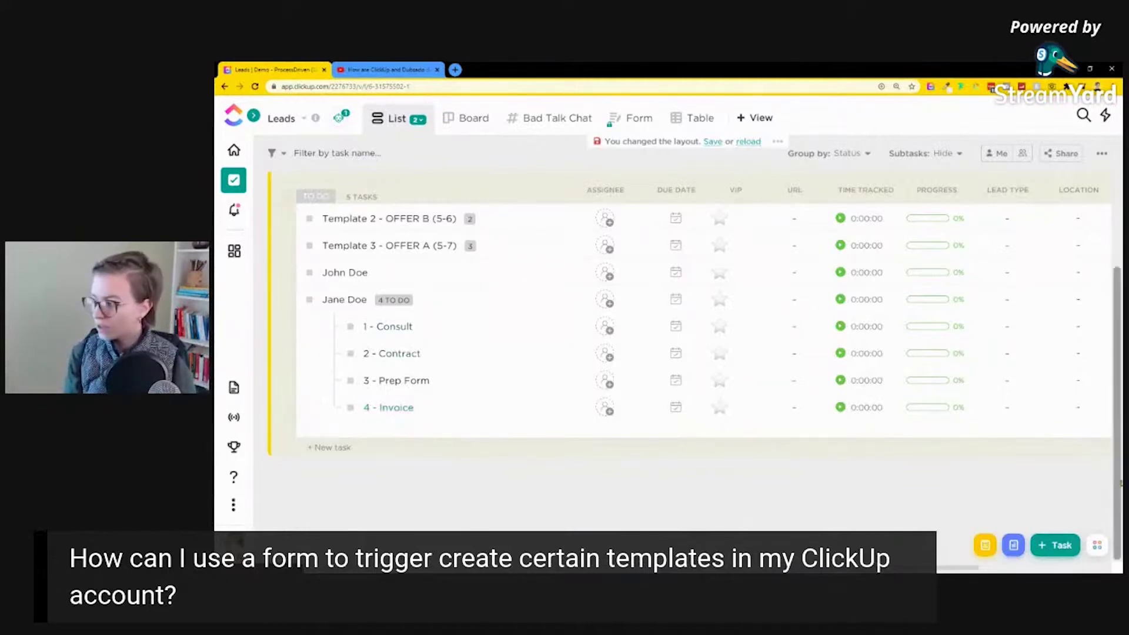
pyautogui.scroll(1, 1117, 460)
pyautogui.scroll(1, 1117, 460)
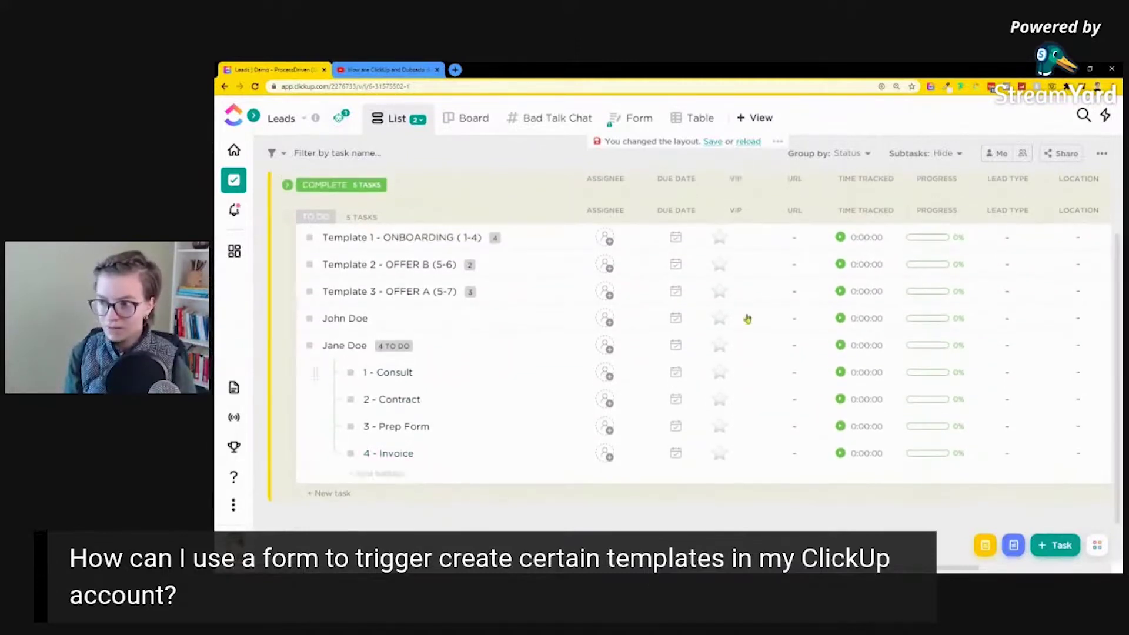
pyautogui.click(336, 347)
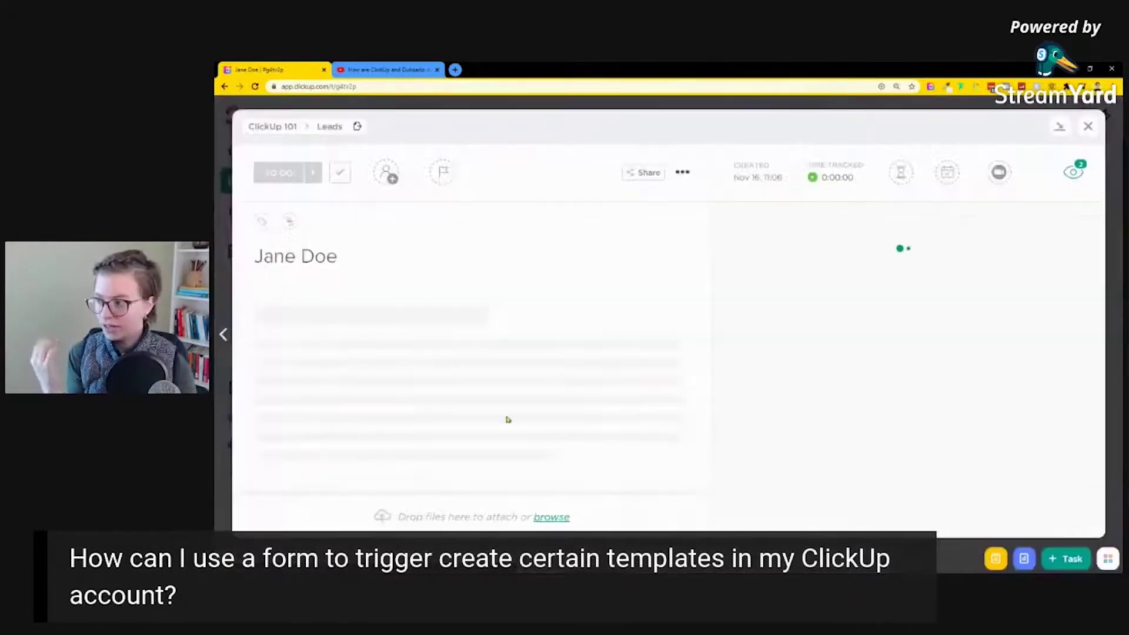
pyautogui.moveTo(735, 291); pyautogui.dragTo(806, 288)
pyautogui.doubleClick(807, 284)
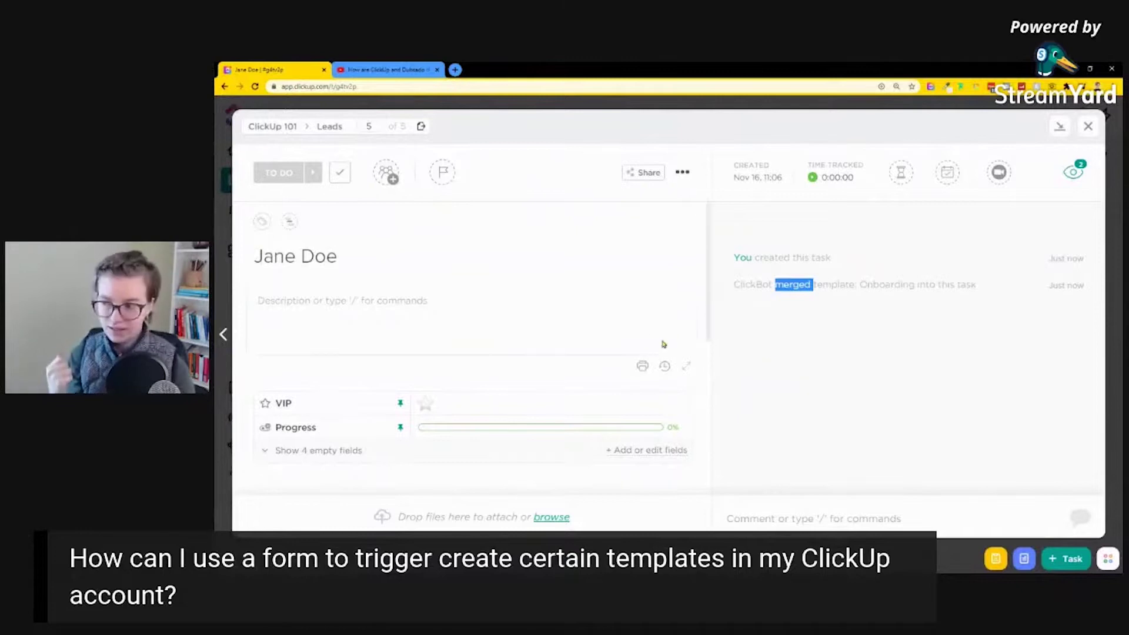
pyautogui.moveTo(709, 317); pyautogui.dragTo(712, 318)
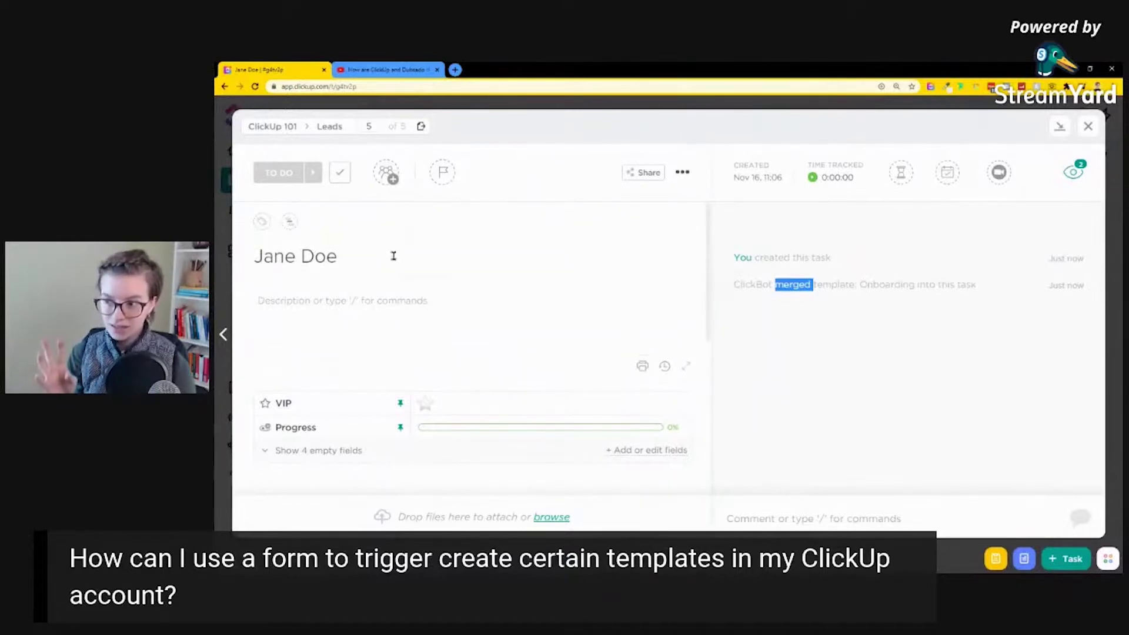
pyautogui.moveTo(392, 257); pyautogui.dragTo(257, 274)
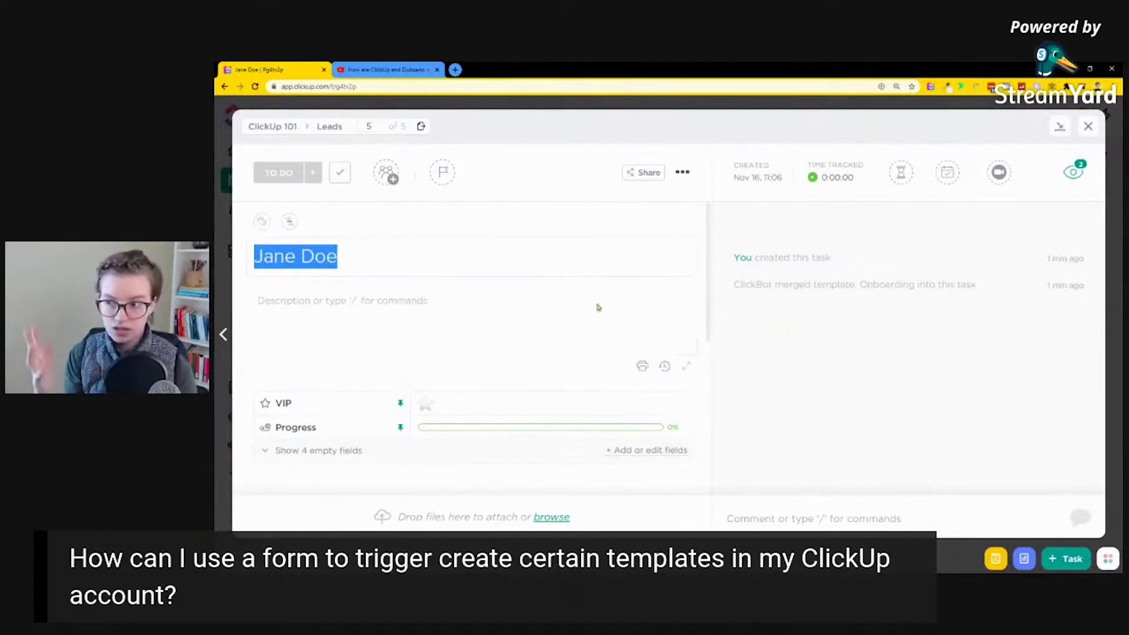
pyautogui.click(271, 261)
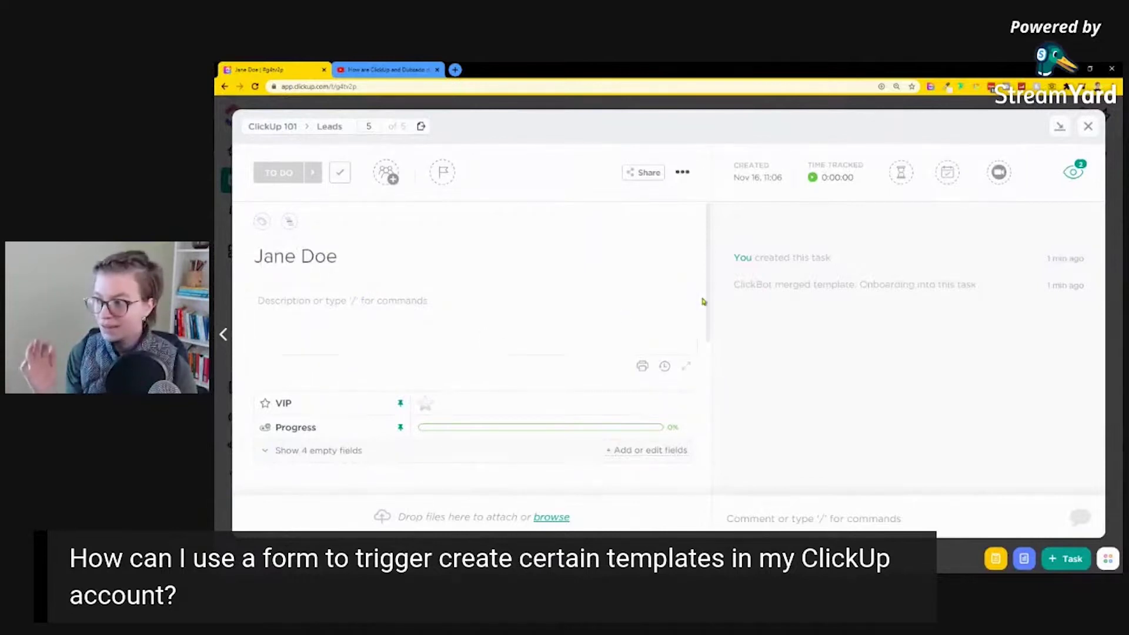
pyautogui.moveTo(705, 302); pyautogui.dragTo(706, 429)
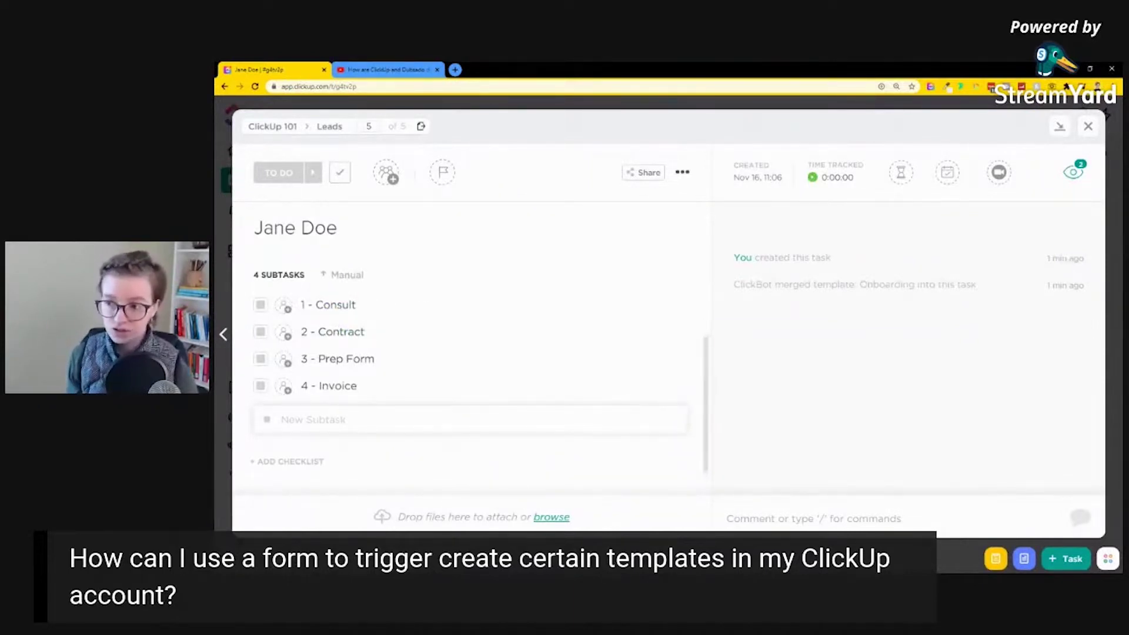
pyautogui.click(224, 334)
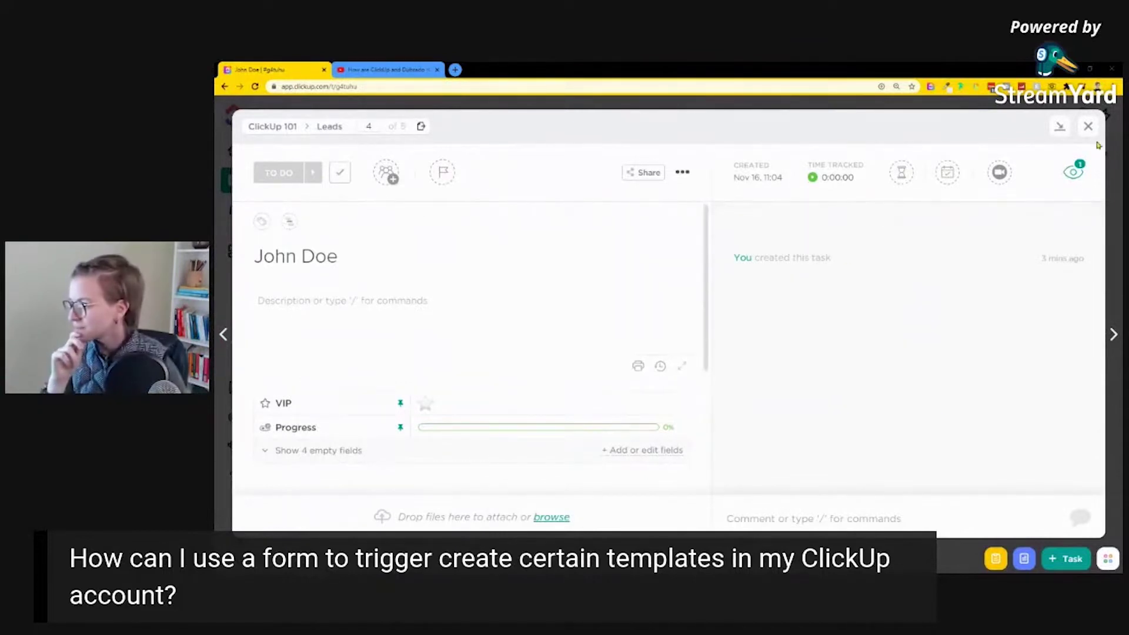
pyautogui.click(1088, 125)
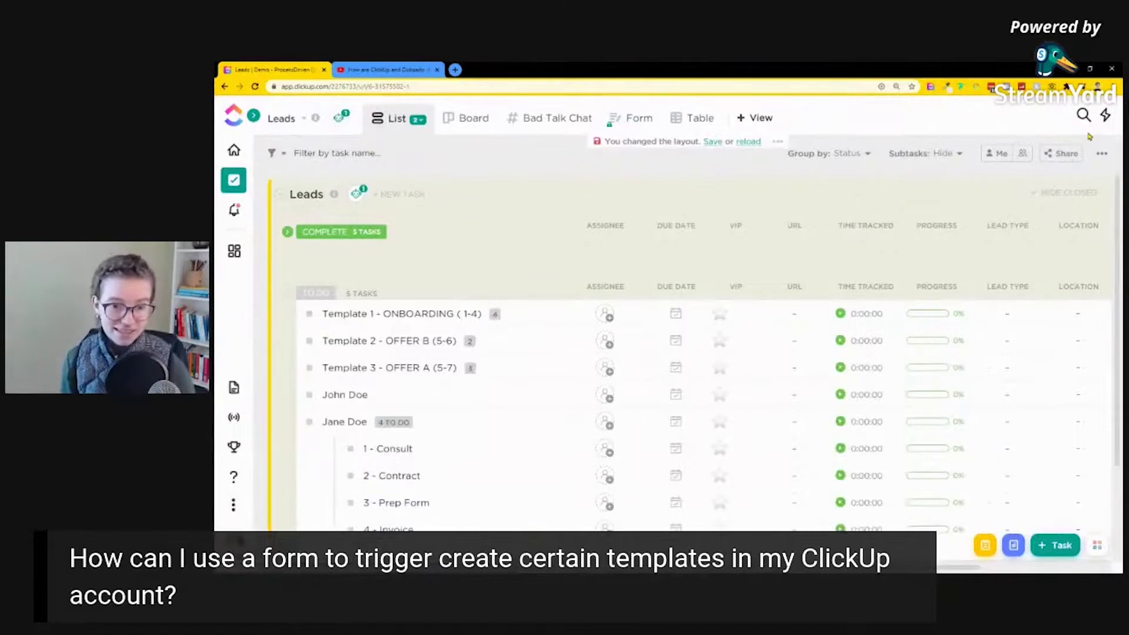
# Step: In the Leads List view, expand the new lead's and Template 1 - ONBOARDING's four subtasks
pyautogui.click(625, 122)
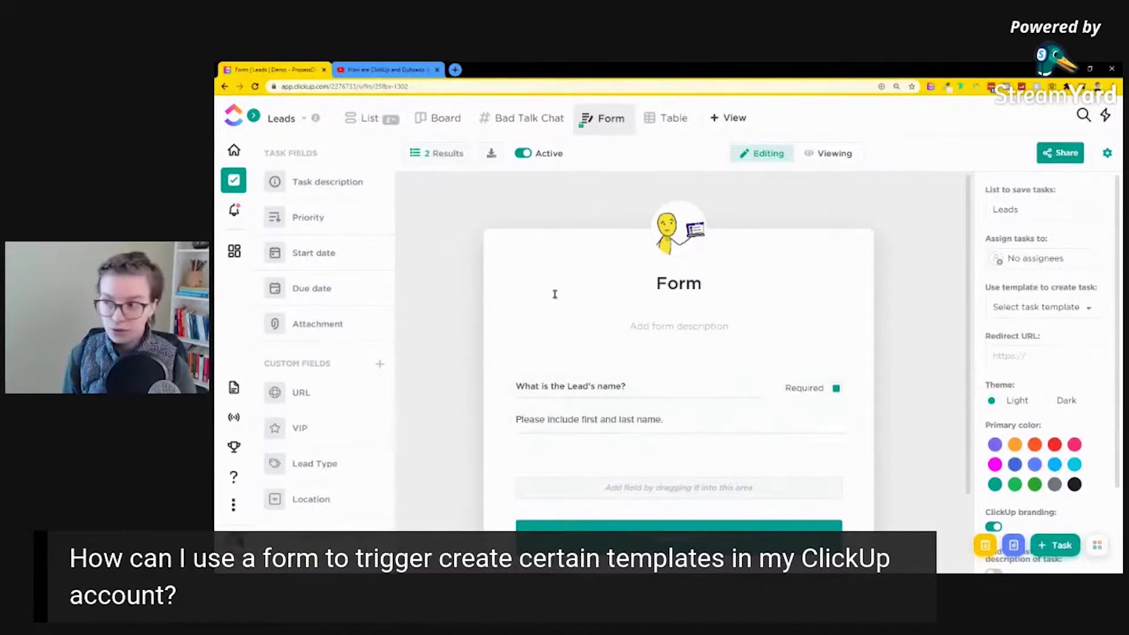
pyautogui.click(371, 118)
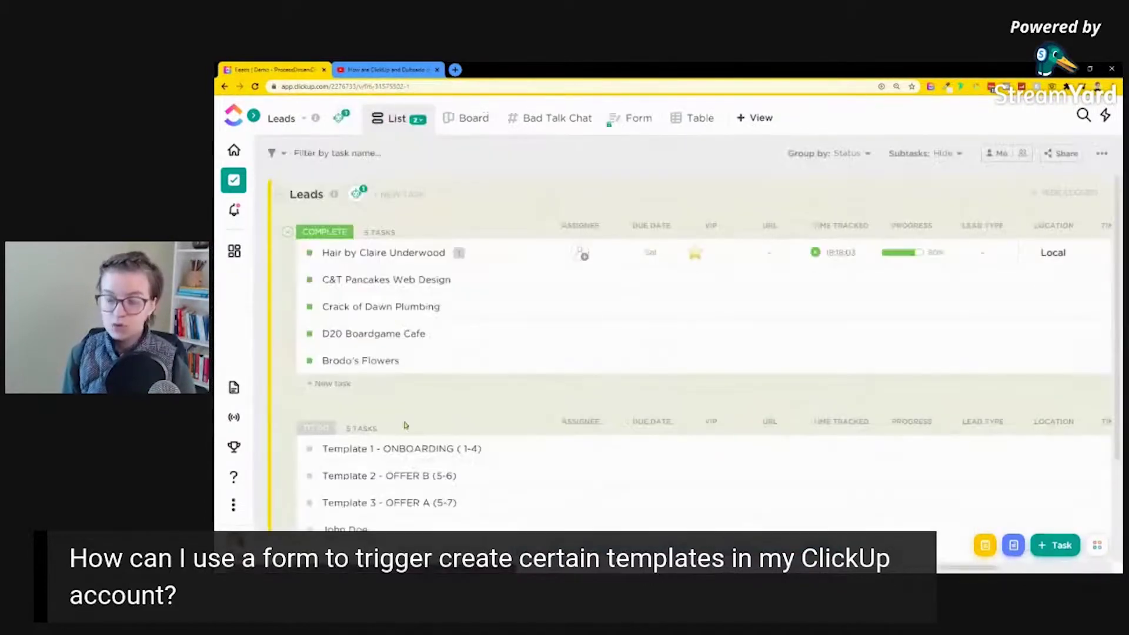
pyautogui.scroll(-2, 459, 476)
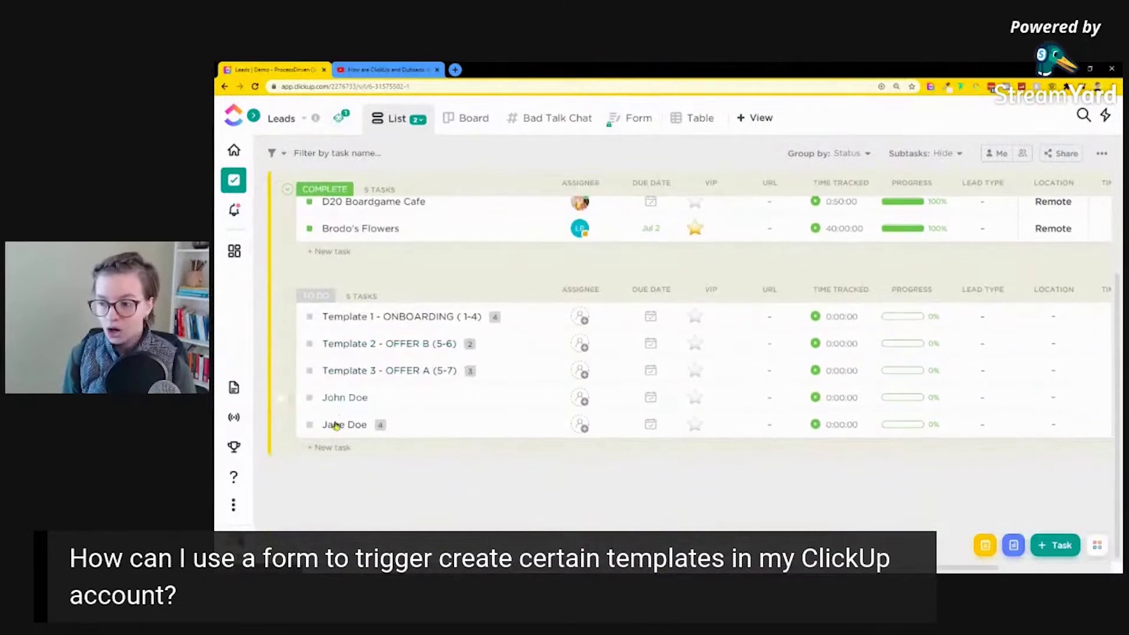
pyautogui.click(389, 425)
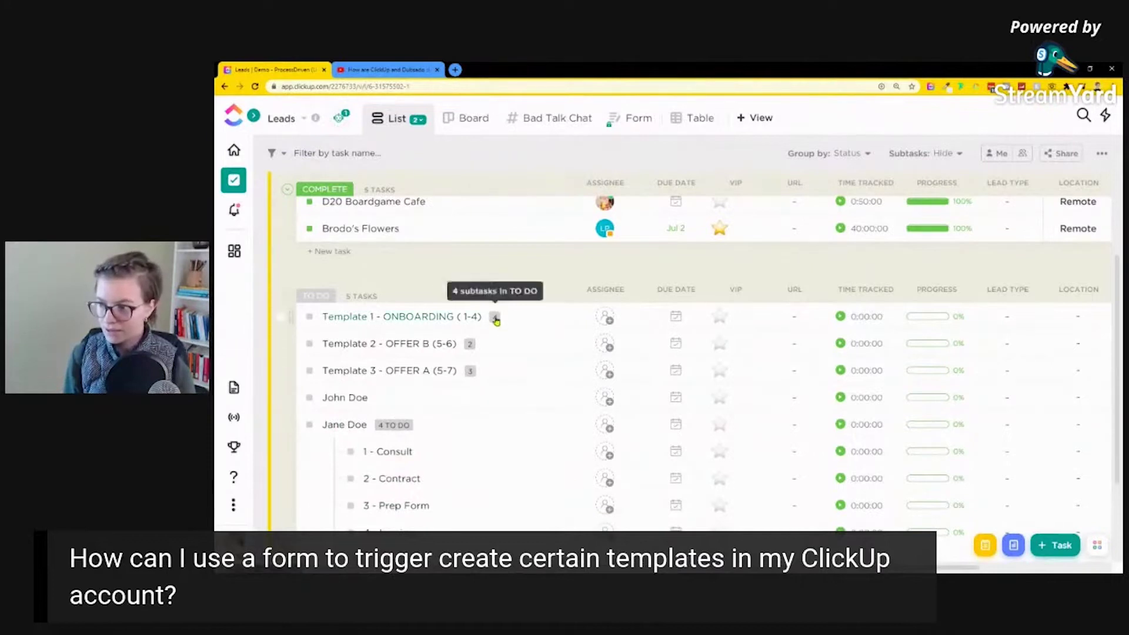
pyautogui.click(495, 317)
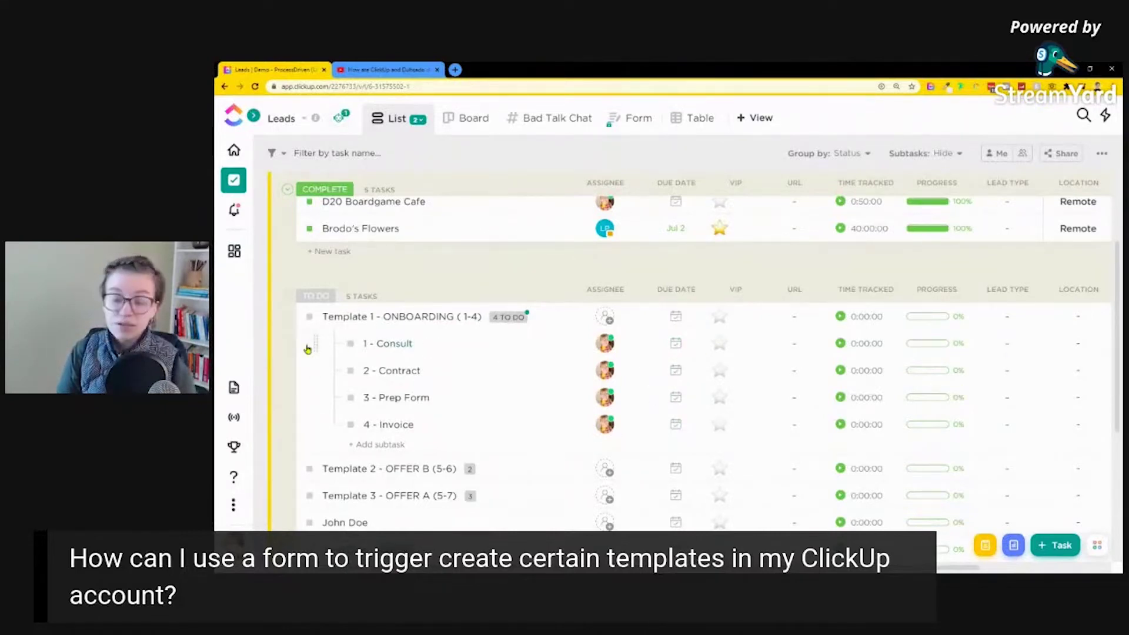
pyautogui.click(428, 316)
pyautogui.click(682, 172)
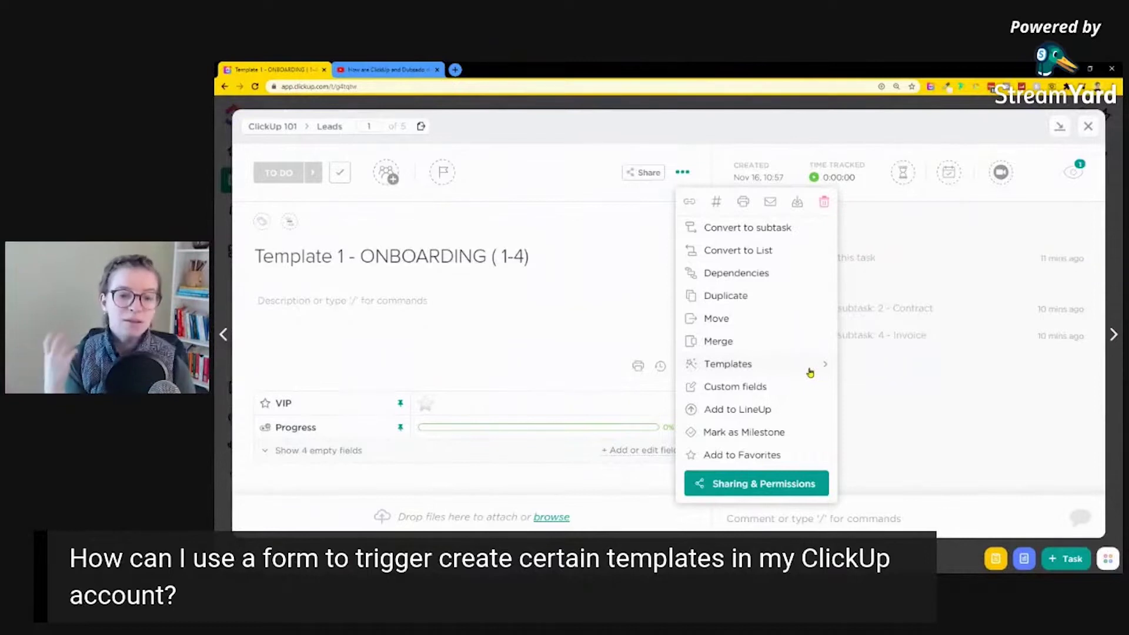
pyautogui.click(598, 324)
pyautogui.click(1088, 126)
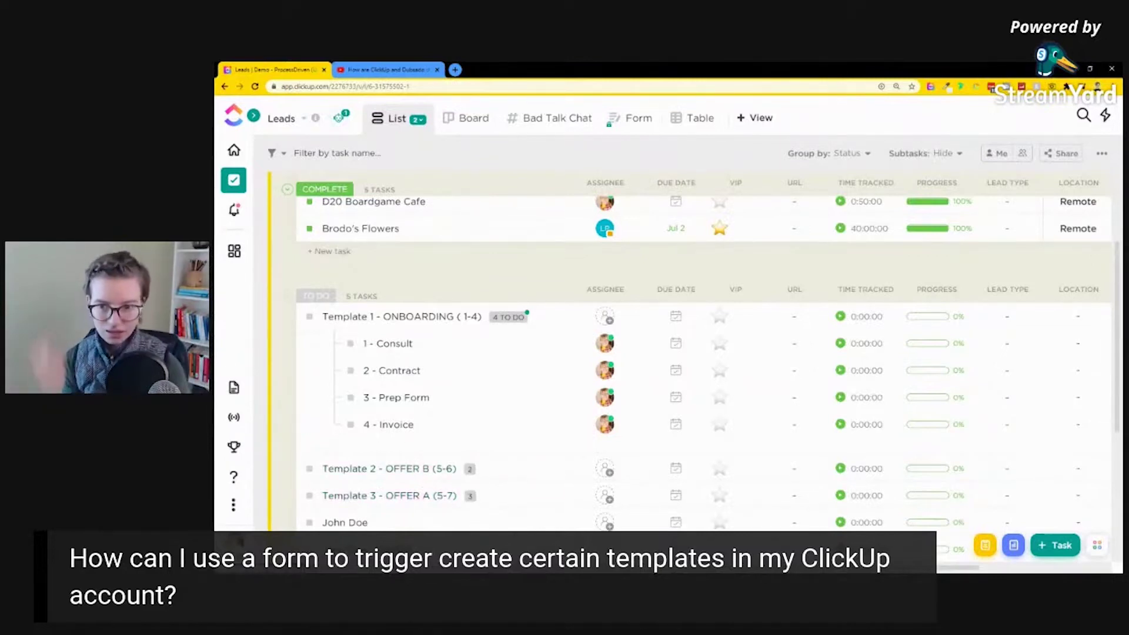
# Step: Look over the lead form, then return to the Leads list and scroll to the TO DO group
pyautogui.click(616, 121)
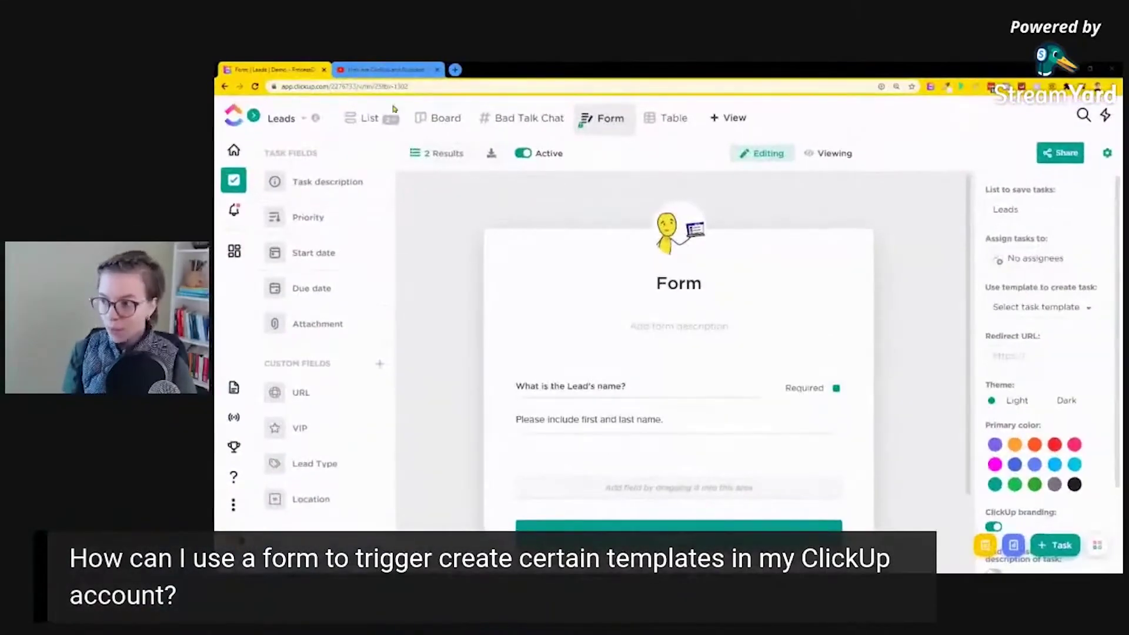
pyautogui.click(369, 117)
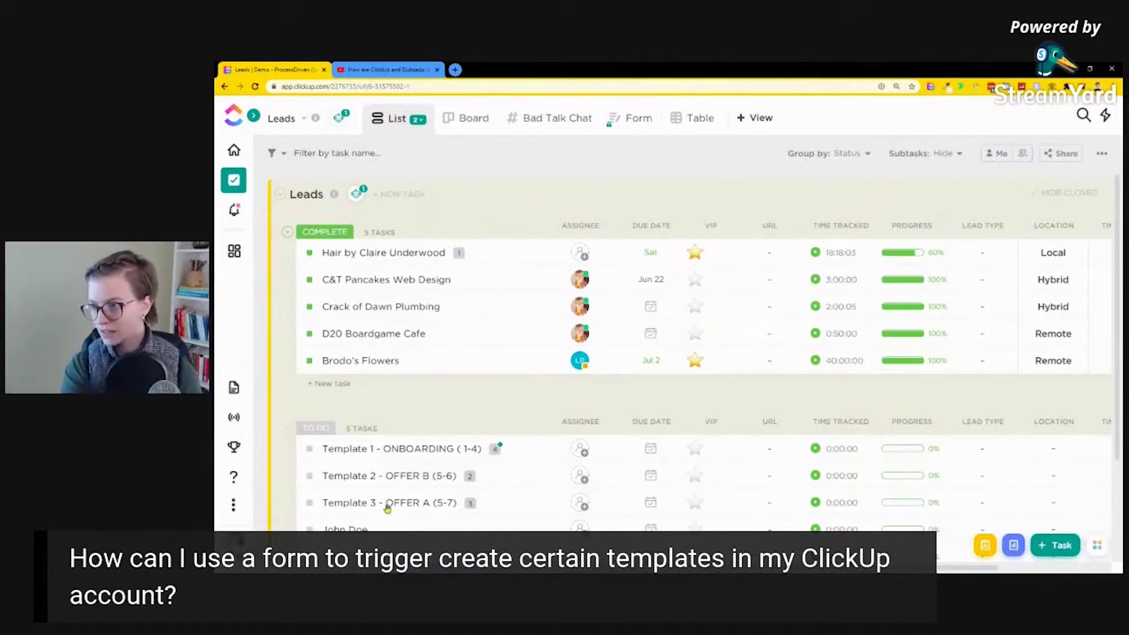
pyautogui.scroll(-3, 398, 399)
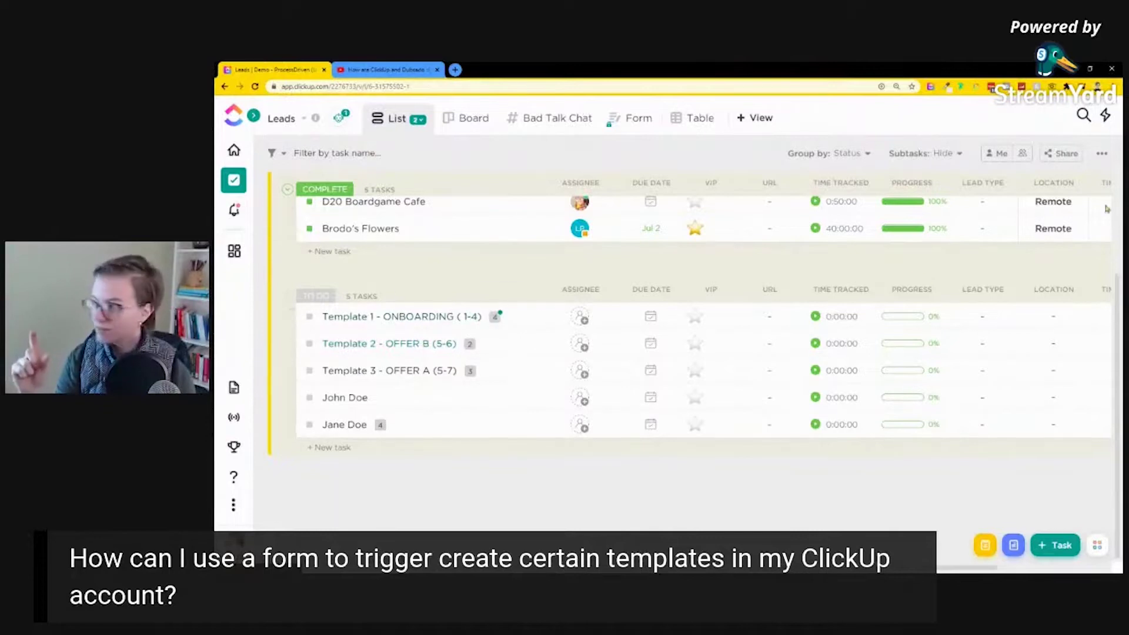
# Step: Choose Subtasks > Expand all and scroll to see Offer B's 5B–6B and Offer A's 5A–7A subtasks
pyautogui.click(953, 154)
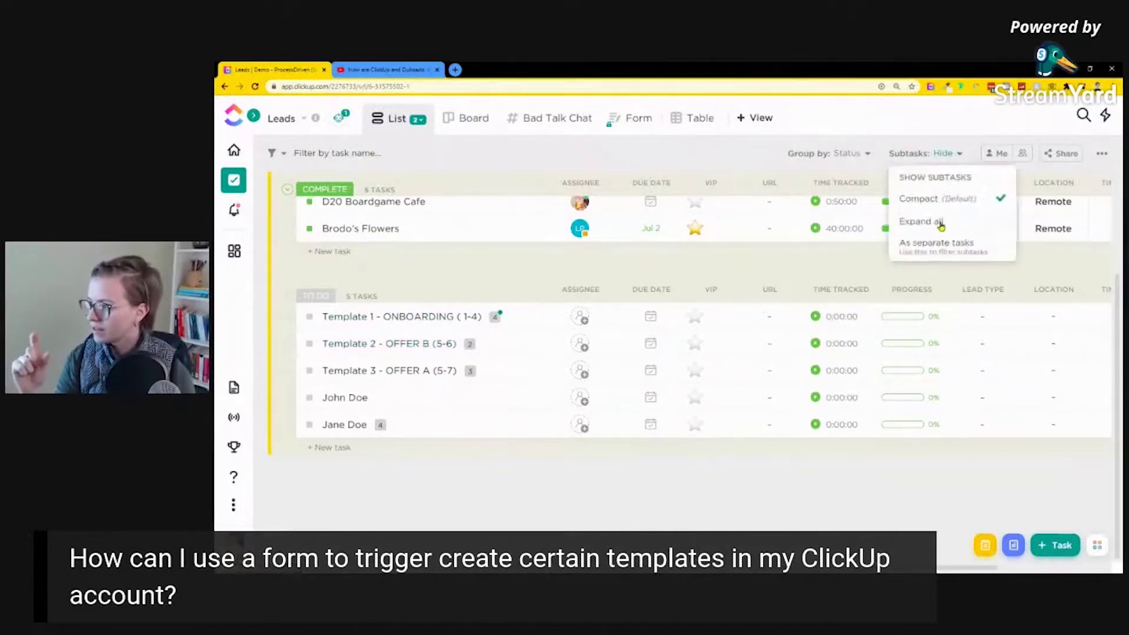
pyautogui.click(941, 227)
pyautogui.scroll(-2, 450, 264)
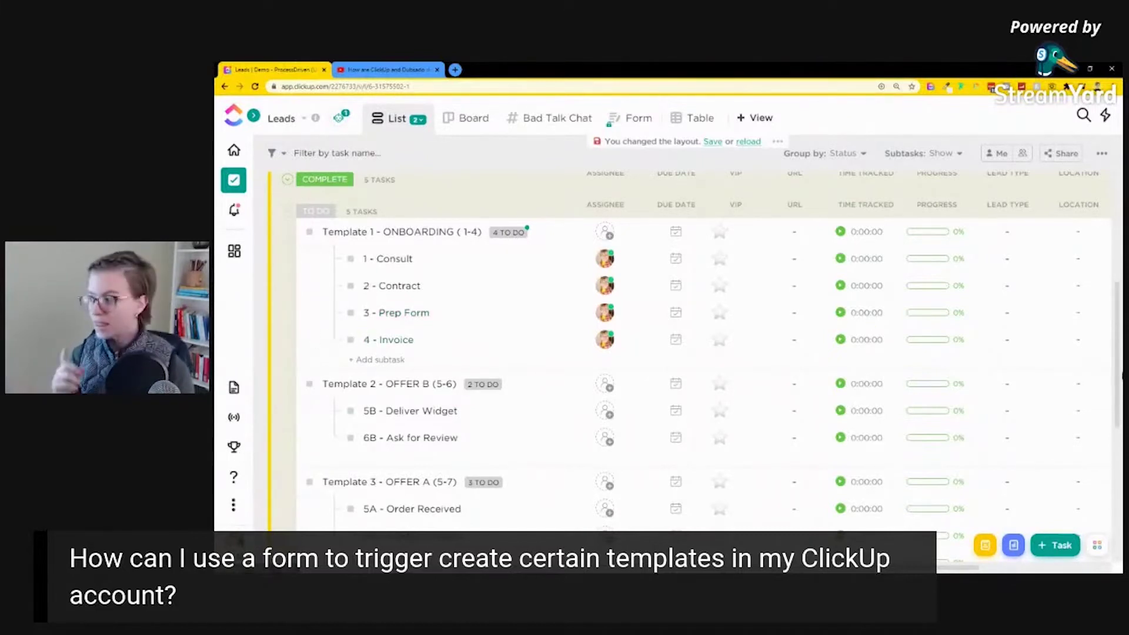
pyautogui.moveTo(1112, 353); pyautogui.dragTo(1112, 401)
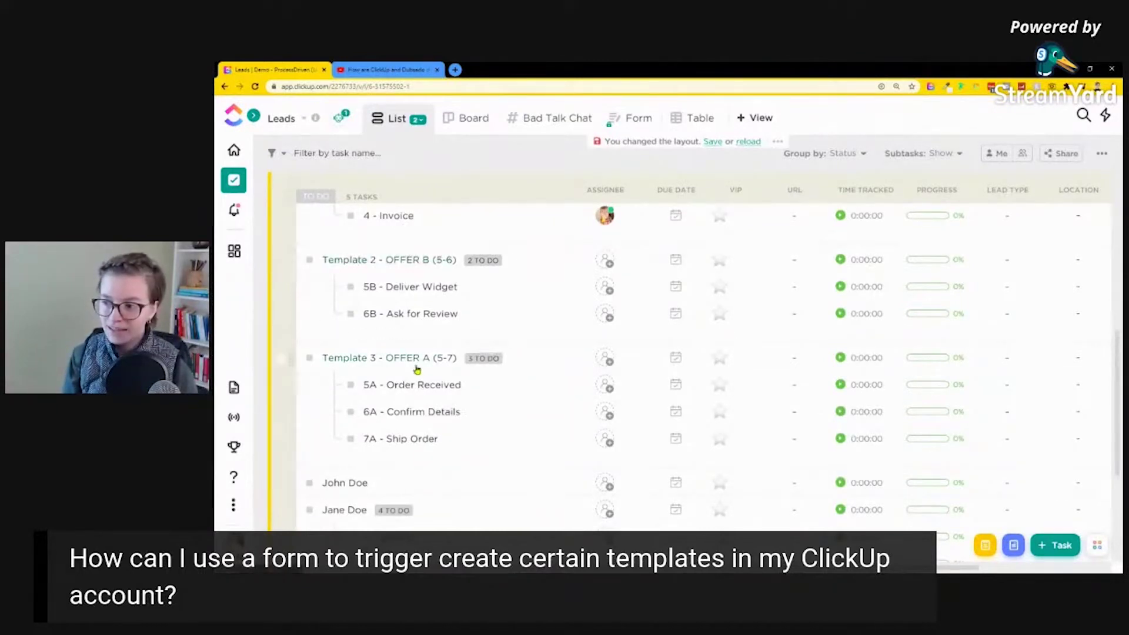
pyautogui.moveTo(410, 358); pyautogui.dragTo(338, 335)
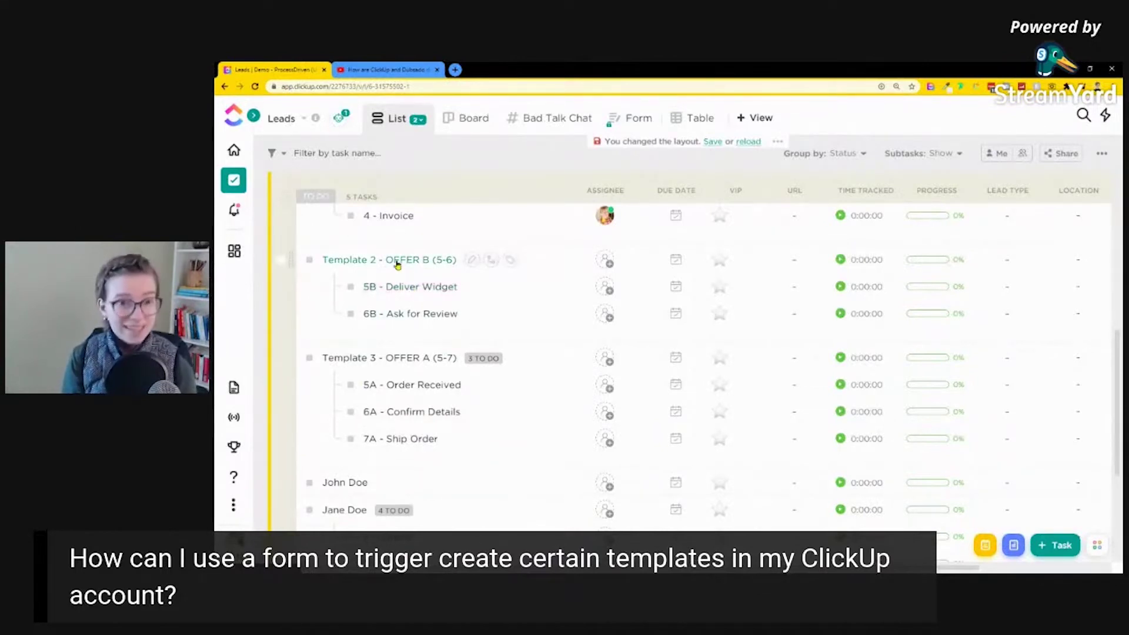
pyautogui.click(397, 262)
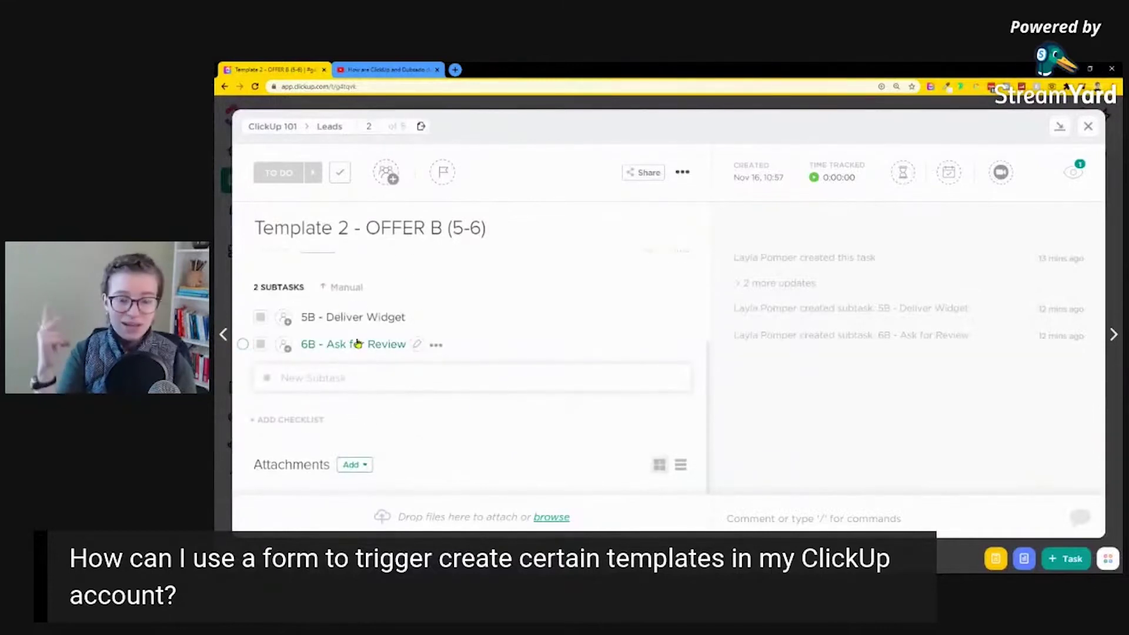
pyautogui.click(682, 172)
pyautogui.moveTo(729, 368)
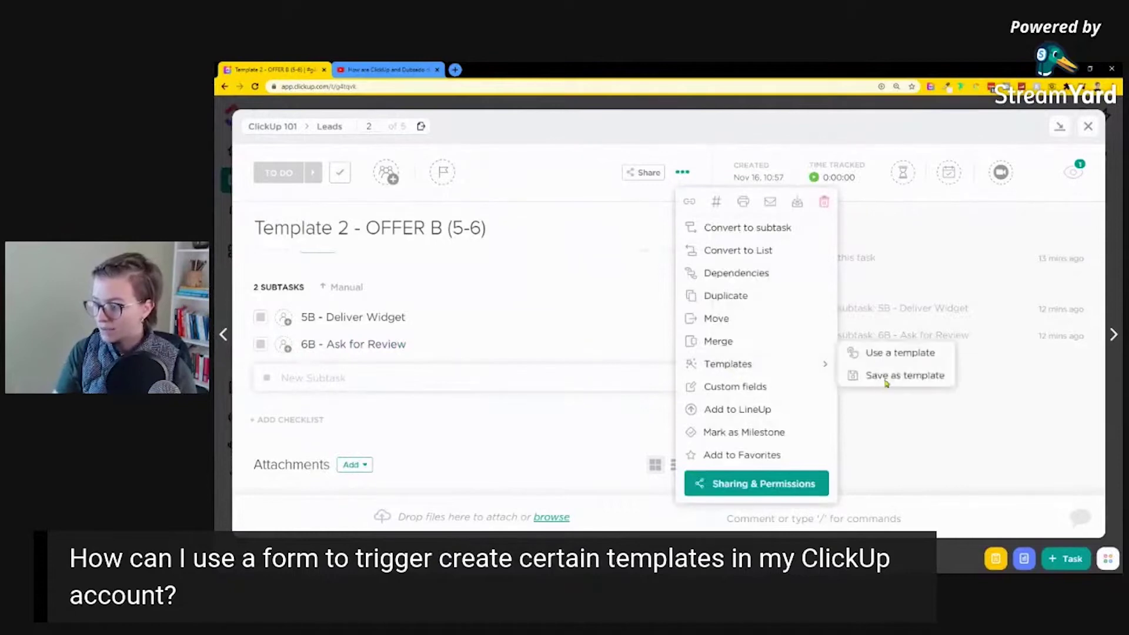
pyautogui.click(885, 378)
pyautogui.click(559, 233)
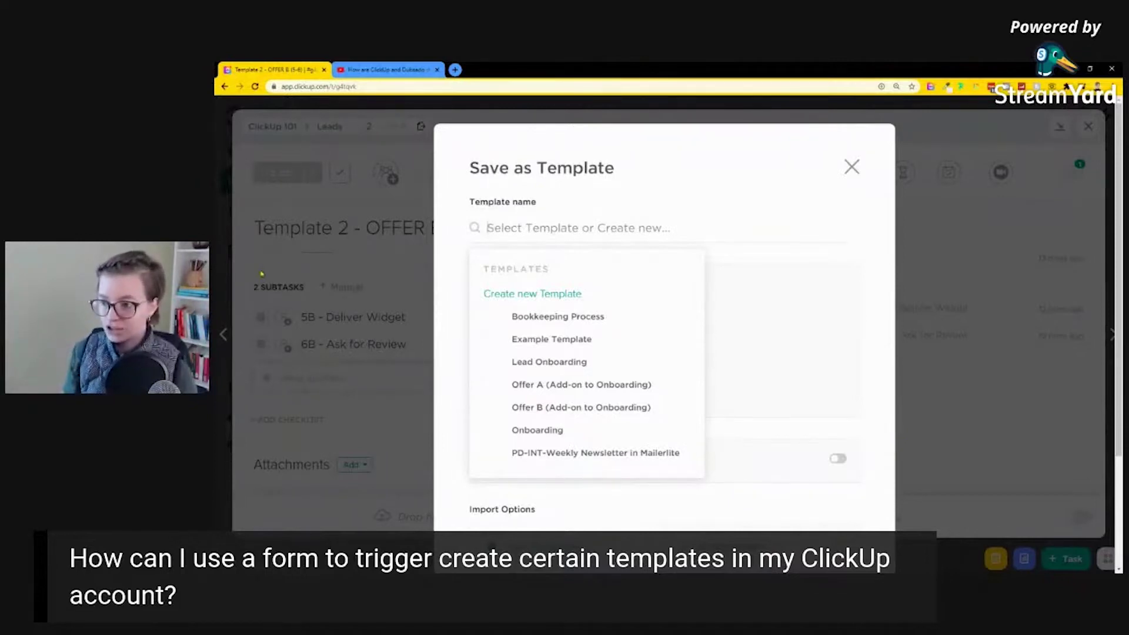
pyautogui.click(851, 167)
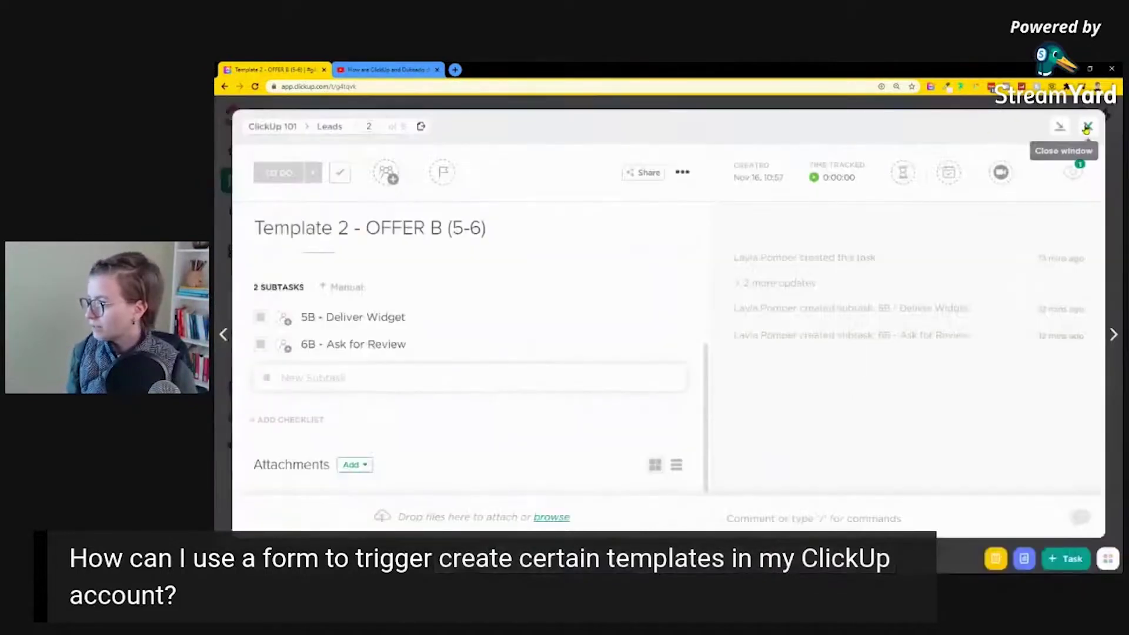
pyautogui.click(1087, 127)
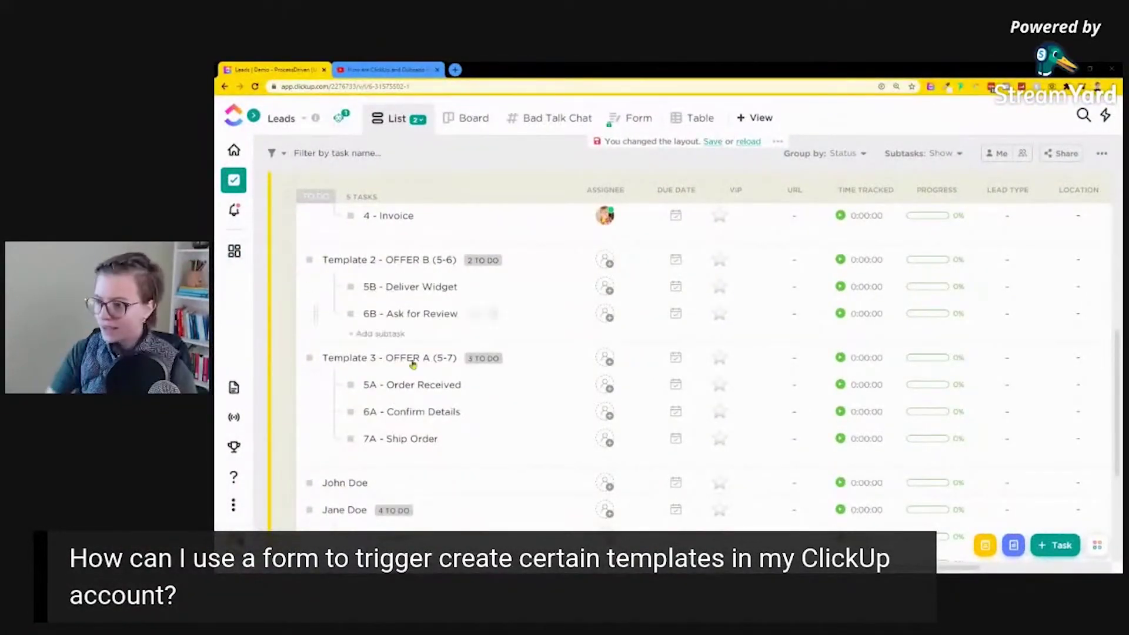
pyautogui.scroll(2, 427, 321)
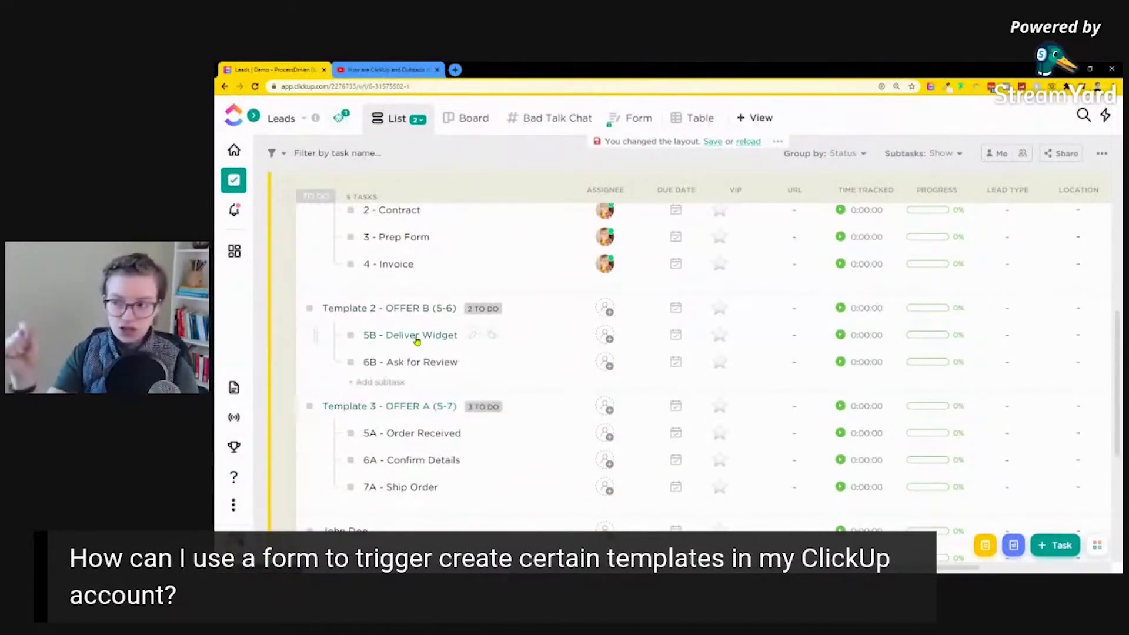
pyautogui.scroll(2, 1116, 358)
pyautogui.scroll(1, 1116, 358)
pyautogui.scroll(-1, 999, 347)
pyautogui.scroll(1, 915, 333)
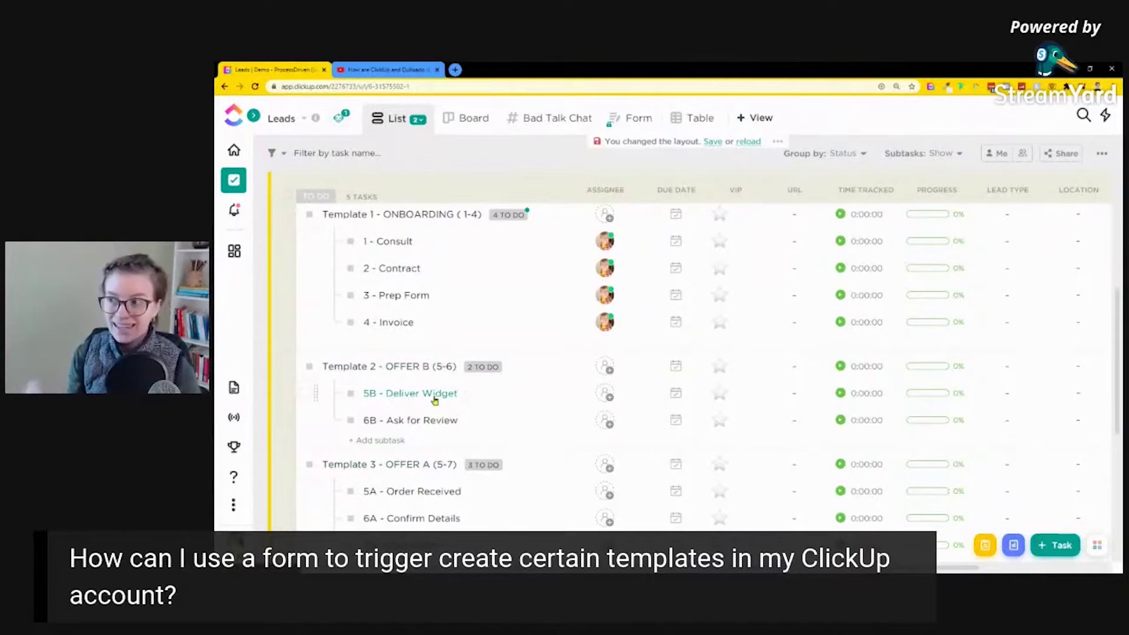
# Step: In the form editor, start a new Dropdown custom field from Custom Fields
pyautogui.click(624, 121)
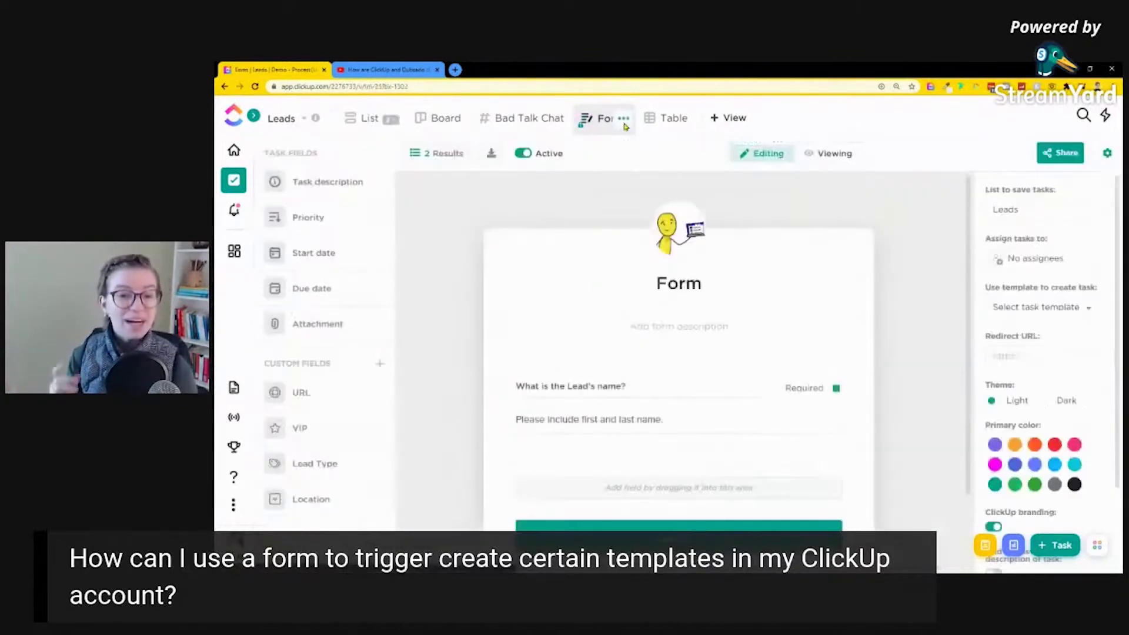
pyautogui.click(558, 385)
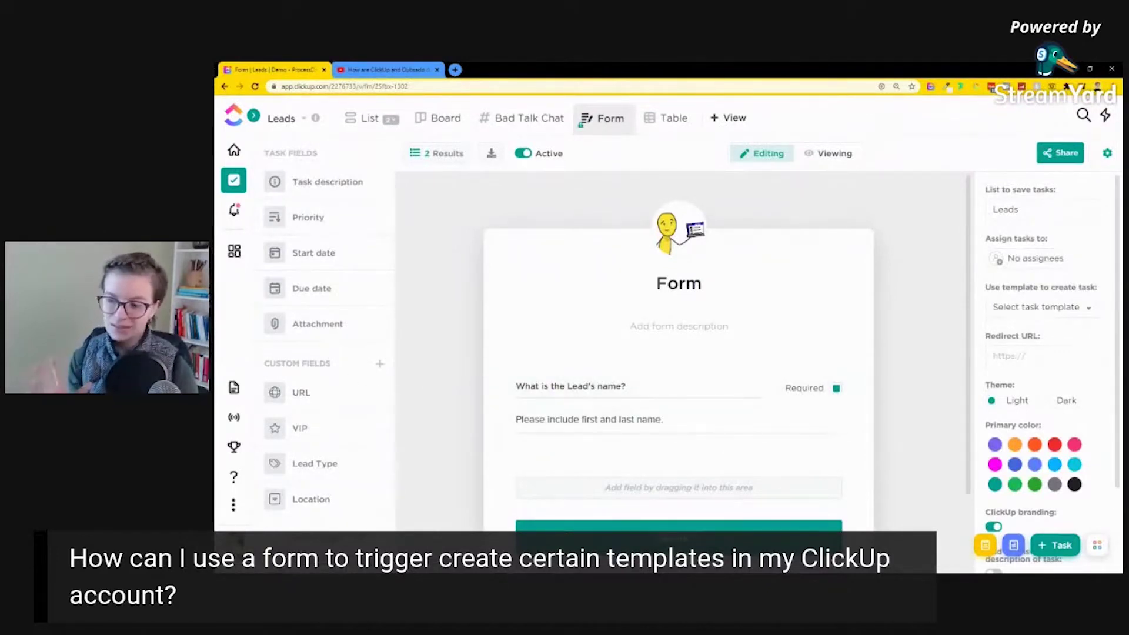
pyautogui.click(380, 363)
pyautogui.scroll(-3, 434, 380)
pyautogui.click(671, 517)
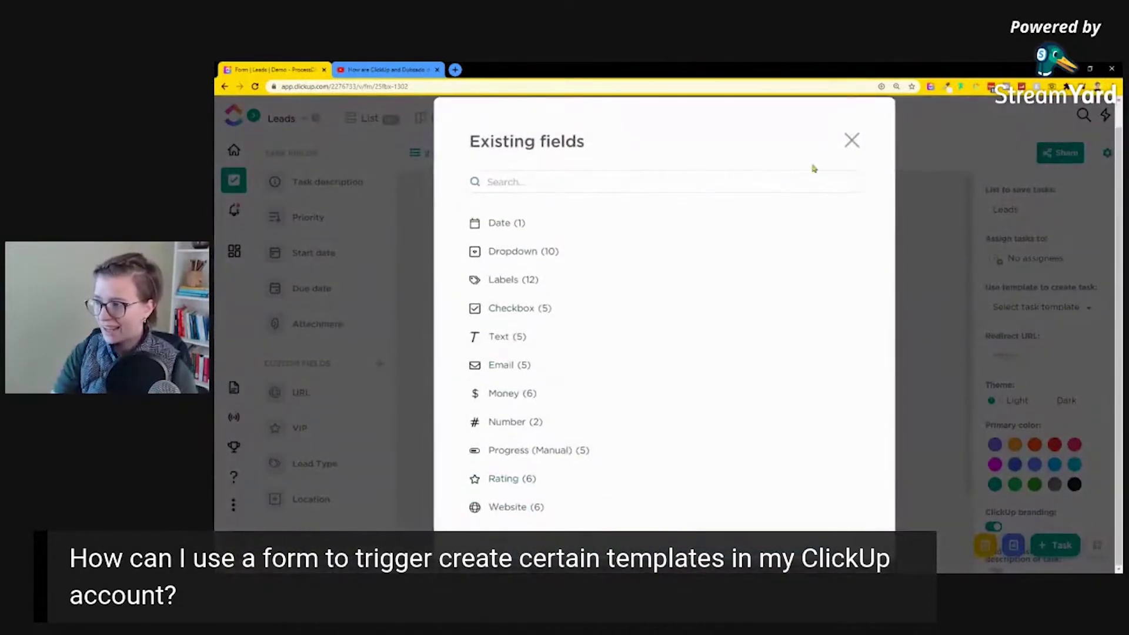
pyautogui.click(853, 141)
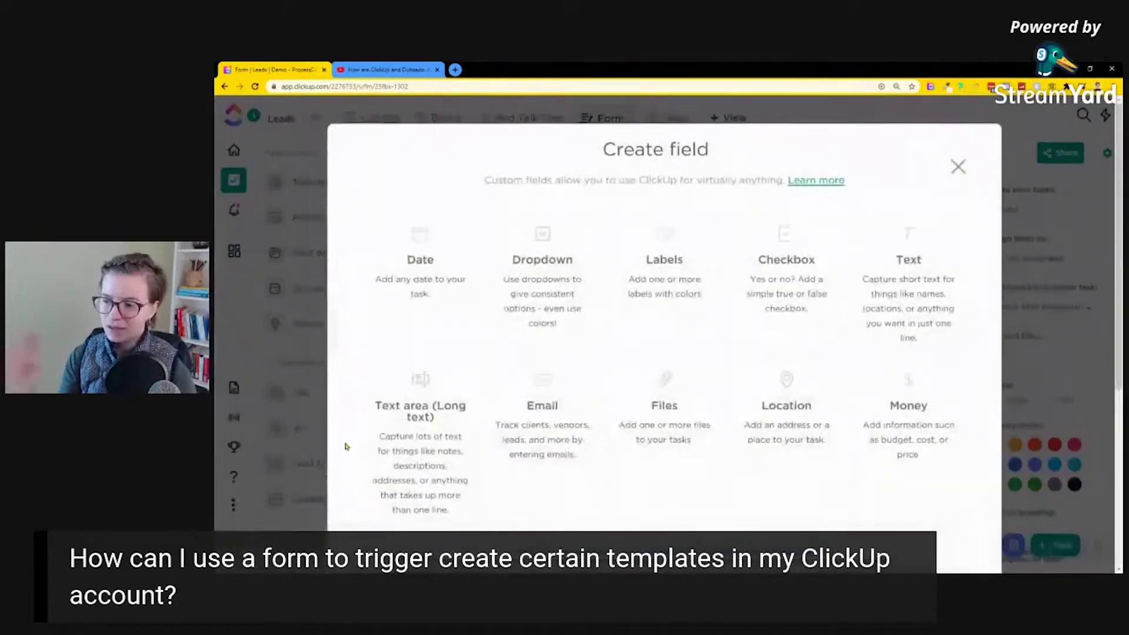
pyautogui.click(541, 264)
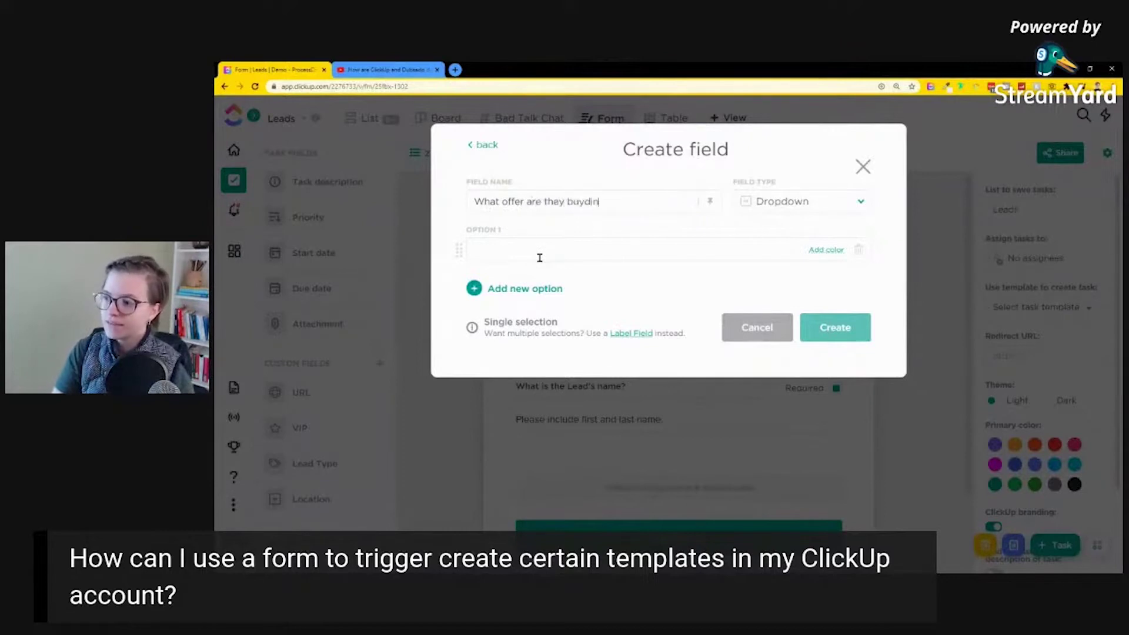
# Step: Add options Offer A in blue and Offer B in magenta, and create the field
pyautogui.write('Offe')
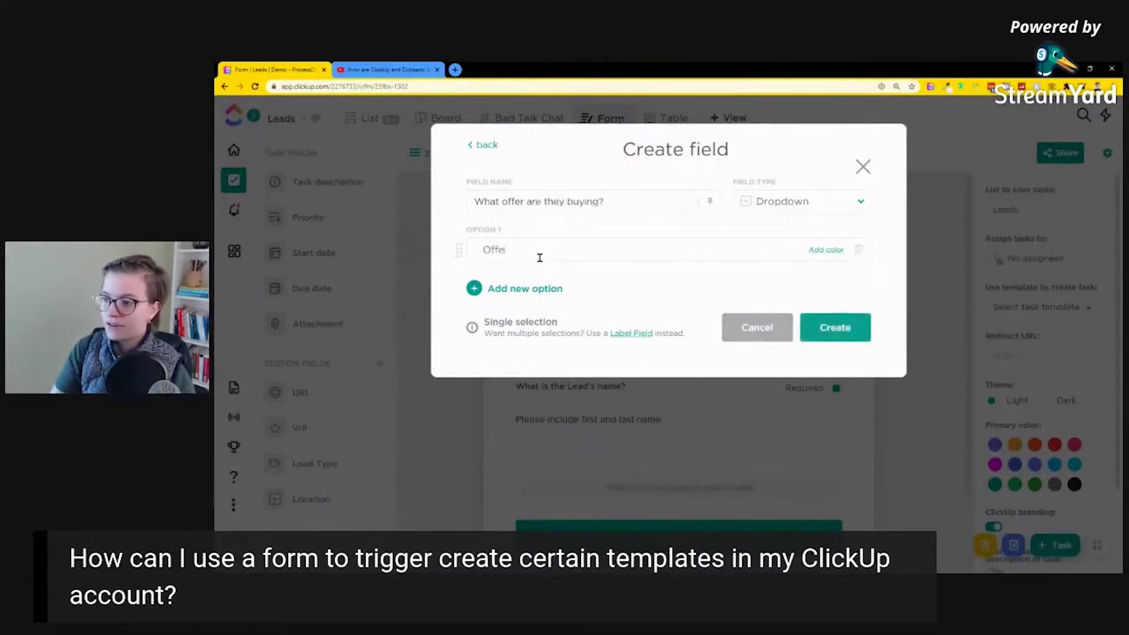
pyautogui.write('r A')
pyautogui.press('Return')
pyautogui.write('Offer')
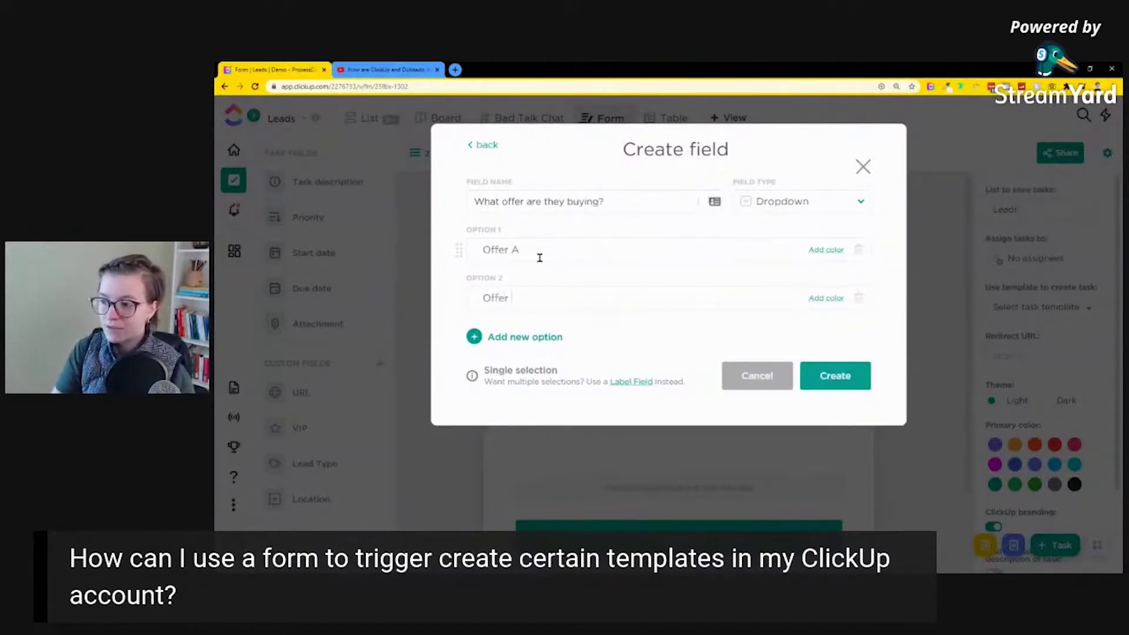
pyautogui.write(' B')
pyautogui.press('Return')
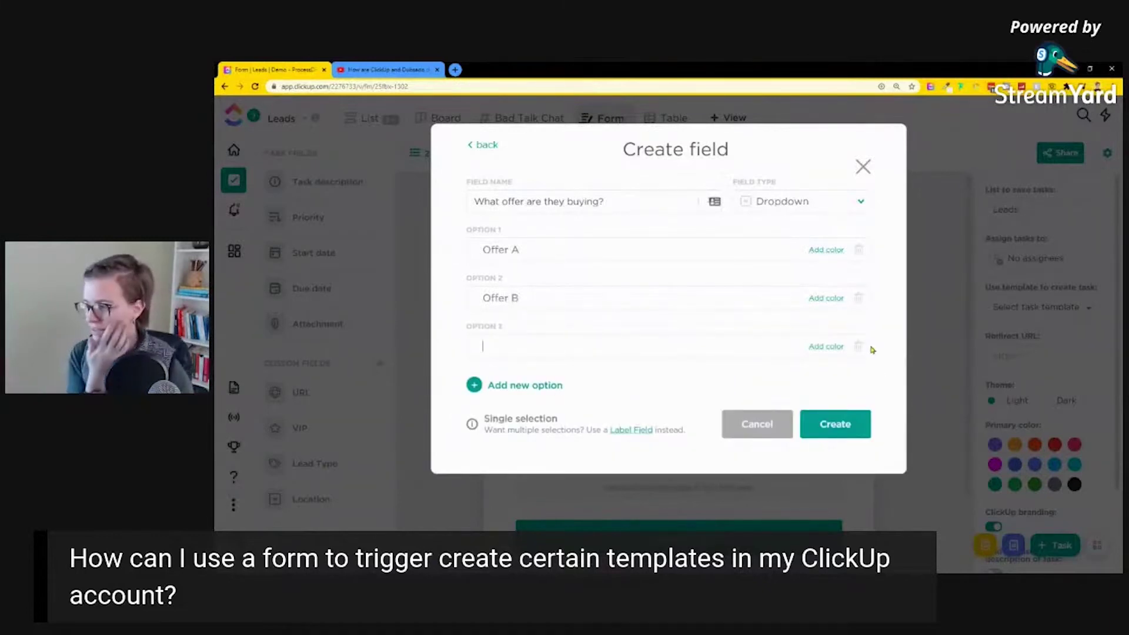
pyautogui.click(860, 347)
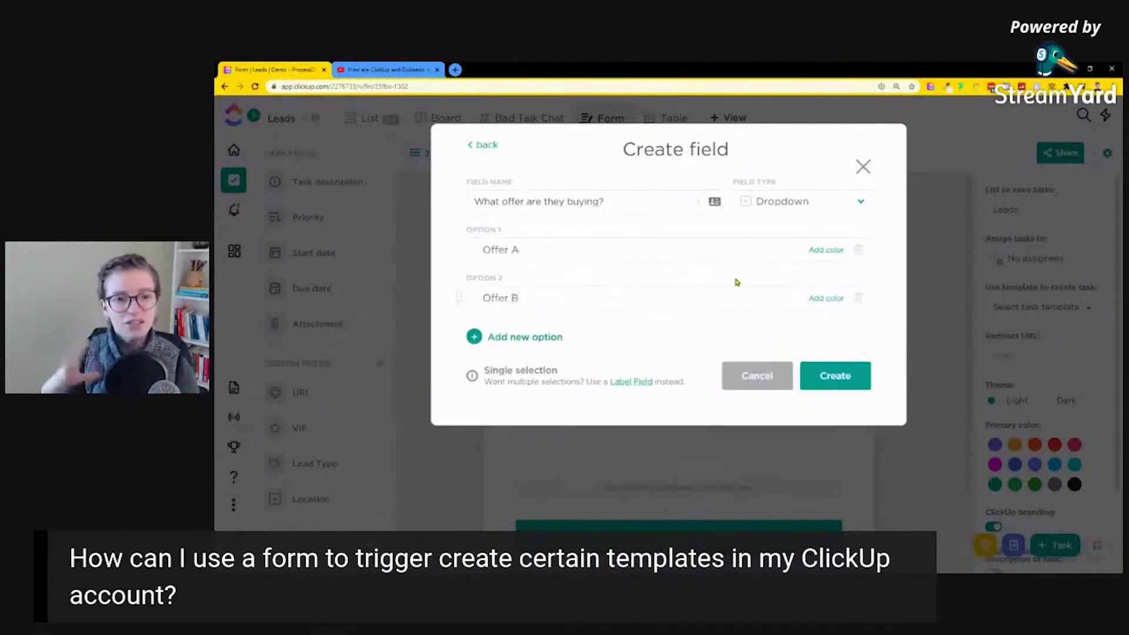
pyautogui.click(835, 252)
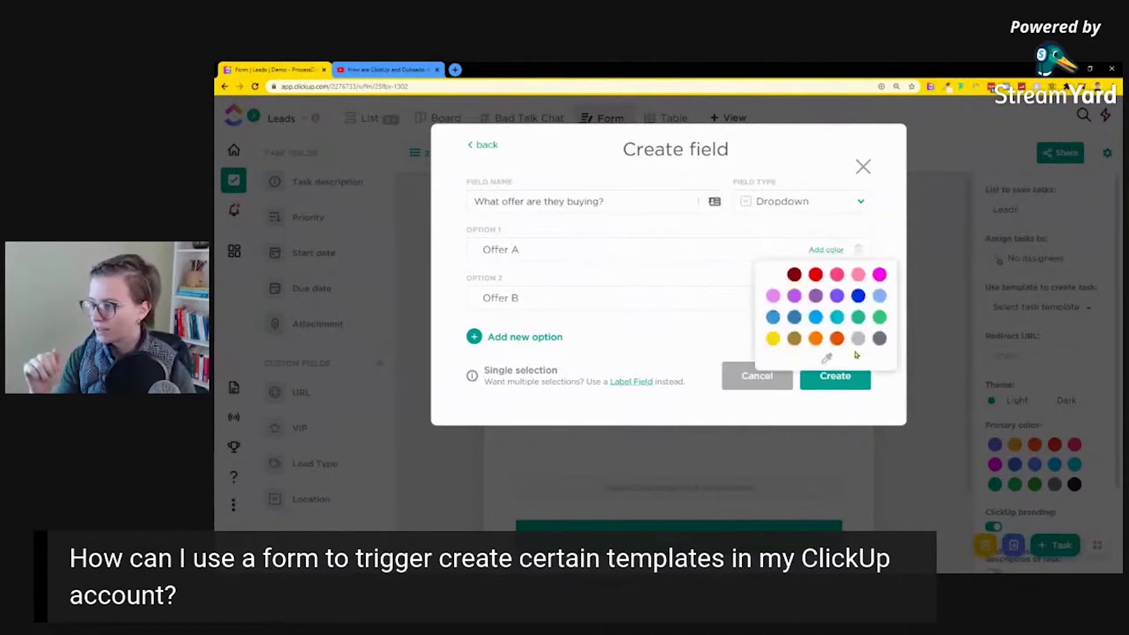
pyautogui.click(858, 295)
pyautogui.click(824, 300)
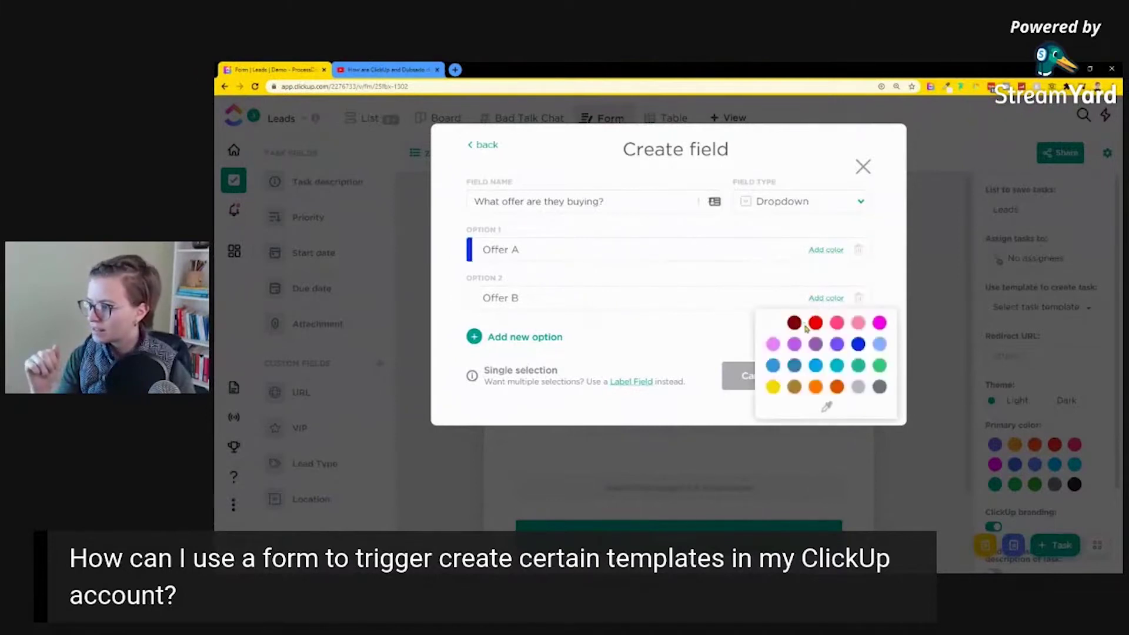
pyautogui.click(879, 322)
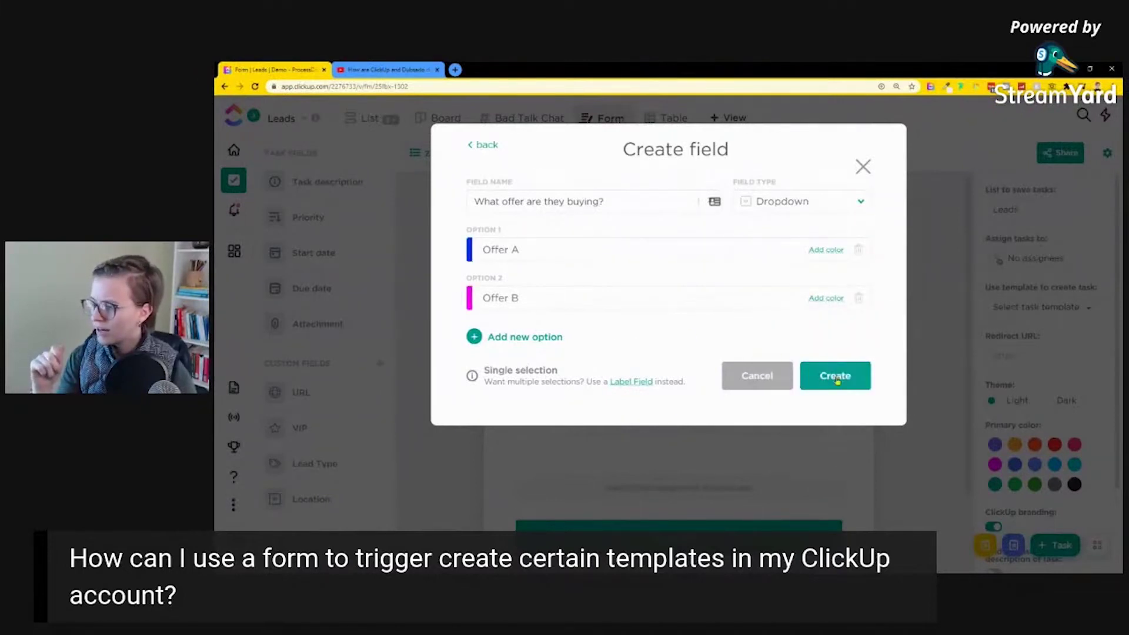
pyautogui.click(843, 383)
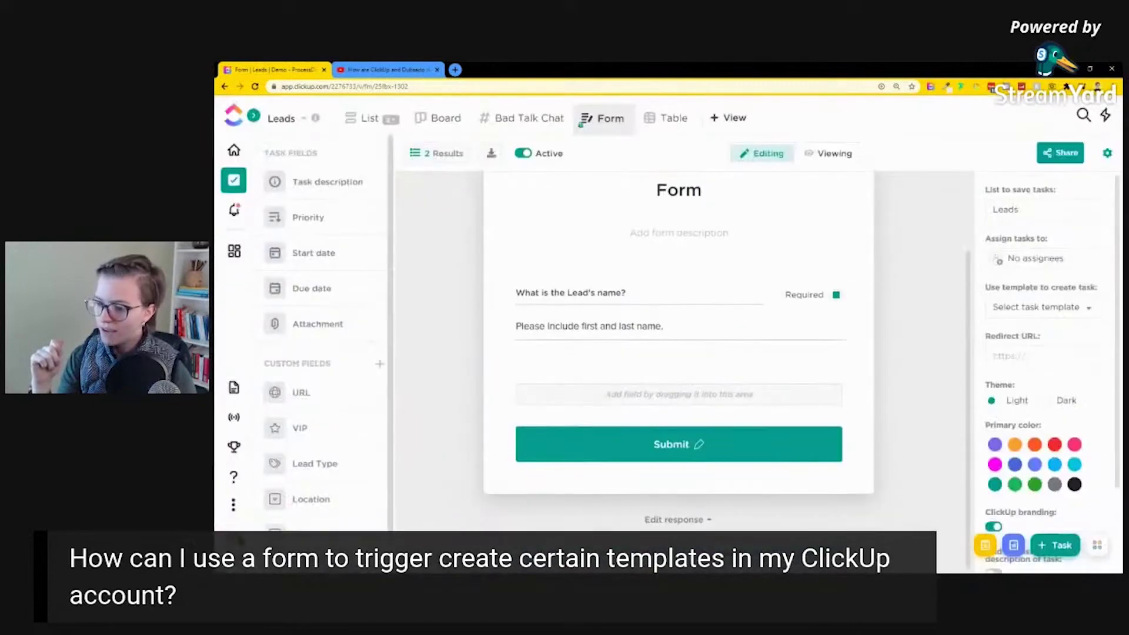
# Step: Add the offer question to the Leads form, preview it, and enter a test lead name
pyautogui.moveTo(294, 529); pyautogui.dragTo(612, 405)
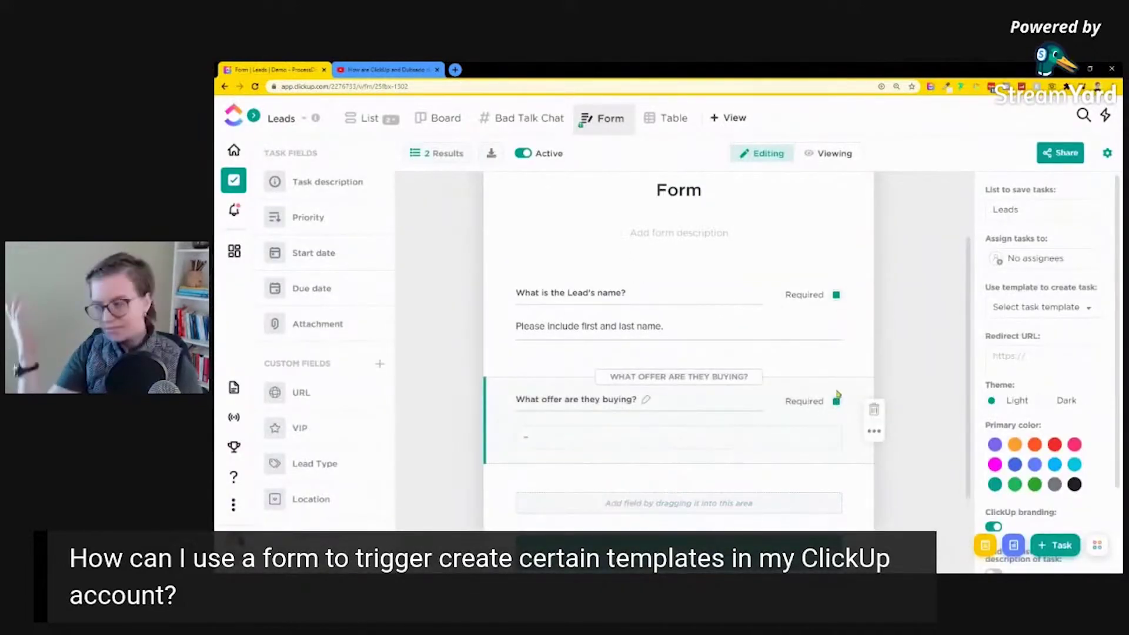
pyautogui.click(832, 154)
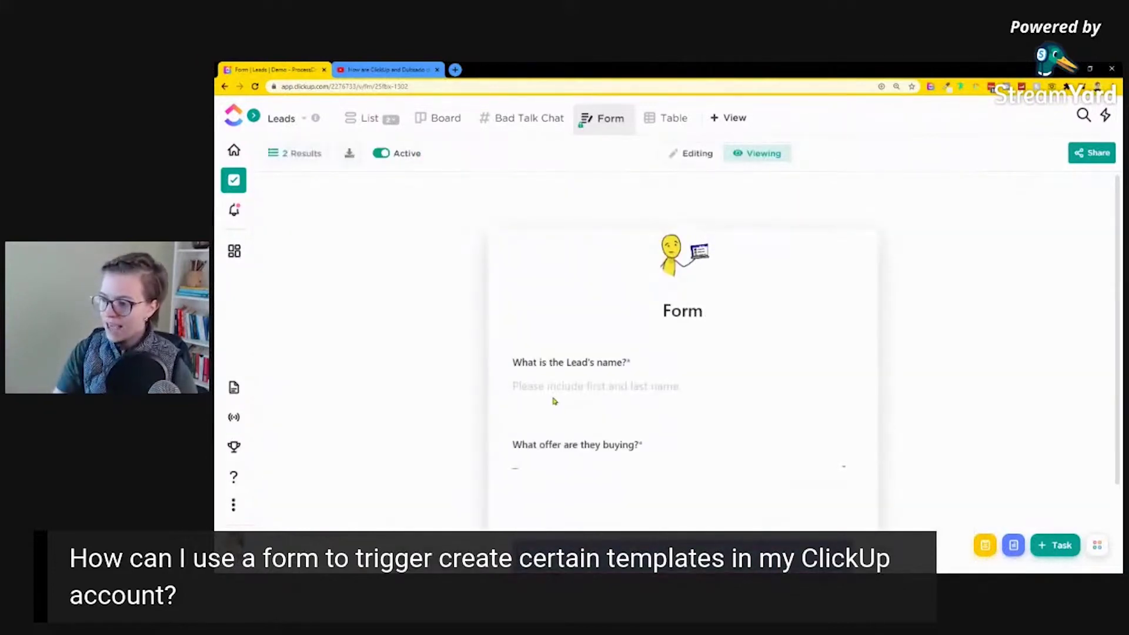
pyautogui.click(546, 393)
pyautogui.write('Jonny Doe')
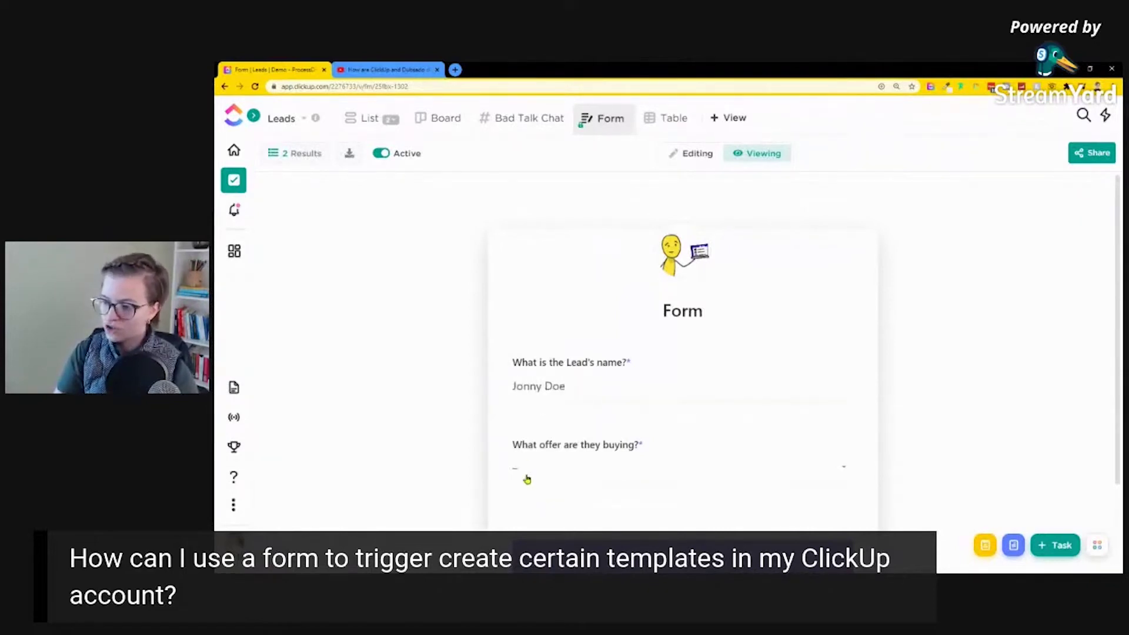
# Step: Choose Offer B for the offer question and submit the test entry
pyautogui.click(527, 479)
pyautogui.scroll(-2, 588, 479)
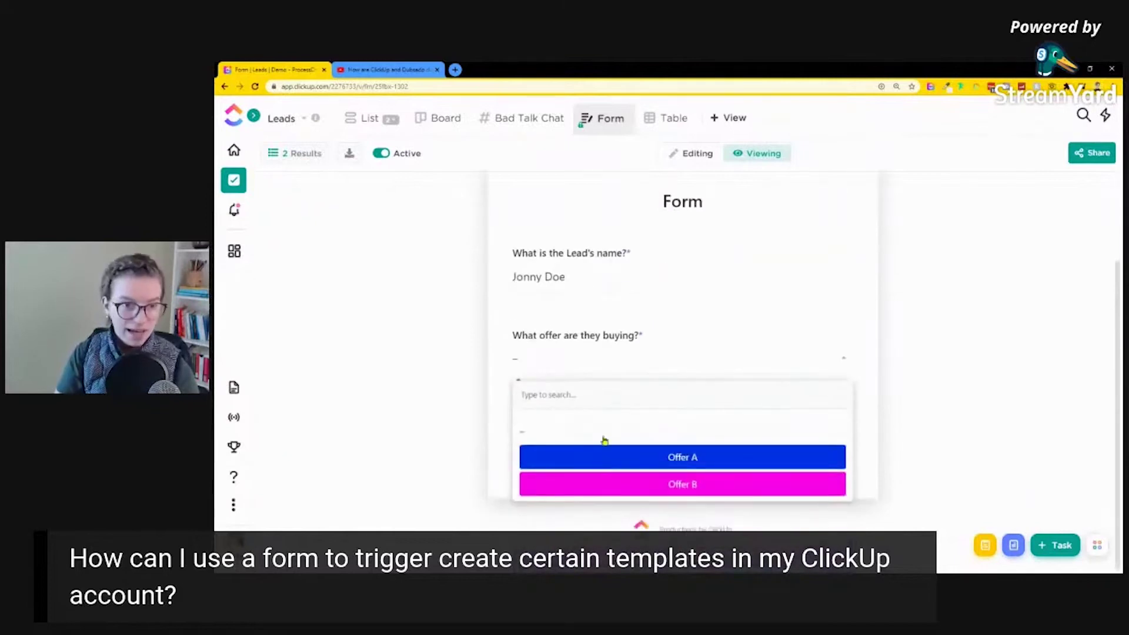
pyautogui.click(427, 327)
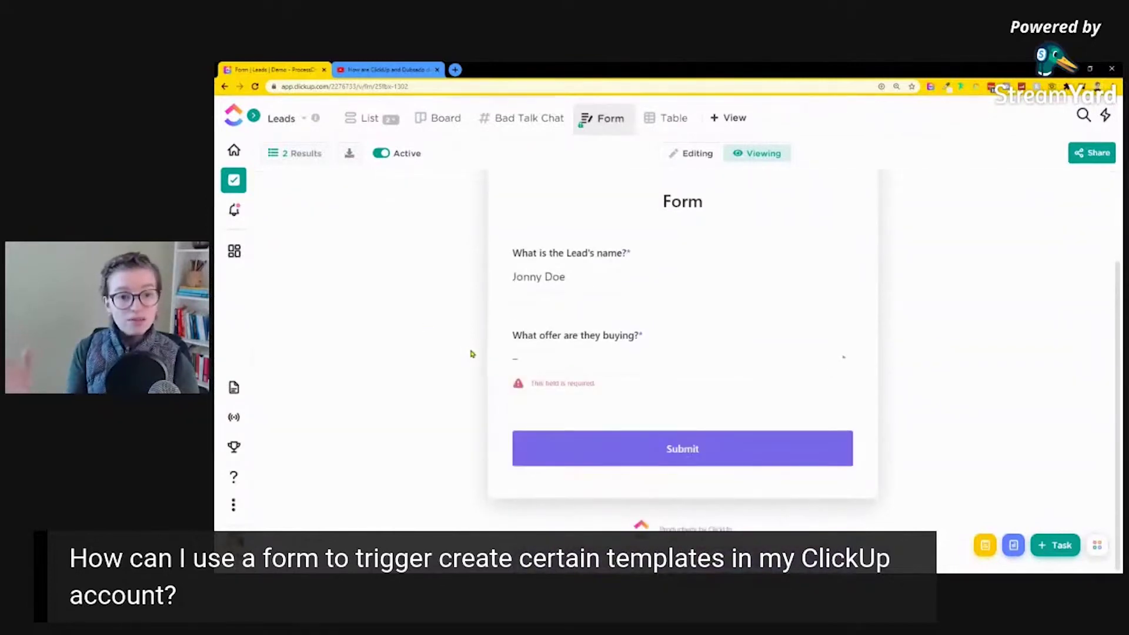
pyautogui.click(681, 363)
pyautogui.click(689, 481)
pyautogui.click(640, 471)
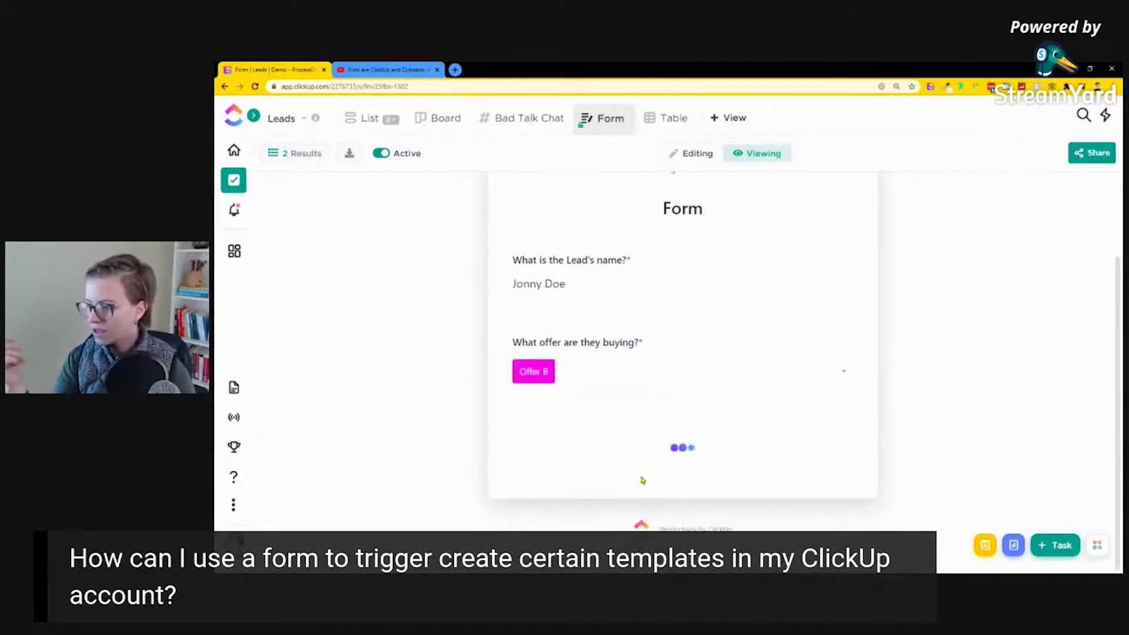
# Step: In the Leads list, add the 'What offer are they buying?' column to show the new lead's Offer B
pyautogui.click(370, 119)
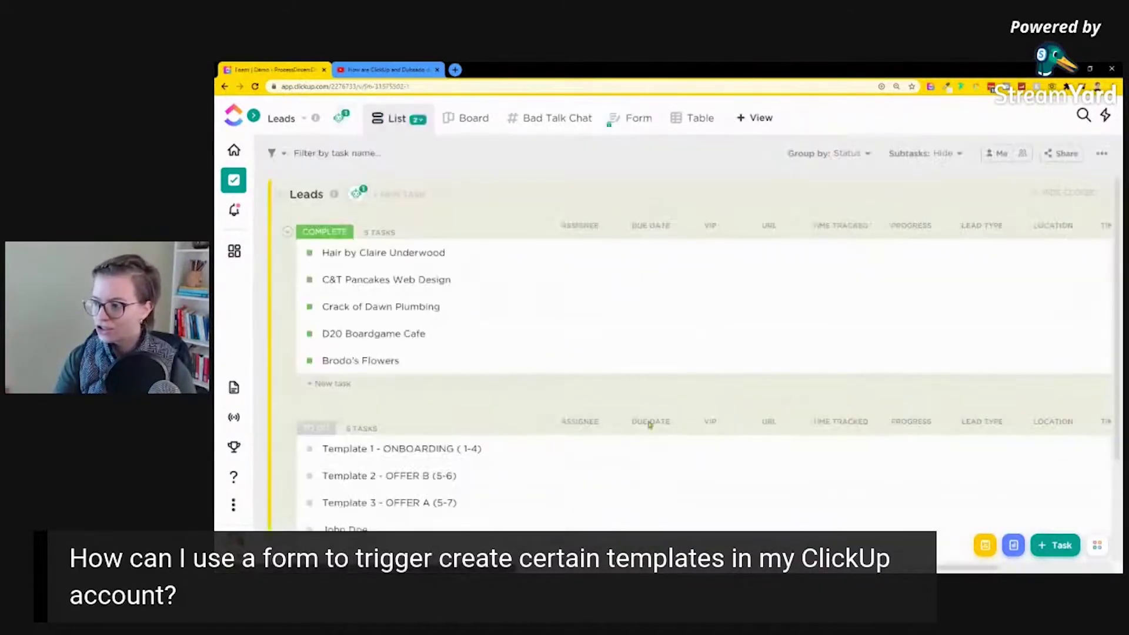
pyautogui.scroll(-3, 655, 430)
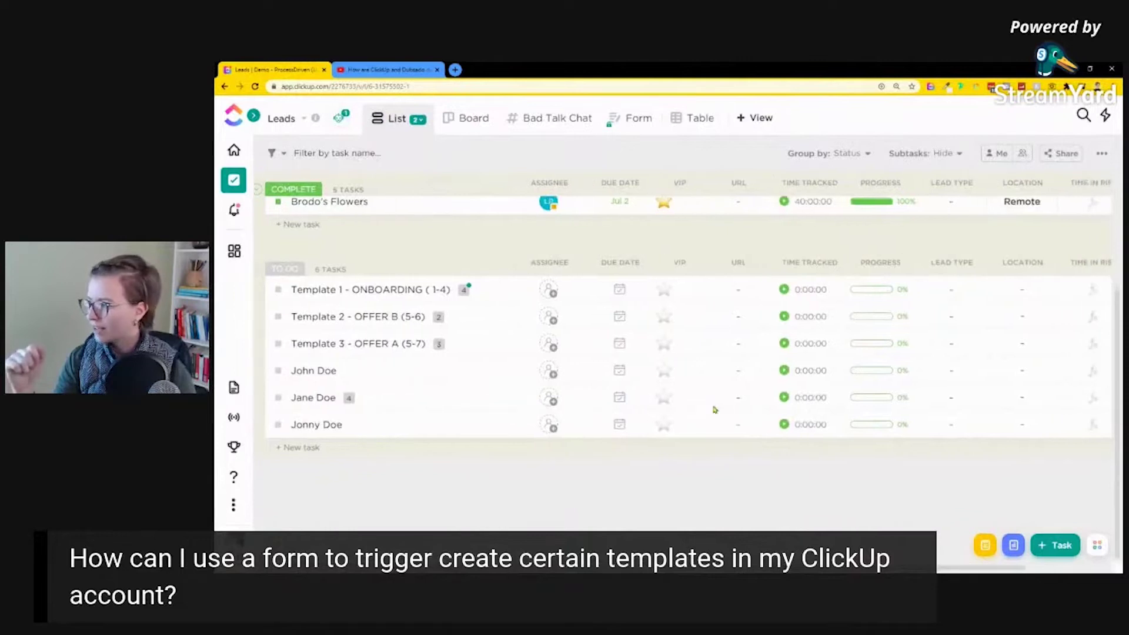
pyautogui.hscroll(3, 883, 353)
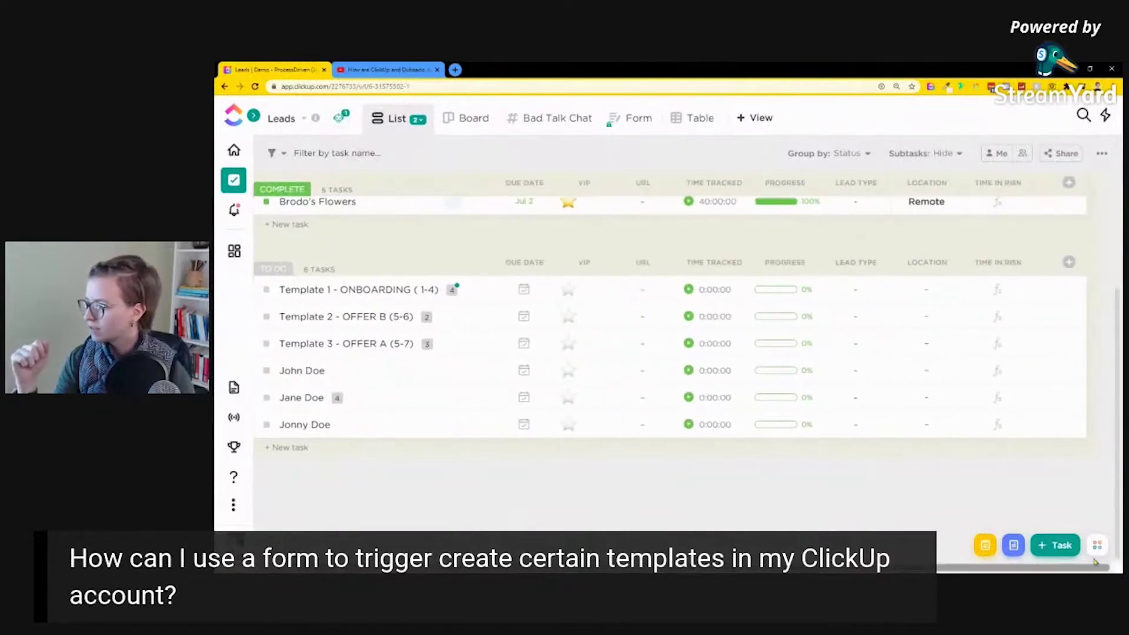
pyautogui.click(1069, 263)
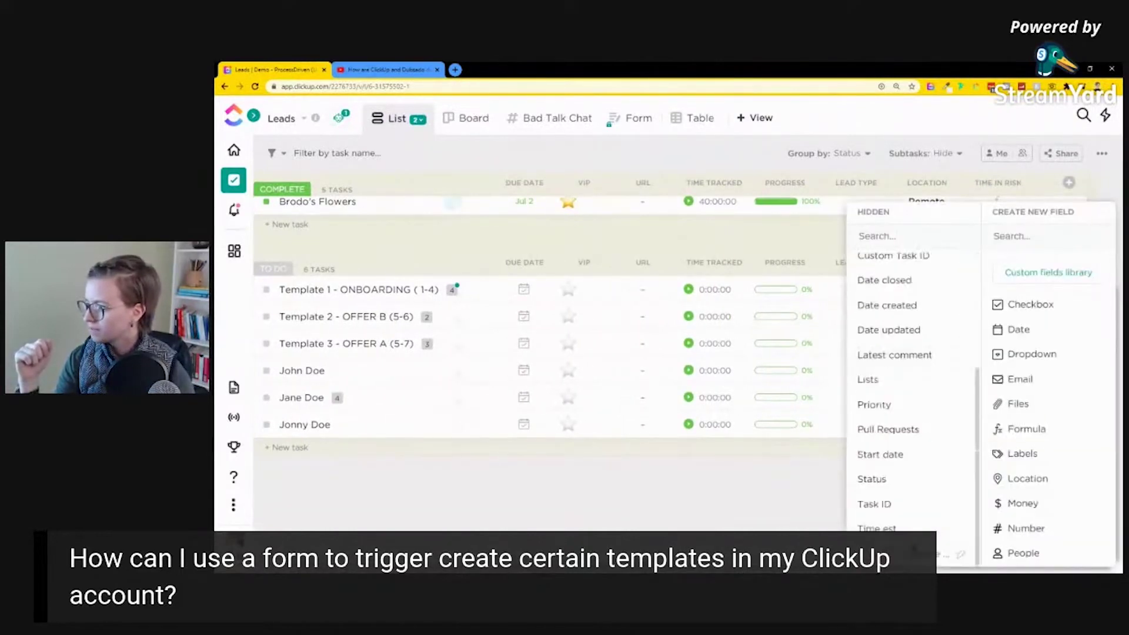
pyautogui.click(738, 499)
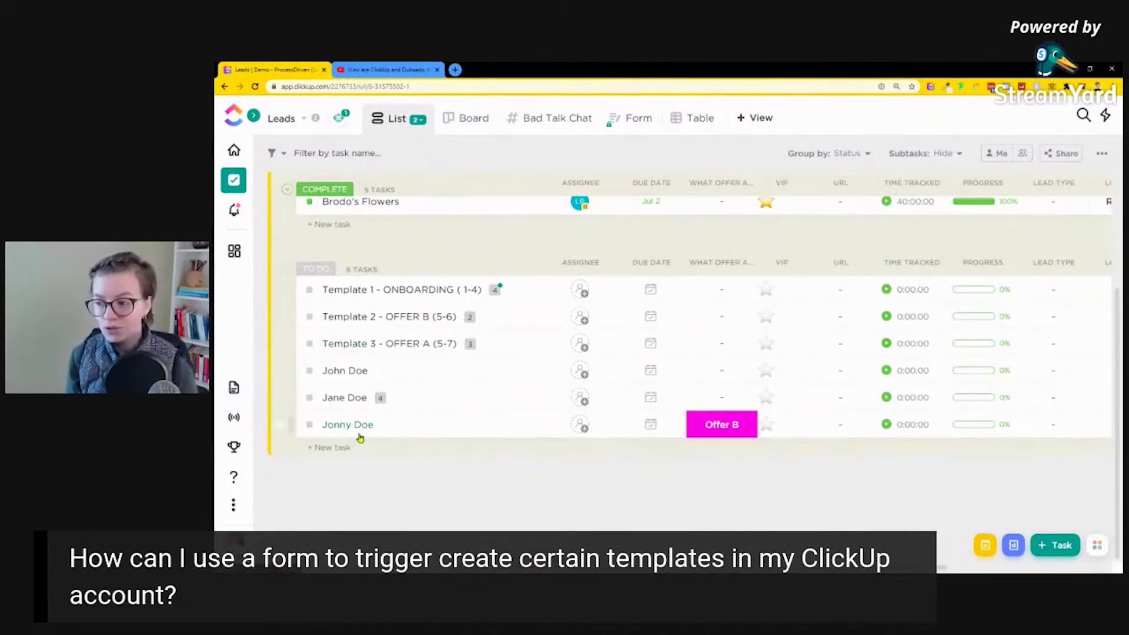
# Step: Reload the list and expand the new lead's Consult, Contract, Prep Form and Invoice subtasks
pyautogui.click(254, 88)
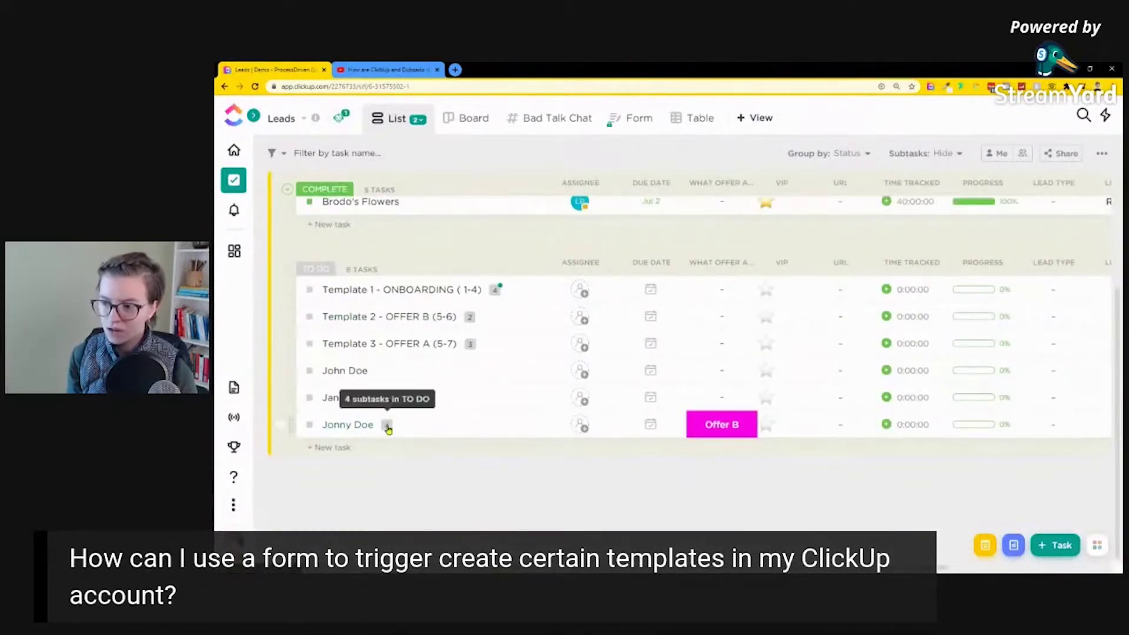
pyautogui.click(386, 425)
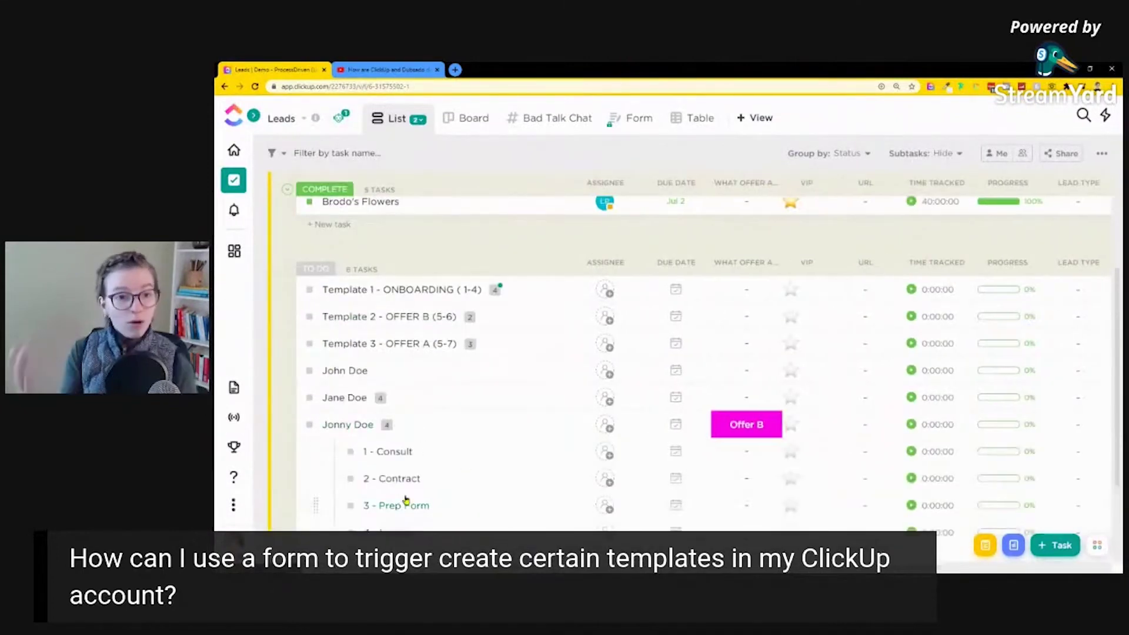
pyautogui.scroll(-2, 405, 500)
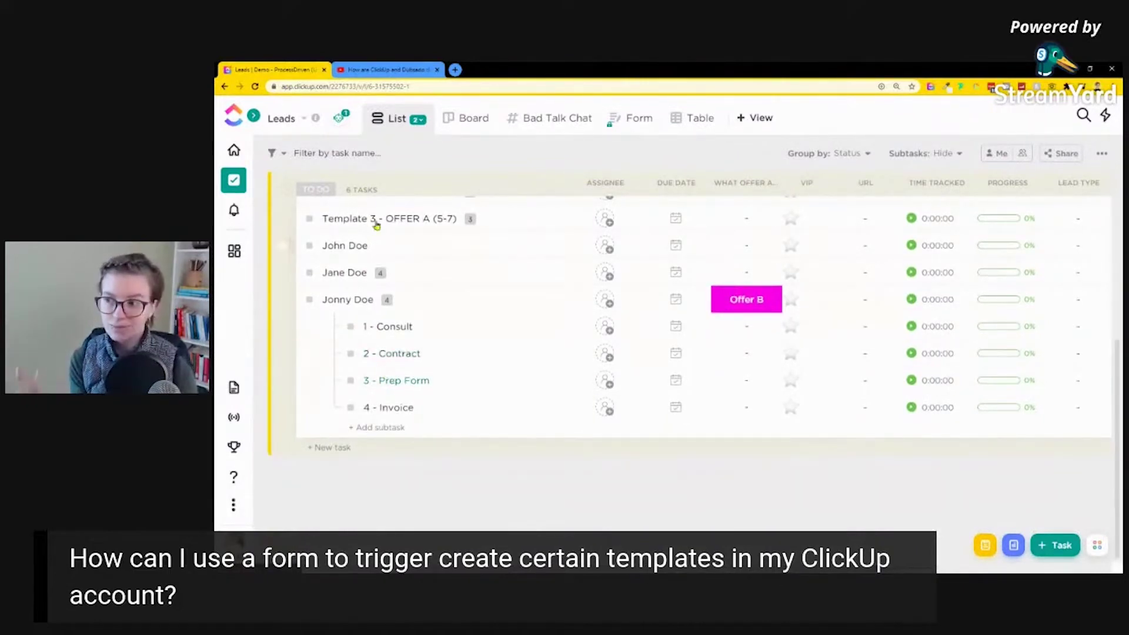
pyautogui.click(340, 118)
# Step: Start a new custom Leads automation triggered when a task is created
pyautogui.click(397, 162)
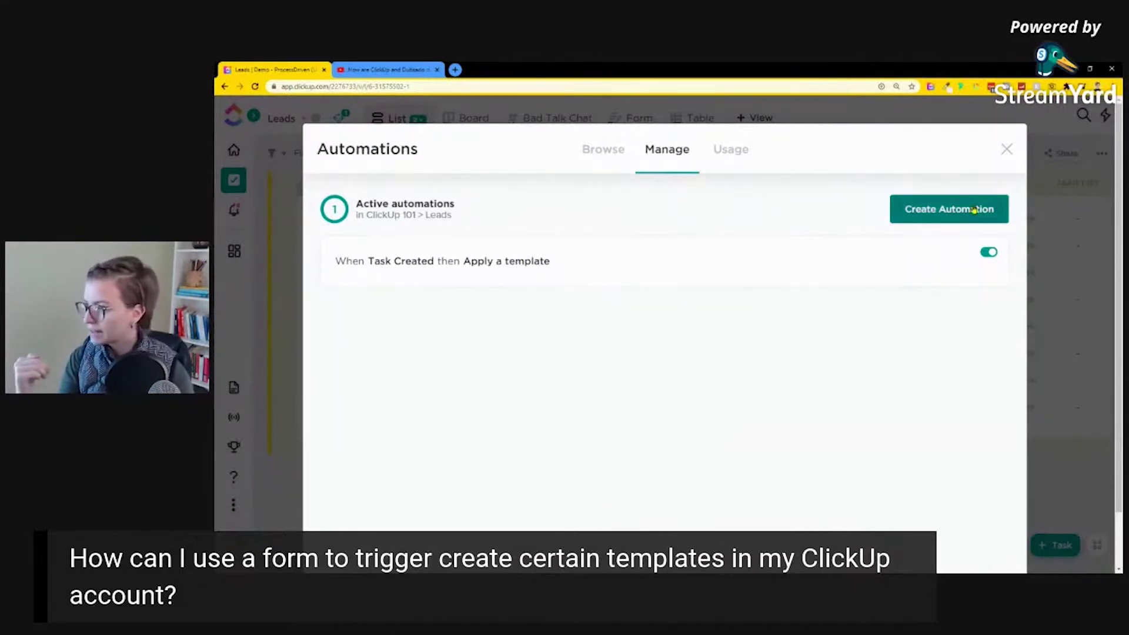
pyautogui.click(974, 210)
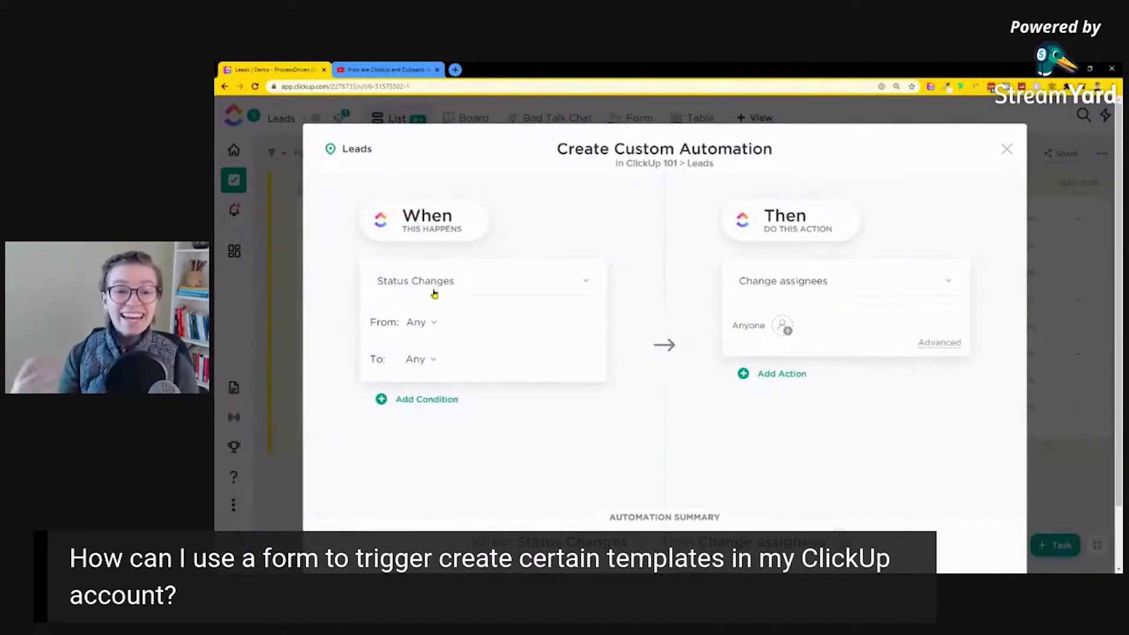
pyautogui.click(434, 293)
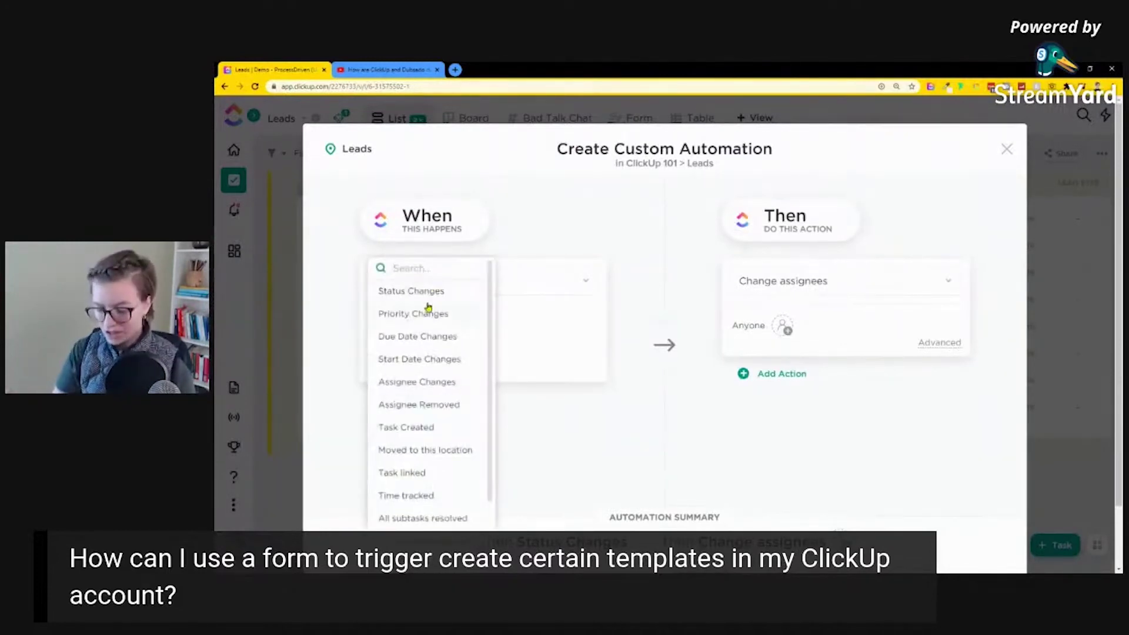
pyautogui.write('task')
pyautogui.click(430, 337)
# Step: Add a condition requiring the 'What offer…' custom field to be Offer A
pyautogui.click(416, 322)
pyautogui.click(428, 353)
pyautogui.write('c')
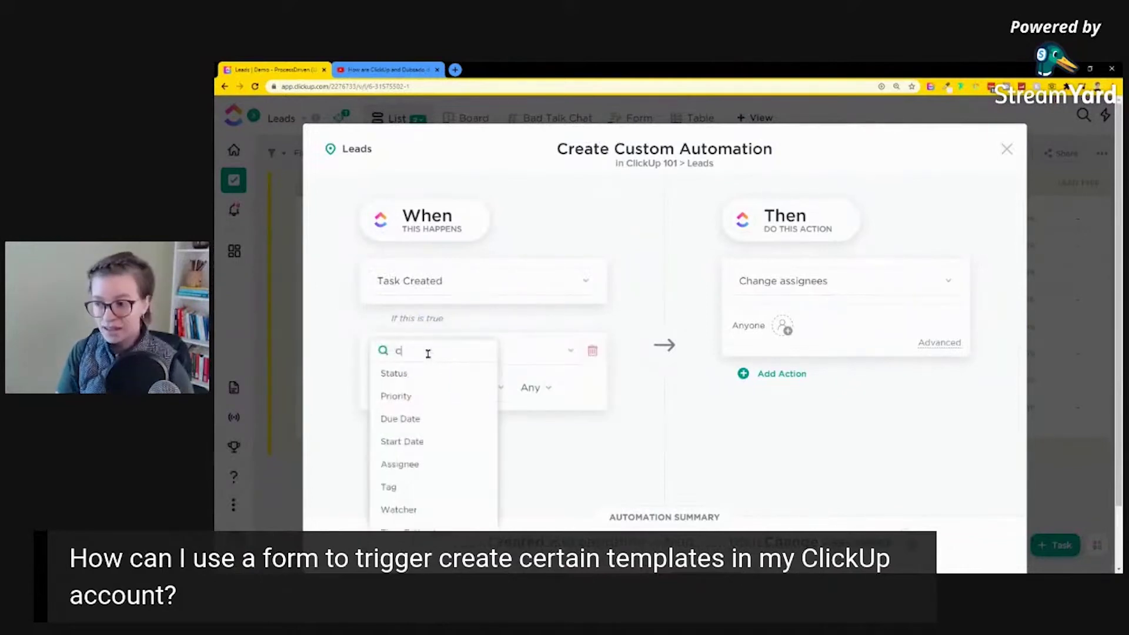
pyautogui.write('ustom')
pyautogui.click(417, 407)
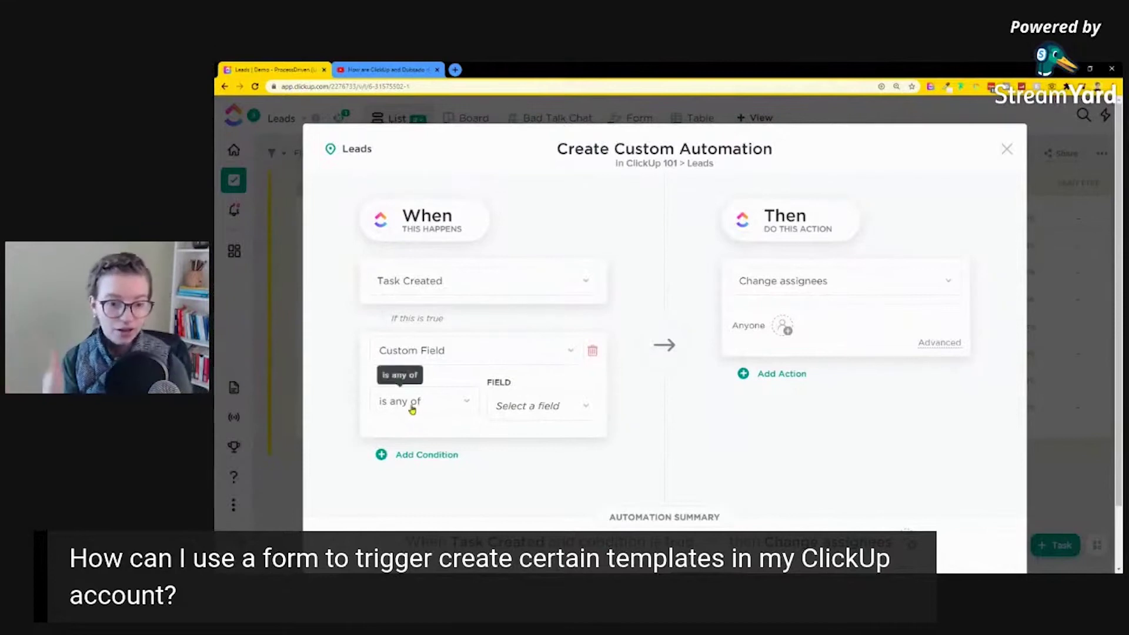
pyautogui.click(510, 412)
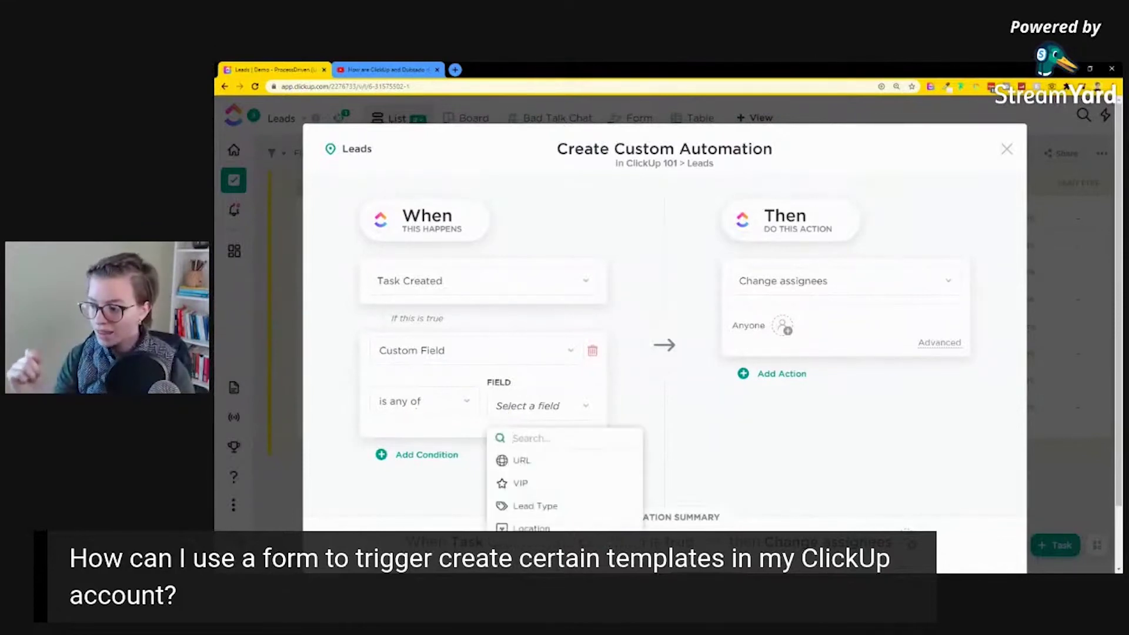
pyautogui.click(529, 517)
pyautogui.click(517, 458)
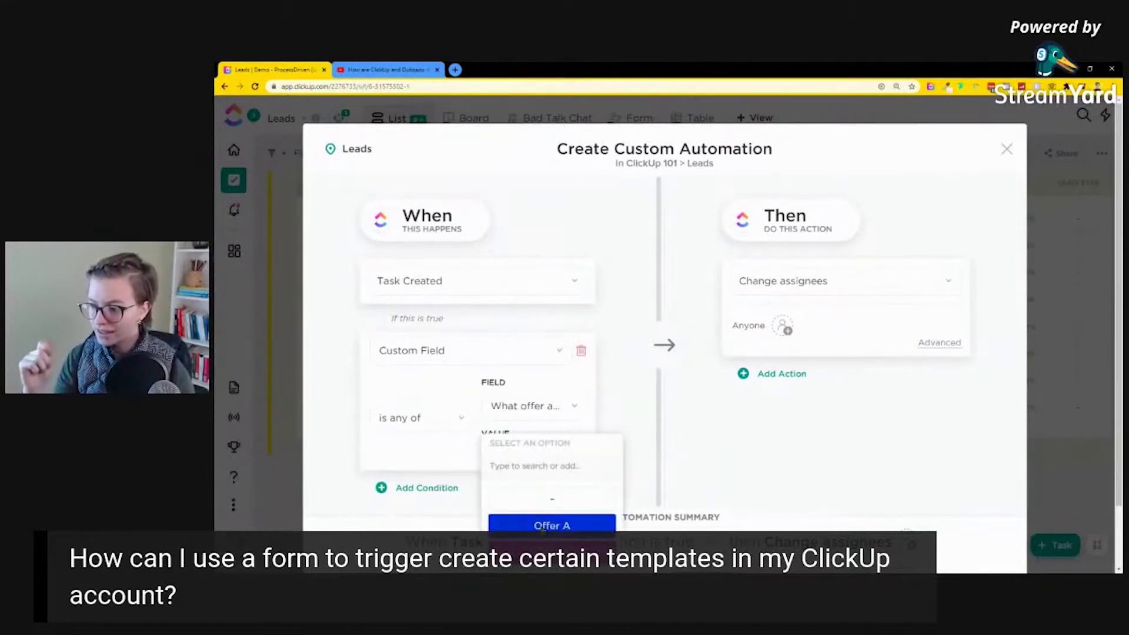
pyautogui.click(544, 526)
# Step: Set the action to apply the Offer A (Add-on to Onboarding) template and create the automation
pyautogui.click(787, 282)
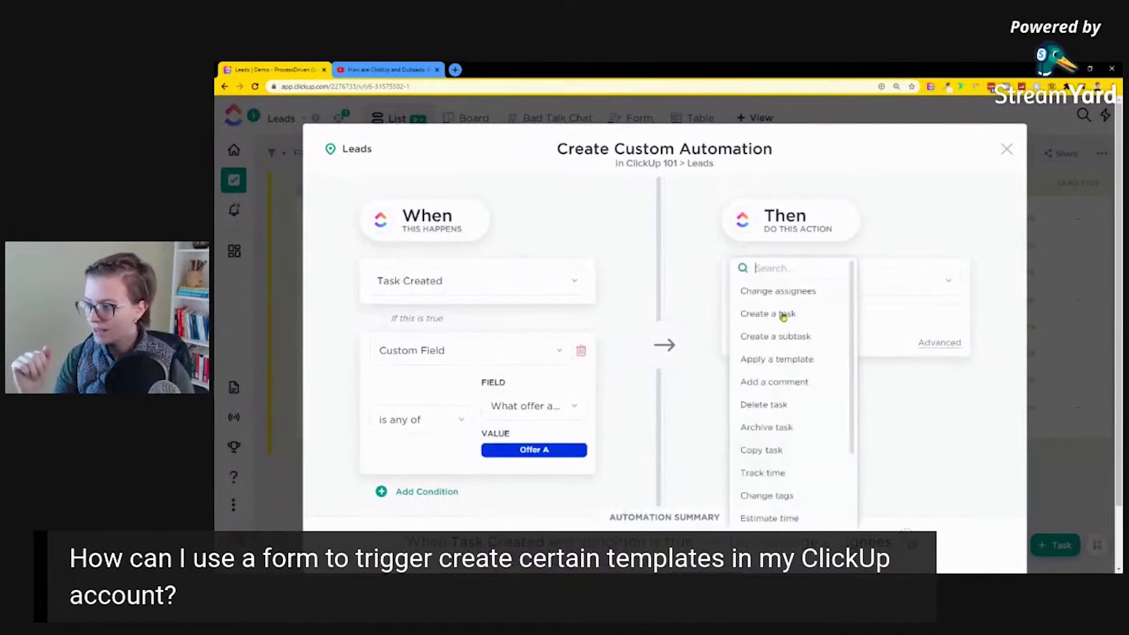
pyautogui.click(767, 360)
pyautogui.click(776, 340)
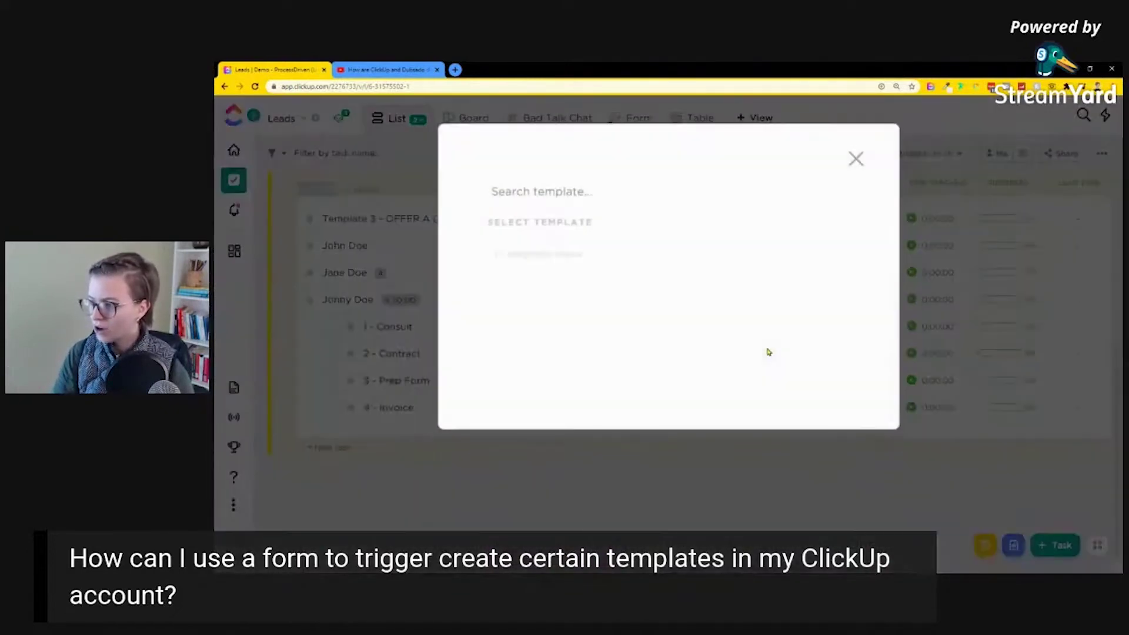
pyautogui.click(612, 321)
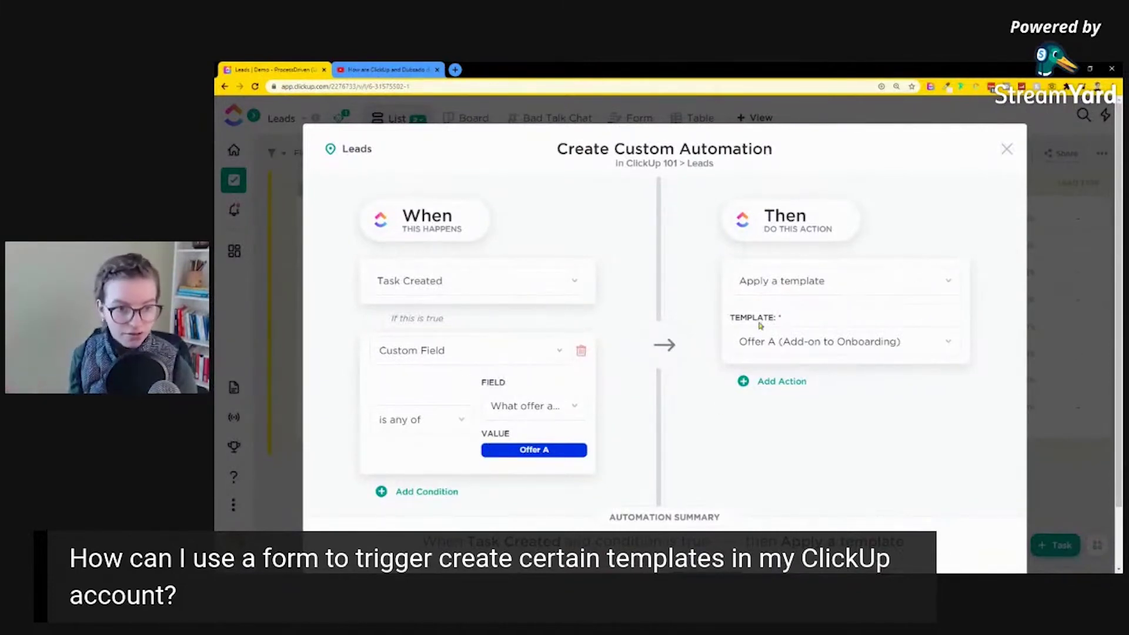
pyautogui.scroll(-3, 760, 321)
pyautogui.click(711, 520)
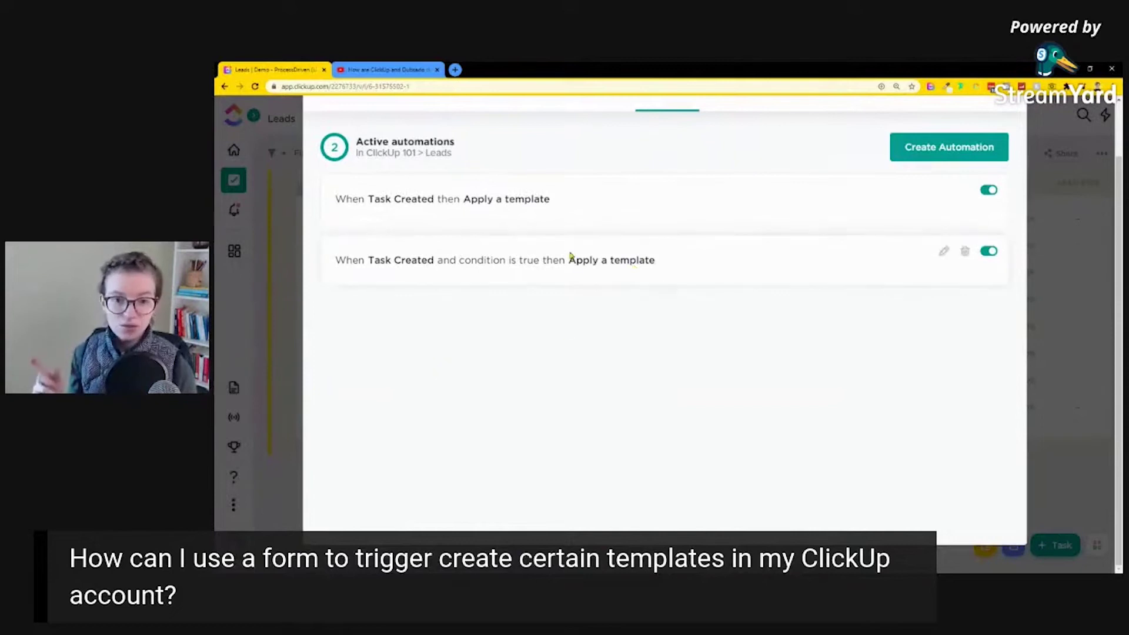
pyautogui.moveTo(463, 198); pyautogui.dragTo(620, 368)
pyautogui.click(617, 374)
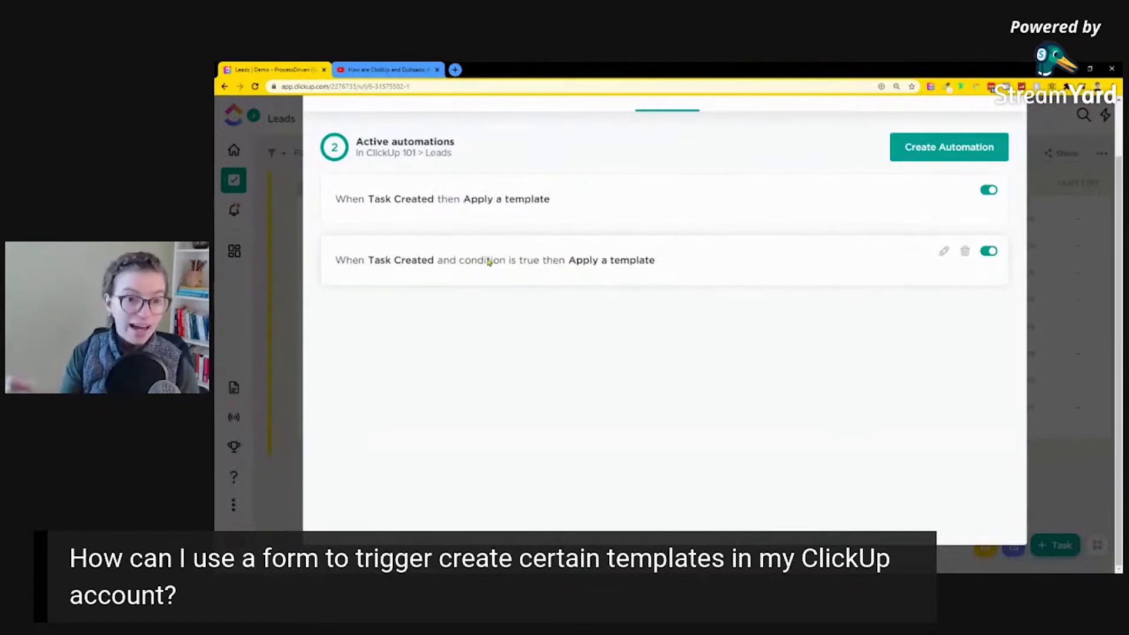
pyautogui.scroll(1, 1025, 144)
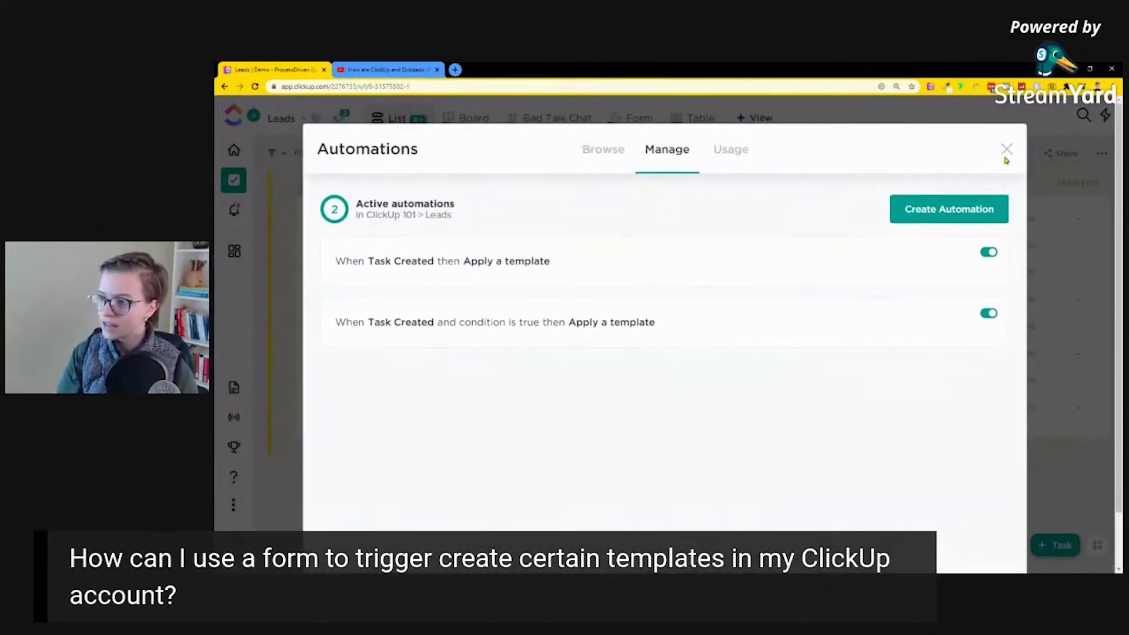
# Step: Submit the Leads form as 'THIS IS A TEST' choosing Offer A, then return to the list
pyautogui.click(1002, 147)
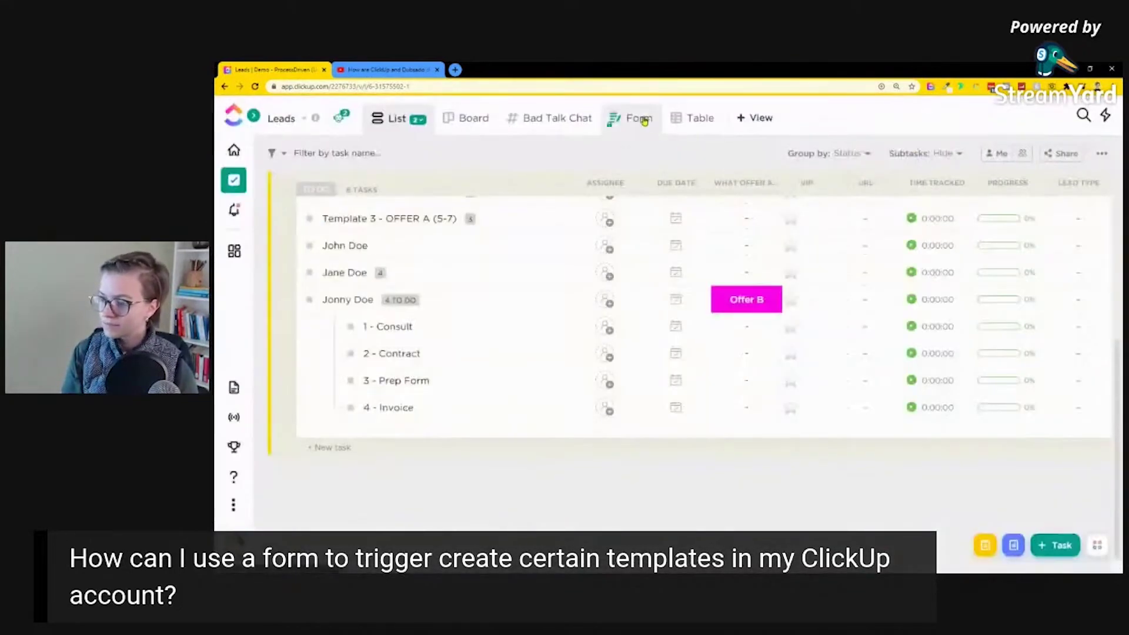
pyautogui.click(625, 123)
pyautogui.click(830, 154)
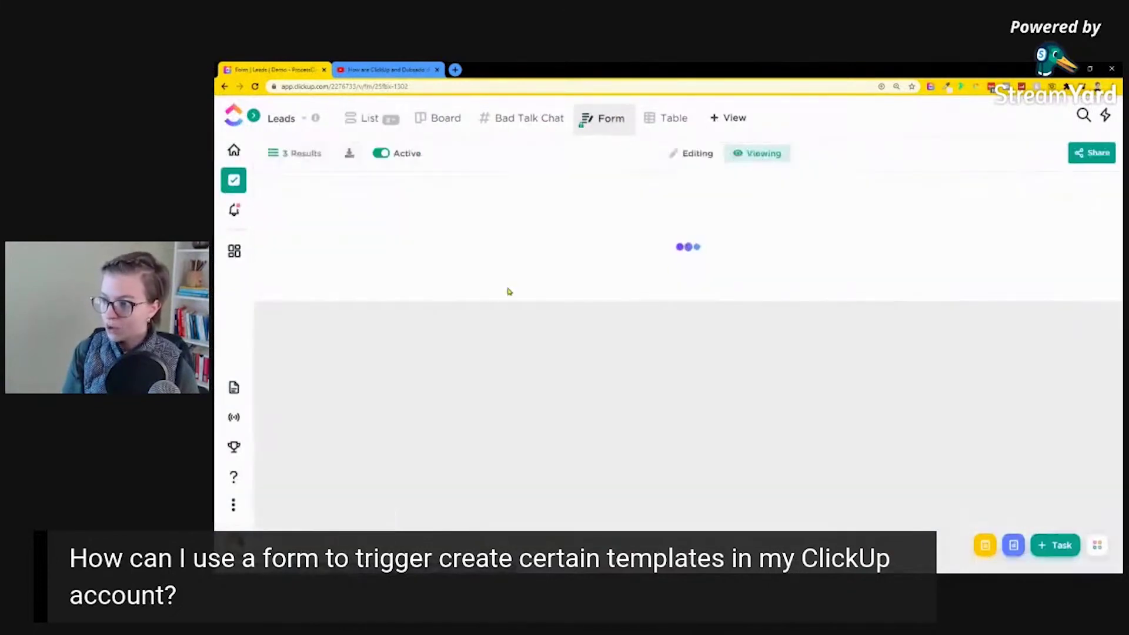
pyautogui.write('THIS IS A TEST')
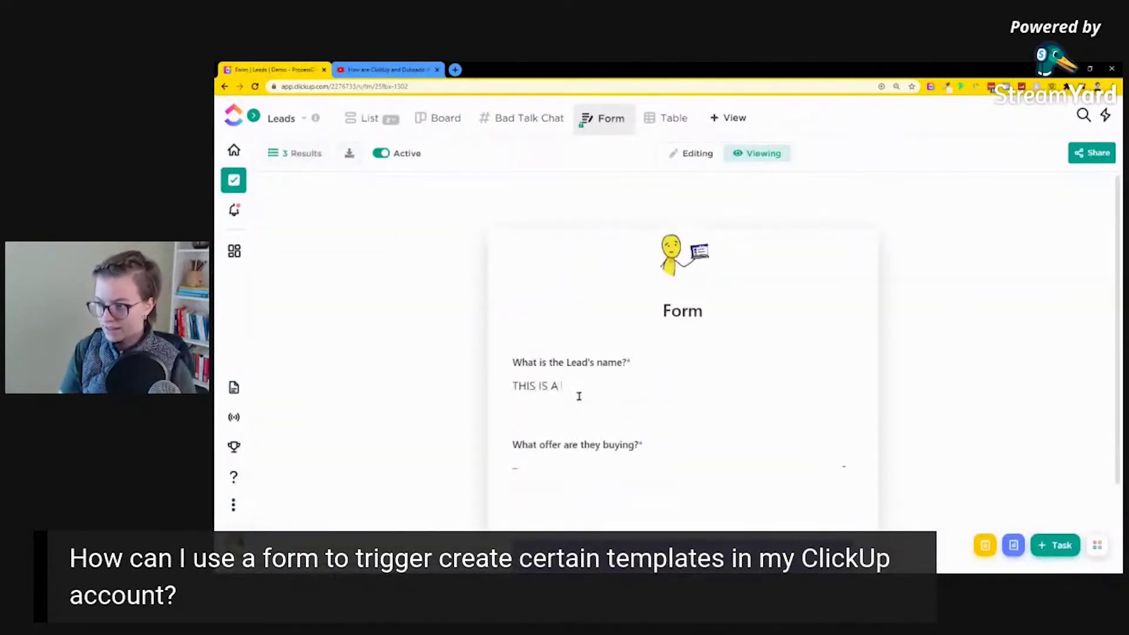
pyautogui.click(562, 472)
pyautogui.click(617, 458)
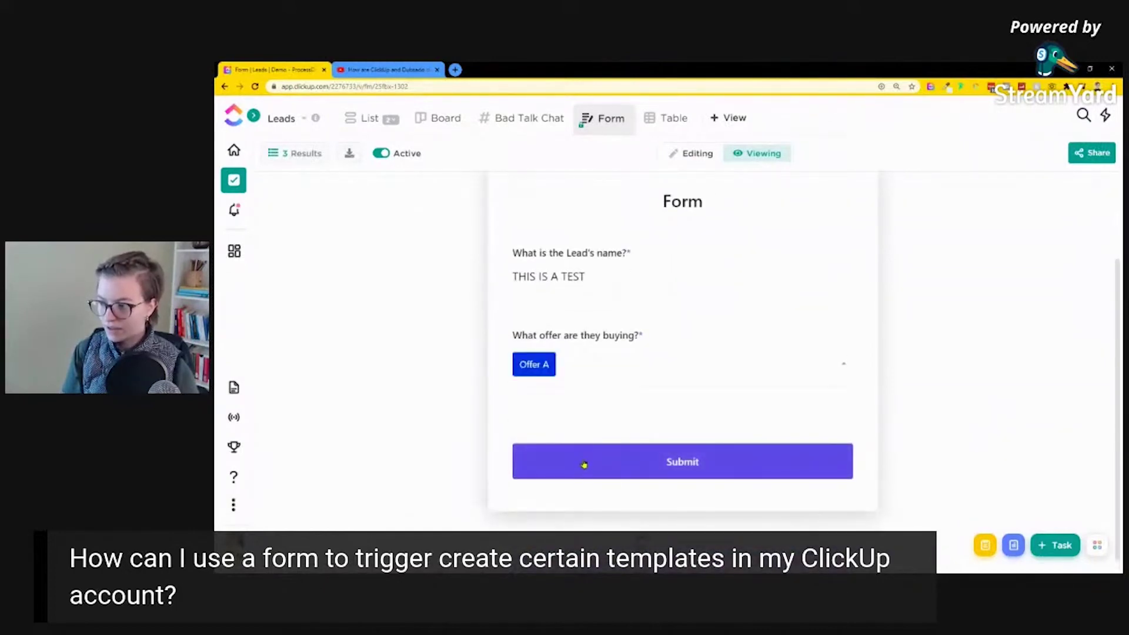
pyautogui.click(584, 464)
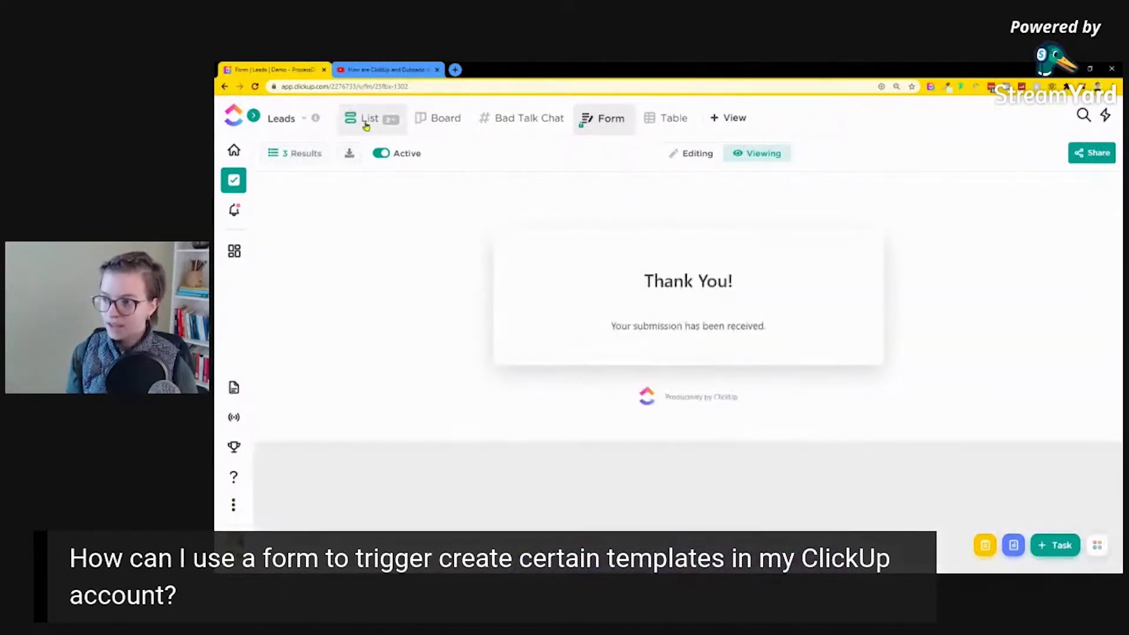
pyautogui.click(366, 122)
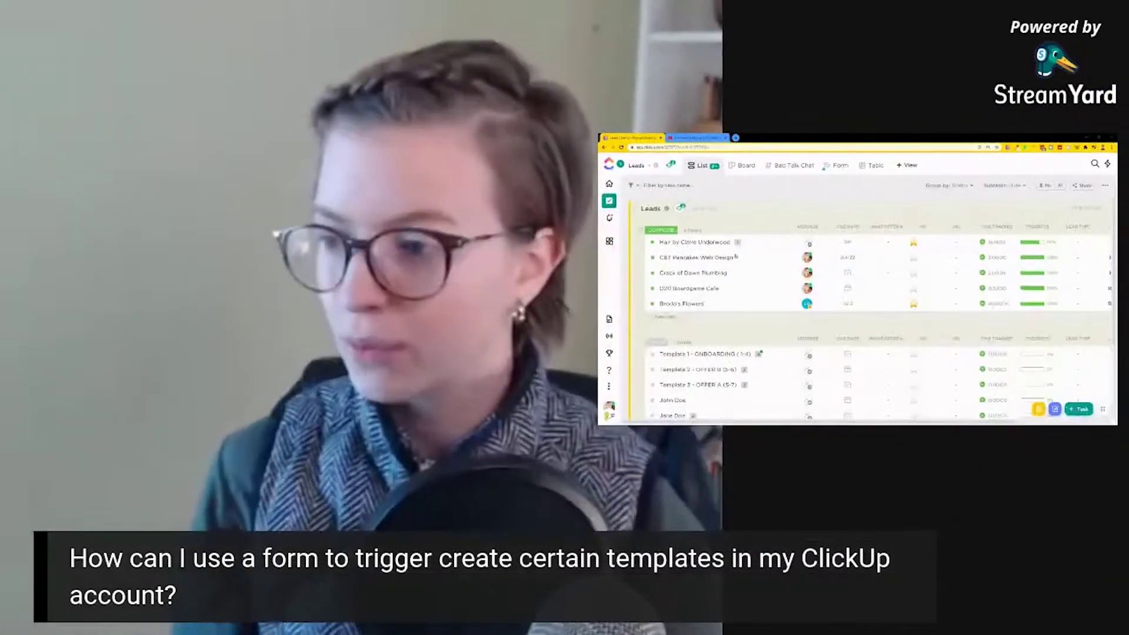
# Step: Reload and zoom in, expanding THIS IS A TEST to show its seven subtasks, including 5A, 6A, 7A
pyautogui.scroll(-3, 859, 294)
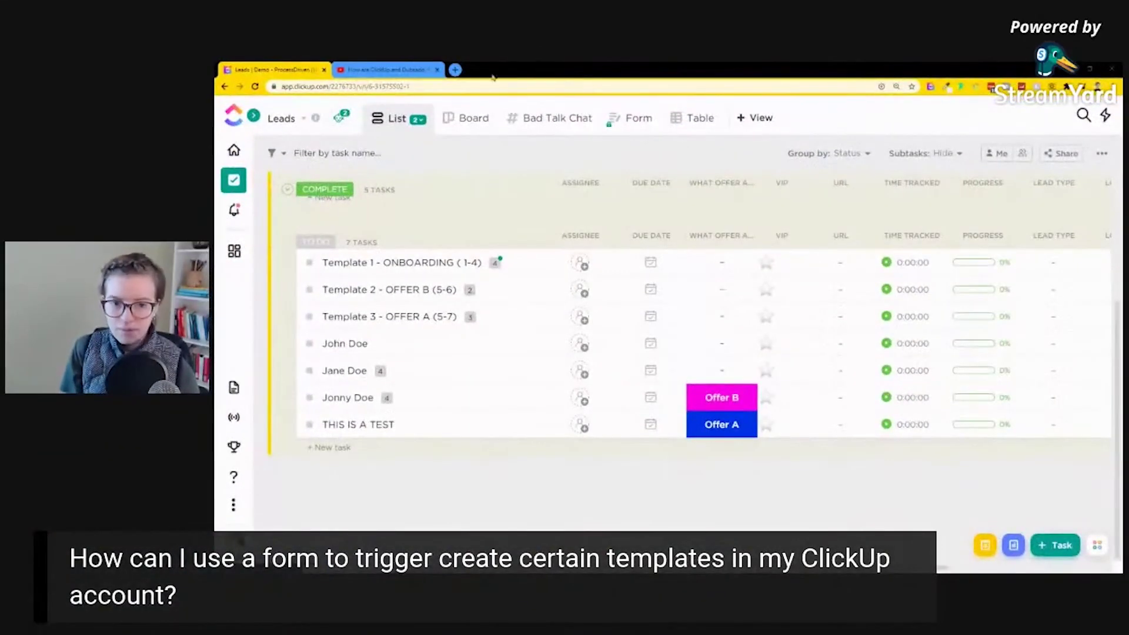
pyautogui.click(254, 87)
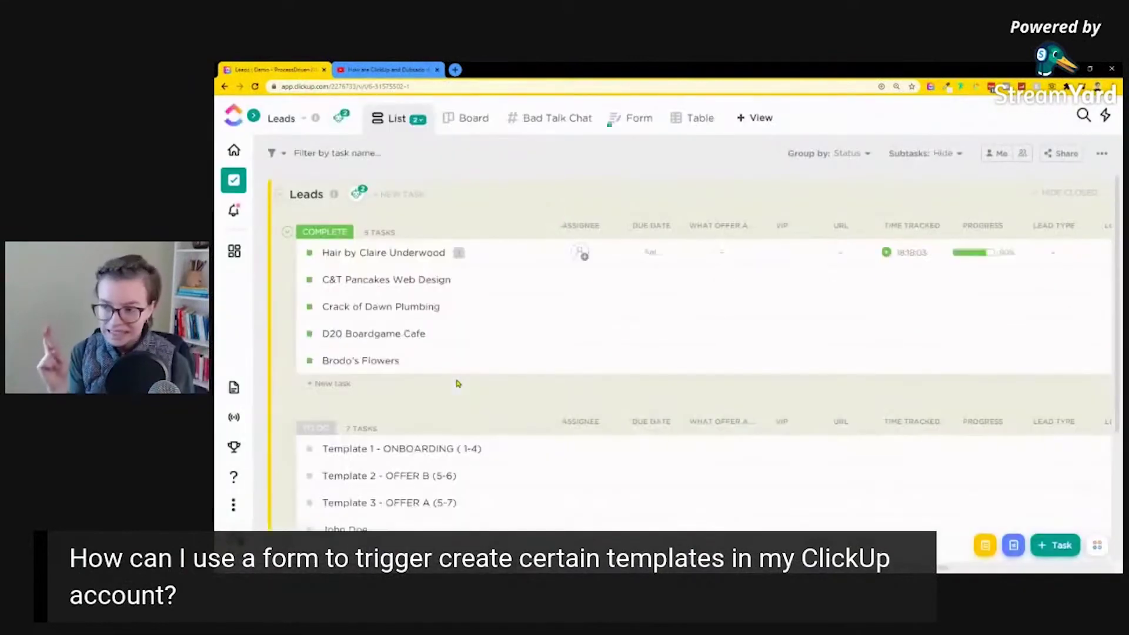
pyautogui.scroll(-3, 457, 384)
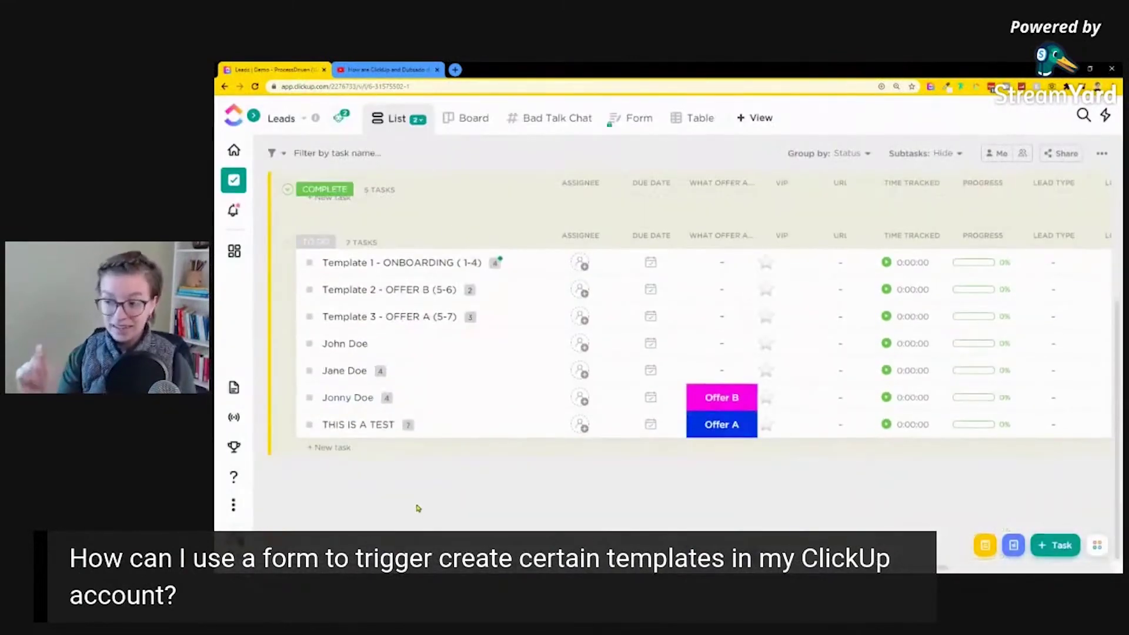
pyautogui.hotkey('ctrl', '+')
pyautogui.hotkey('ctrl', '+')
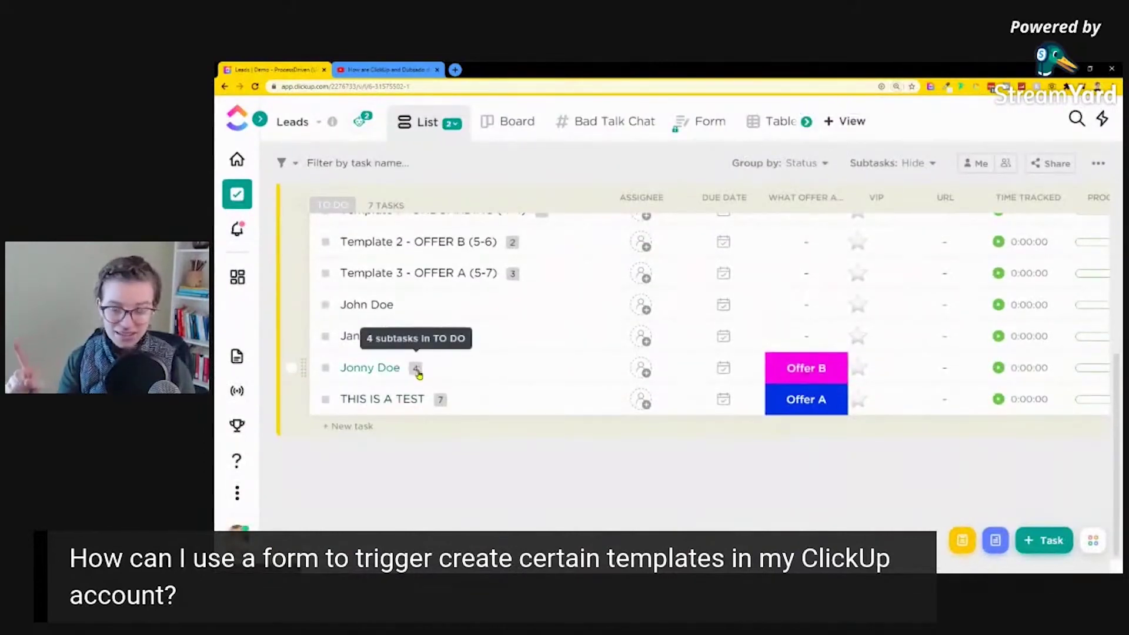
pyautogui.click(442, 406)
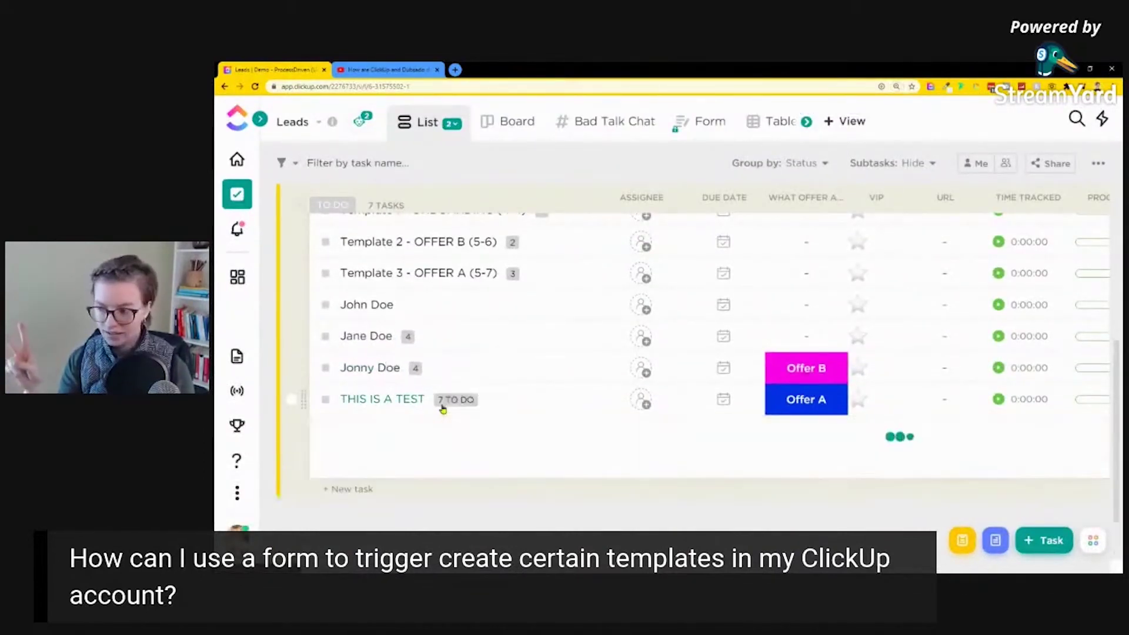
pyautogui.scroll(-4, 487, 431)
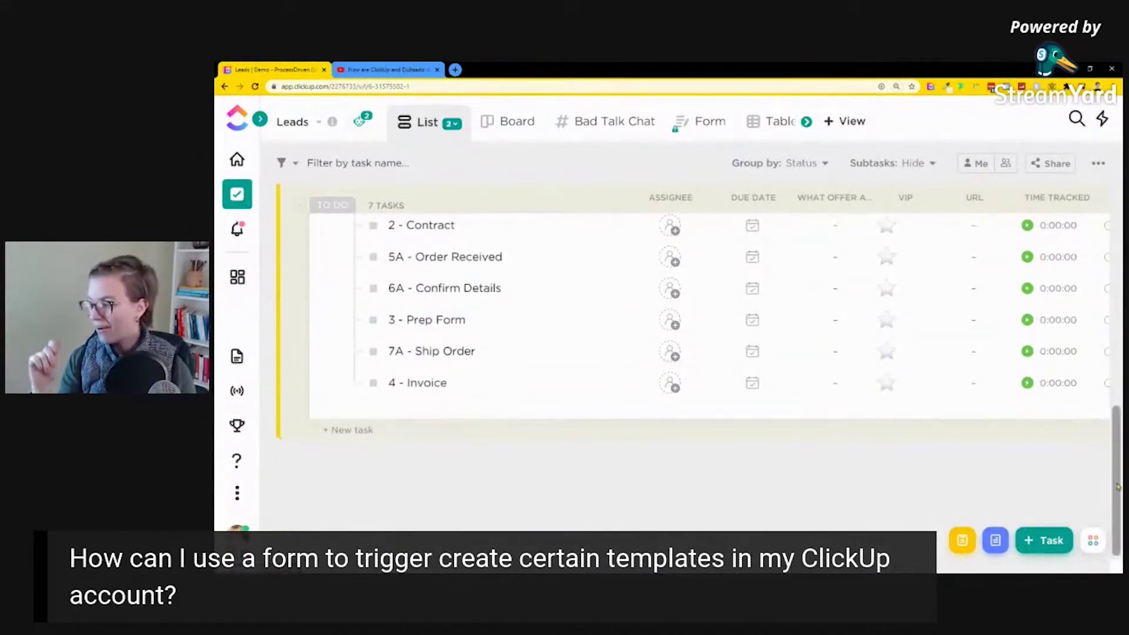
pyautogui.moveTo(1118, 488); pyautogui.dragTo(1116, 452)
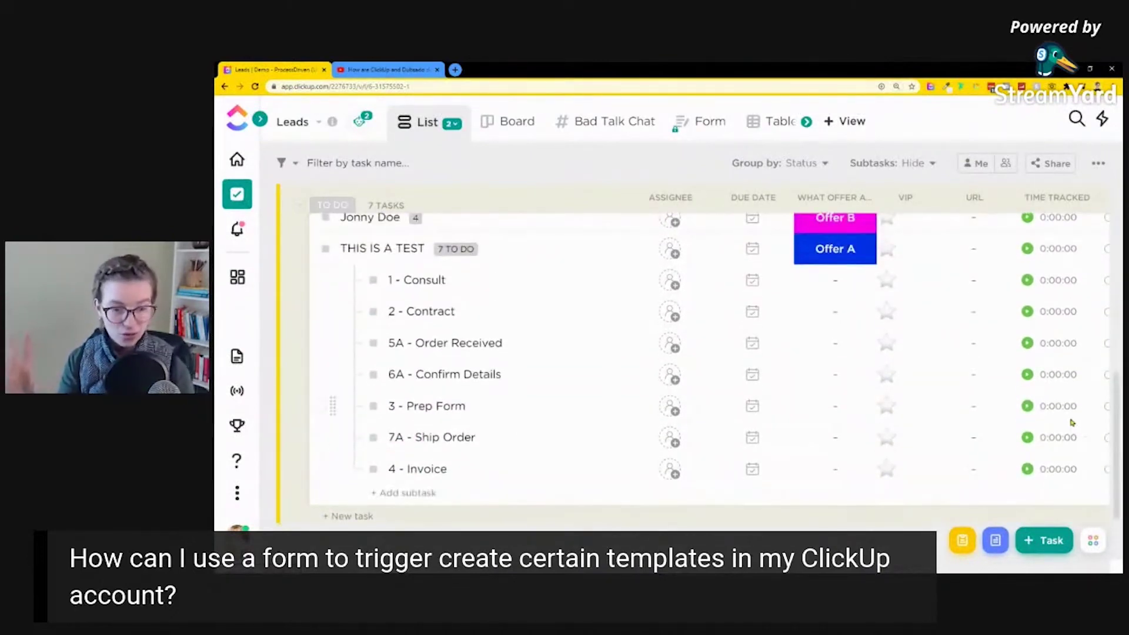
# Step: Open the THIS IS A TEST task and sort its subtasks by Name
pyautogui.click(371, 263)
pyautogui.scroll(-3, 532, 385)
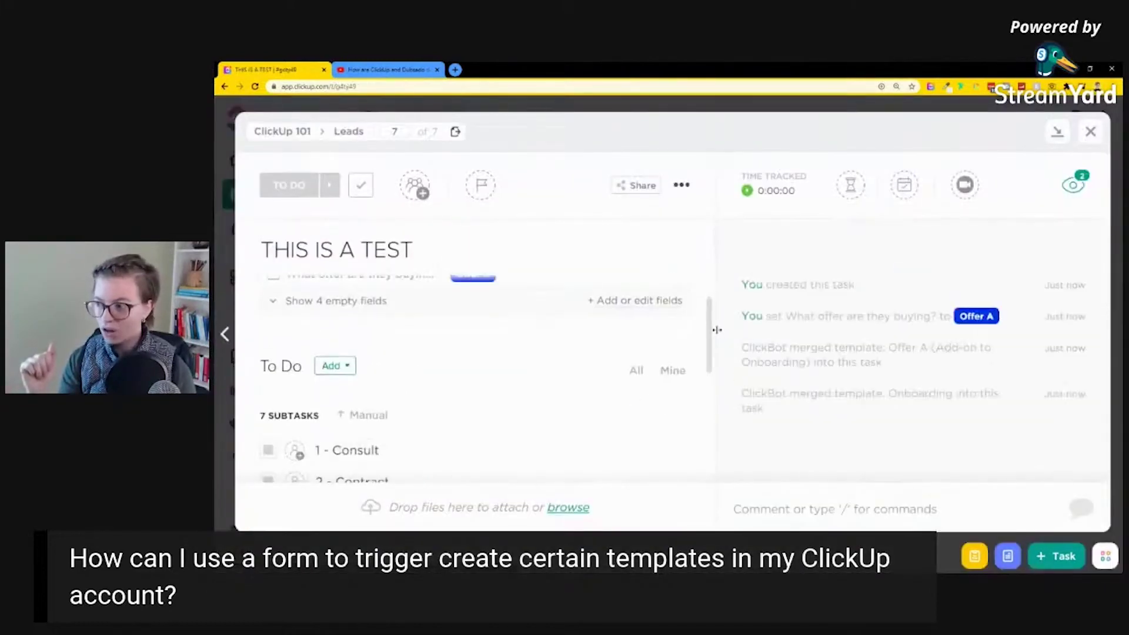
pyautogui.scroll(-3, 711, 331)
pyautogui.scroll(2, 711, 353)
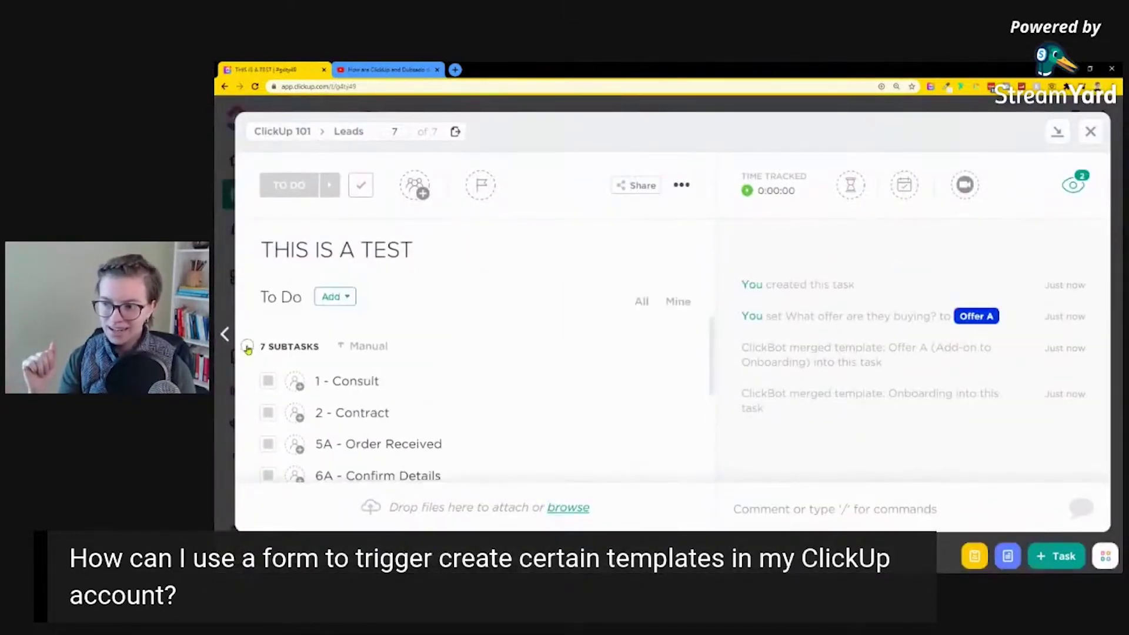
pyautogui.click(379, 347)
pyautogui.click(387, 514)
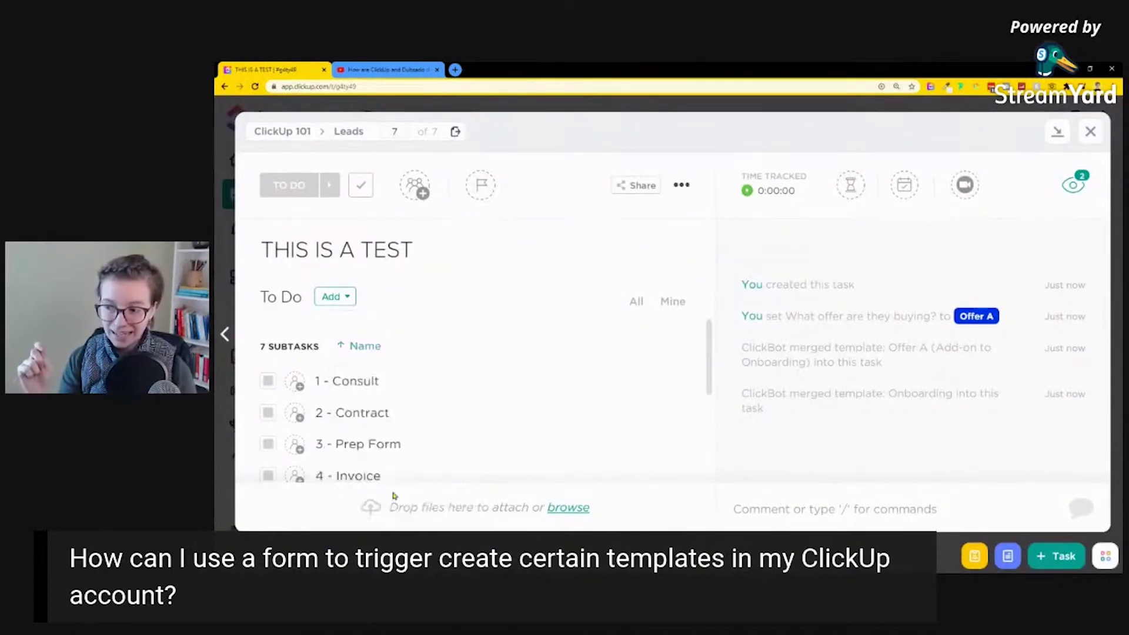
# Step: Highlight the activity entries showing the Onboarding and Offer A templates were merged
pyautogui.moveTo(711, 360)
pyautogui.mouseDown()
pyautogui.moveTo(713, 419)
pyautogui.moveTo(707, 376)
pyautogui.mouseUp()
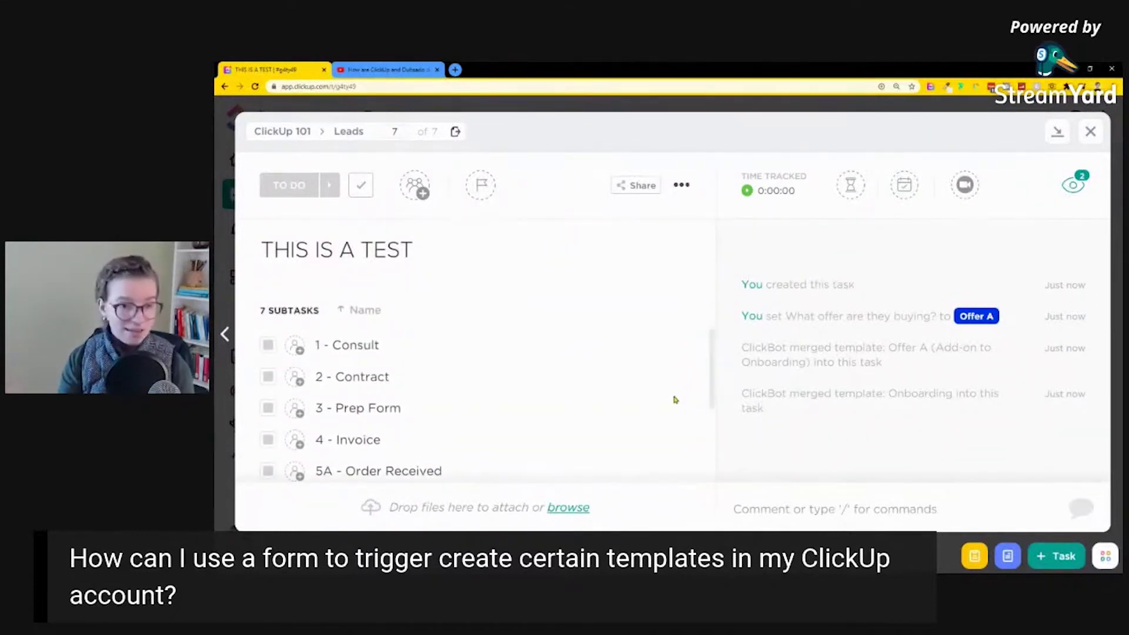
pyautogui.moveTo(744, 350); pyautogui.dragTo(785, 352)
pyautogui.moveTo(743, 393); pyautogui.dragTo(791, 398)
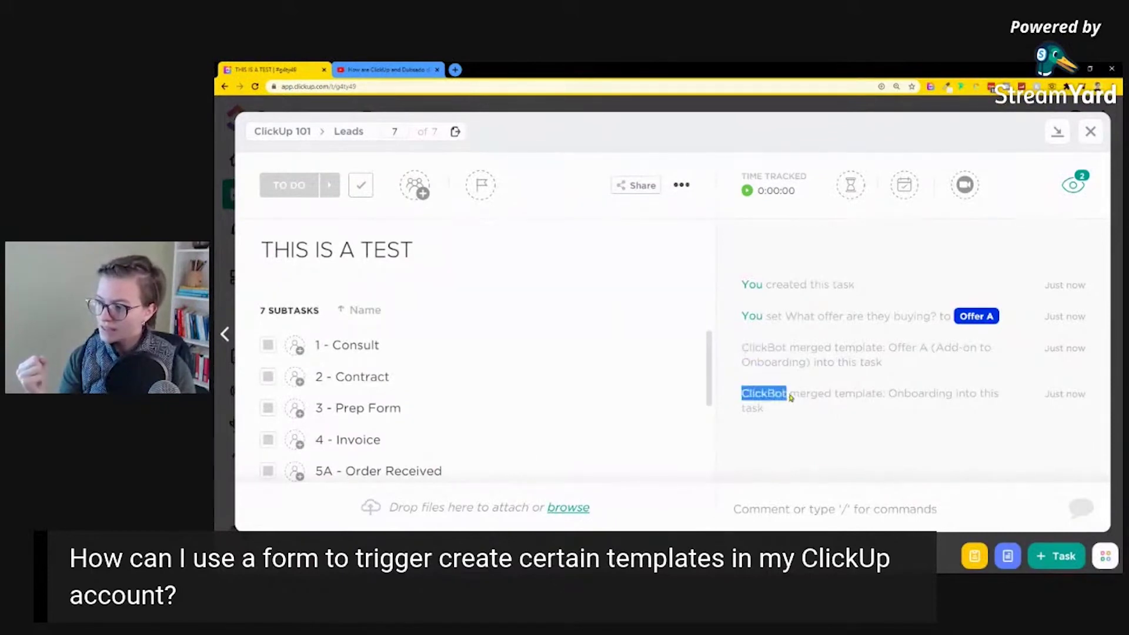
pyautogui.doubleClick(807, 353)
pyautogui.doubleClick(810, 394)
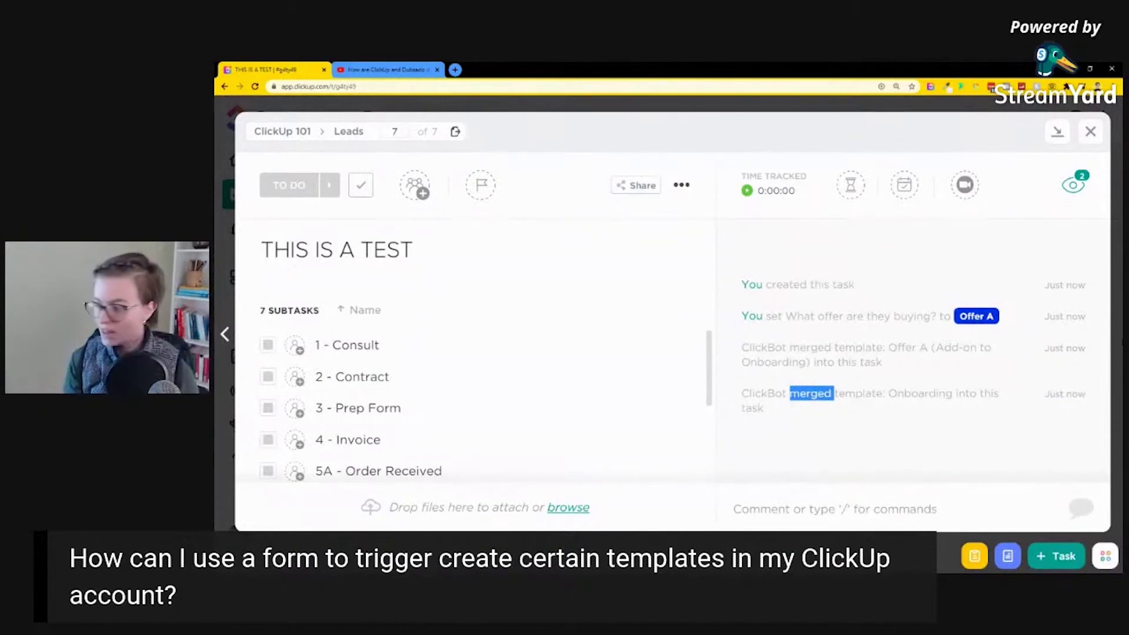
pyautogui.tripleClick(906, 367)
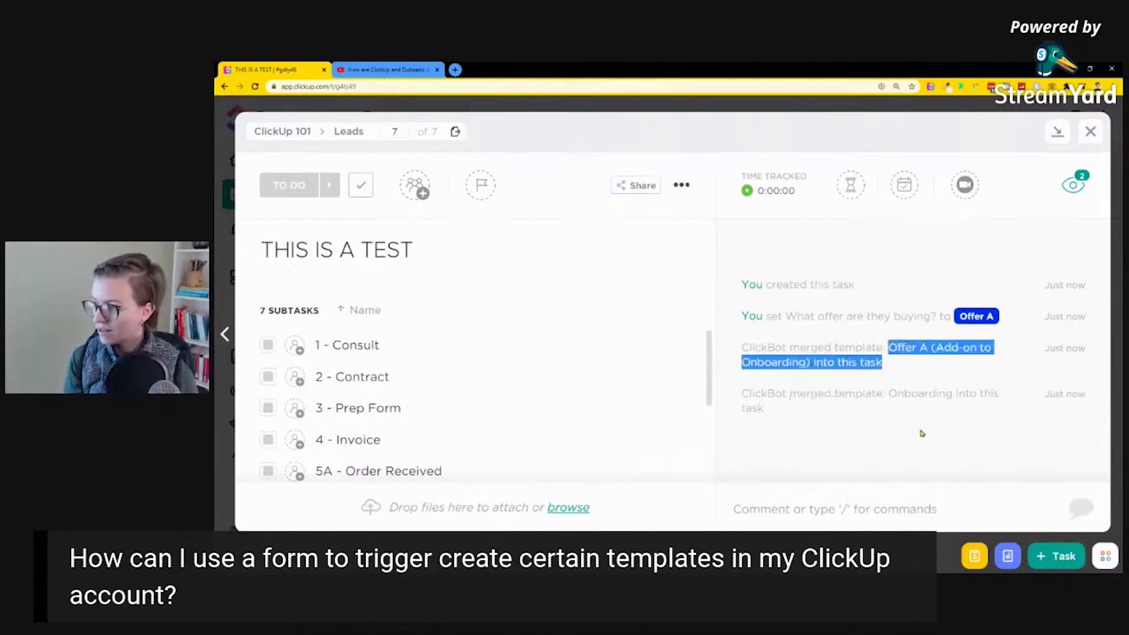
pyautogui.tripleClick(888, 393)
pyautogui.click(925, 440)
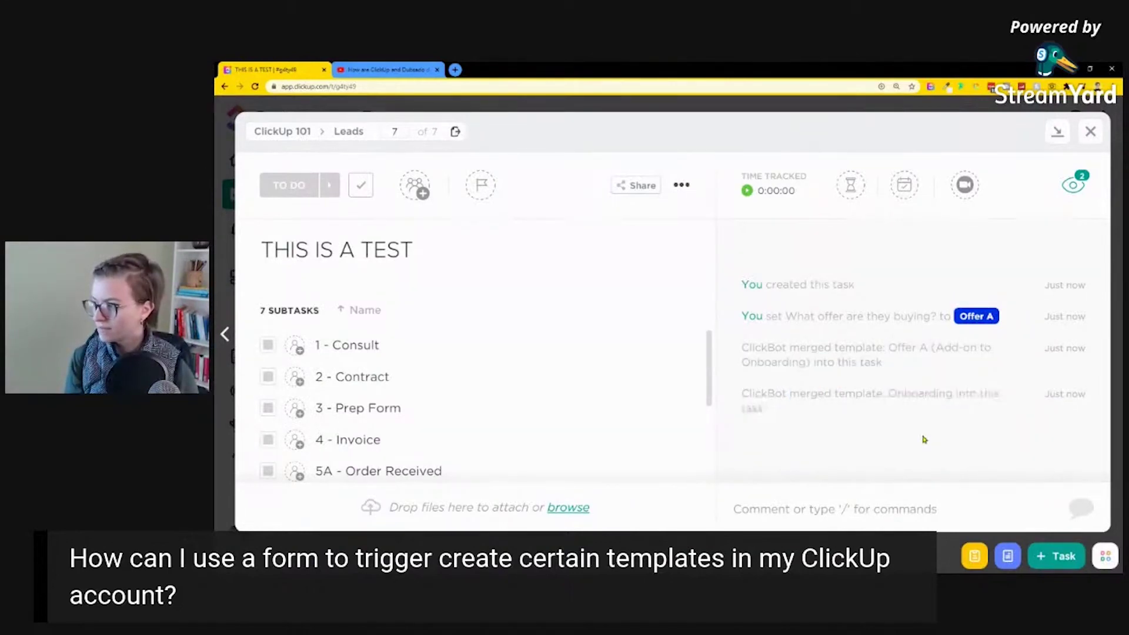
pyautogui.scroll(-3, 488, 406)
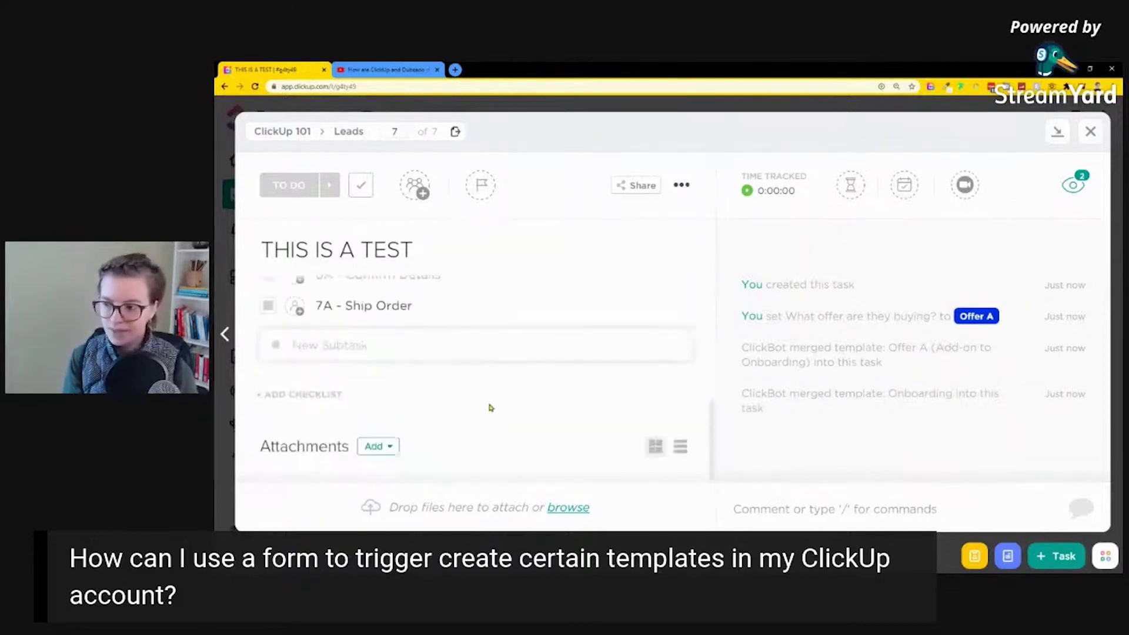
pyautogui.scroll(10, 488, 405)
pyautogui.scroll(-3, 400, 463)
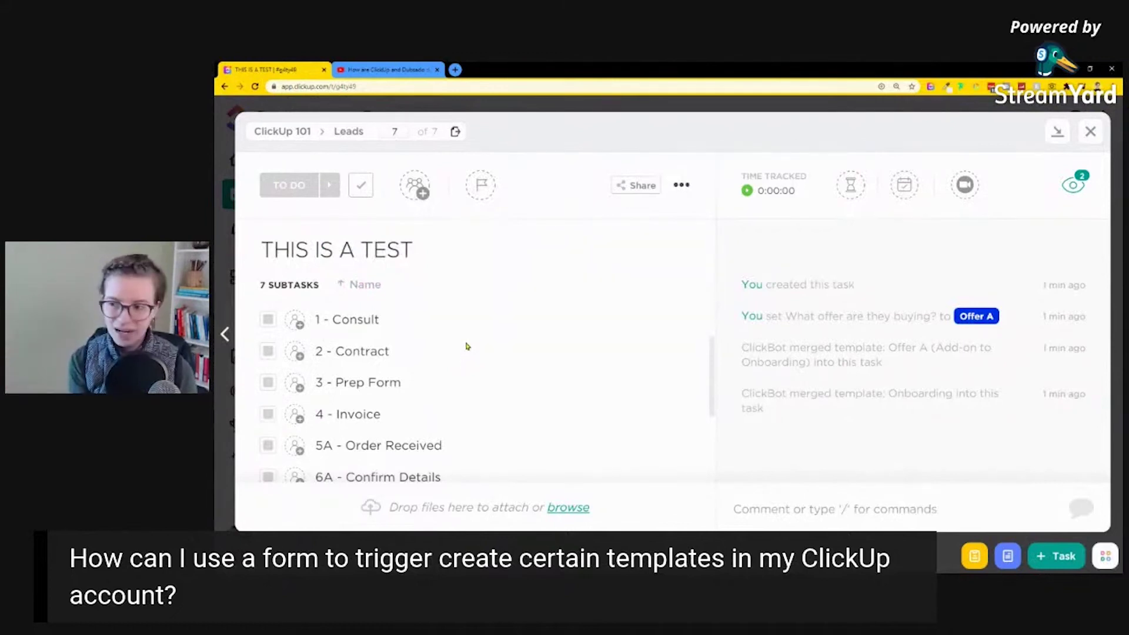
pyautogui.scroll(-5, 353, 353)
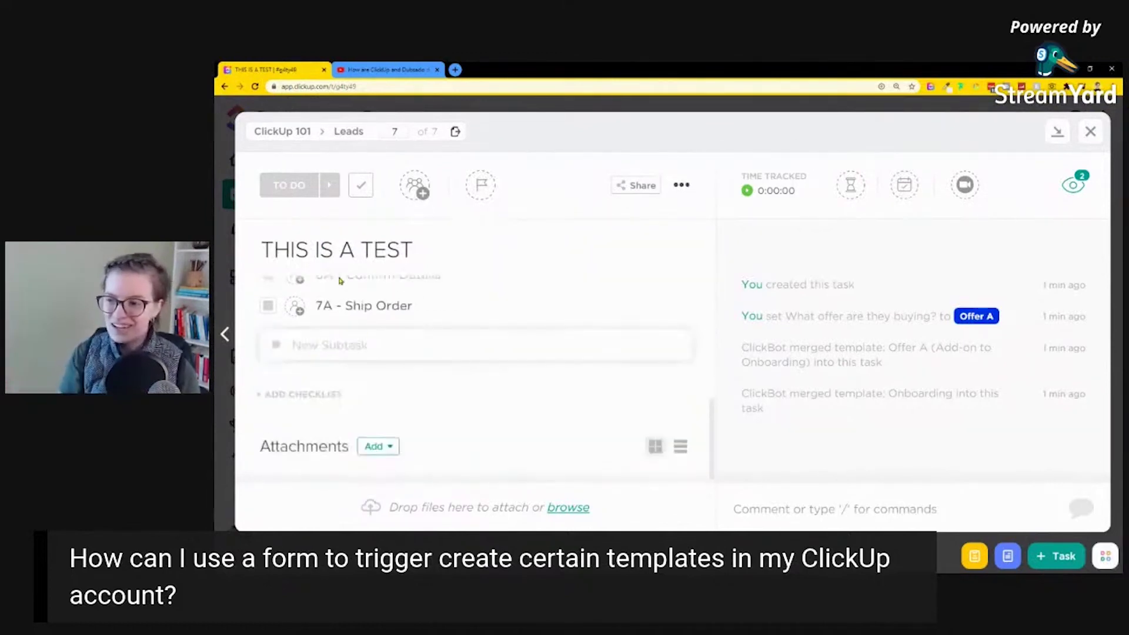
pyautogui.moveTo(715, 415); pyautogui.dragTo(712, 384)
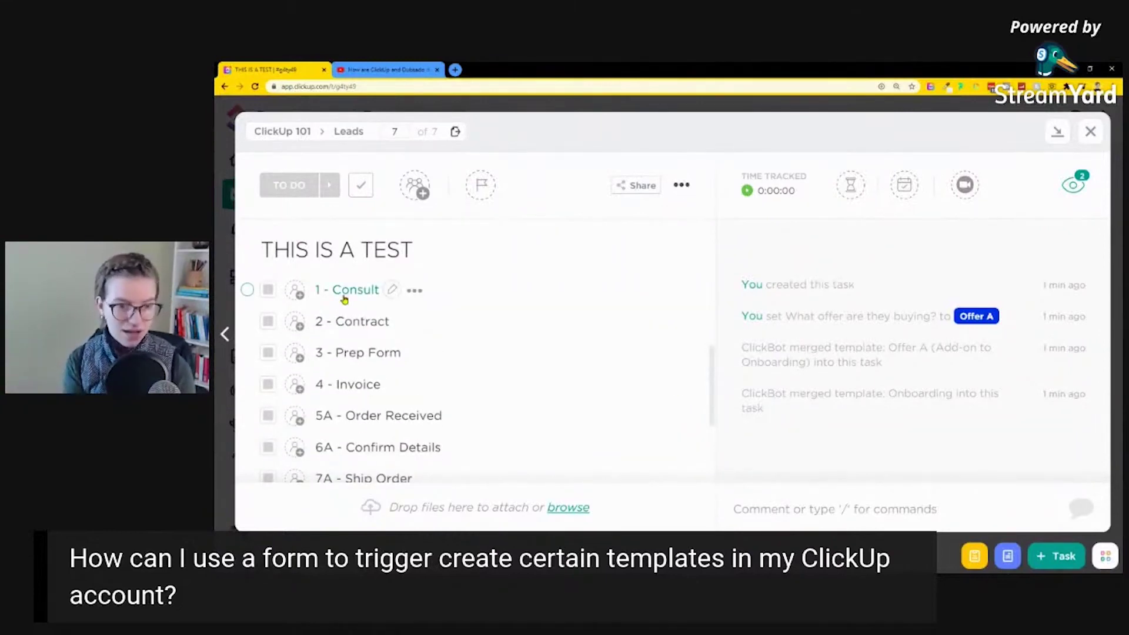
# Step: Rename the '1 - Consult' subtask to '01 - Consult' and close the task
pyautogui.click(391, 290)
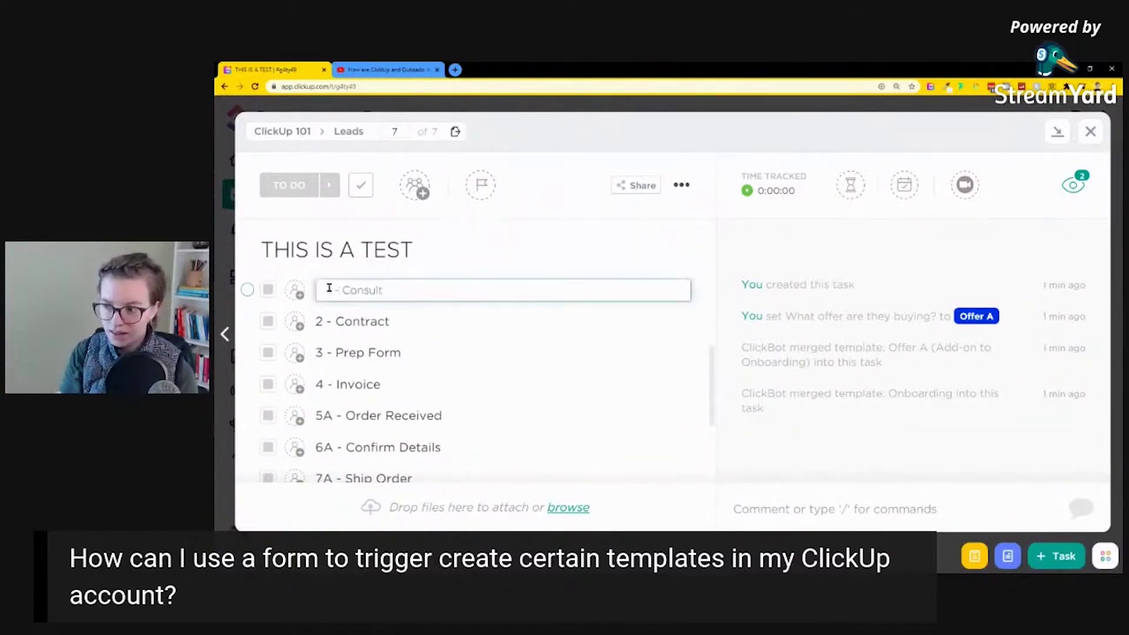
pyautogui.click(328, 288)
pyautogui.write('0')
pyautogui.press('Return')
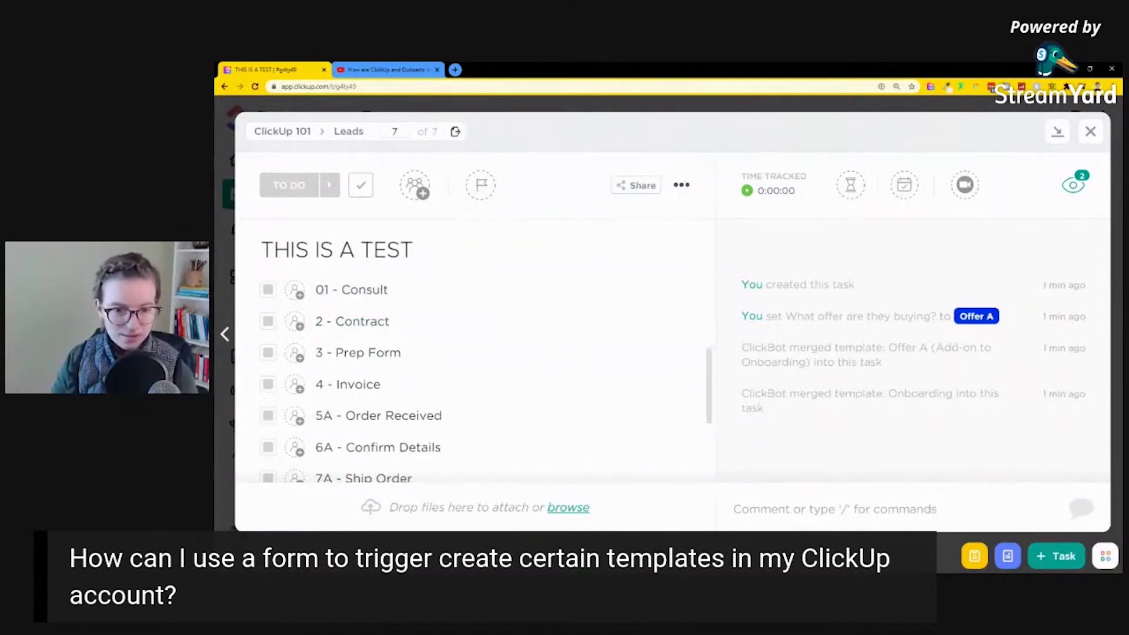
pyautogui.click(1091, 132)
pyautogui.hotkey('ctrl', '-')
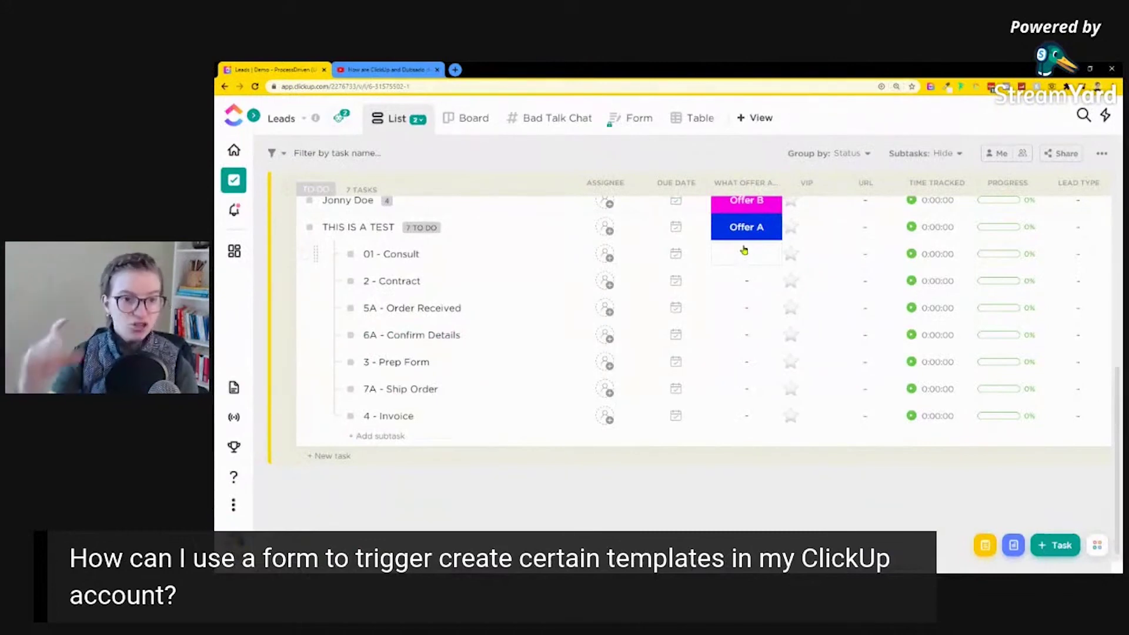
pyautogui.click(340, 117)
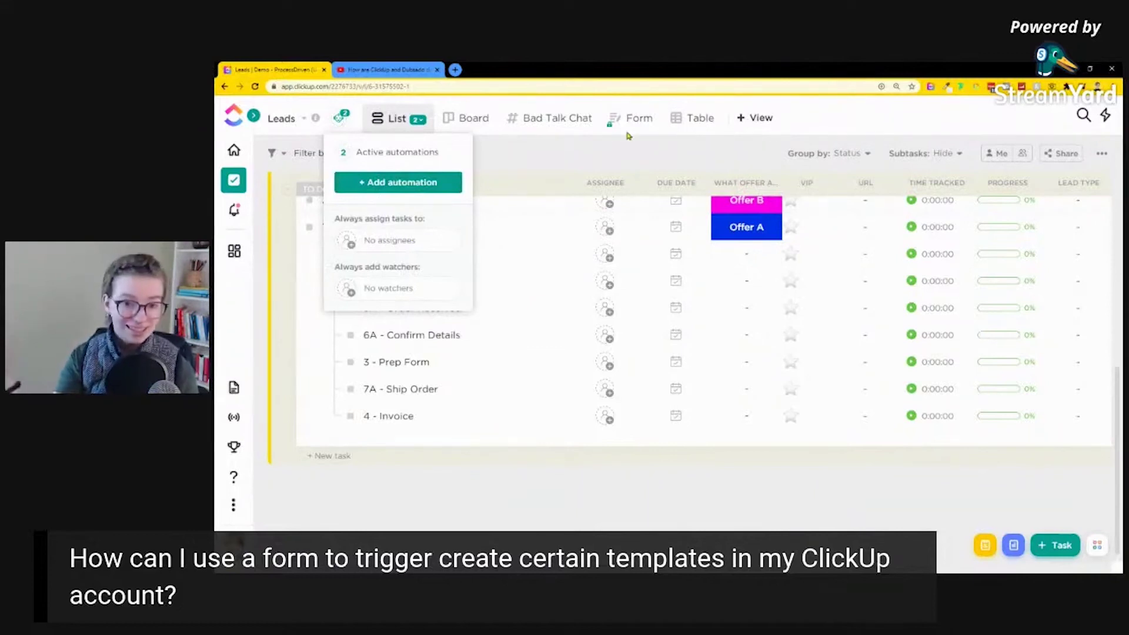
pyautogui.click(632, 506)
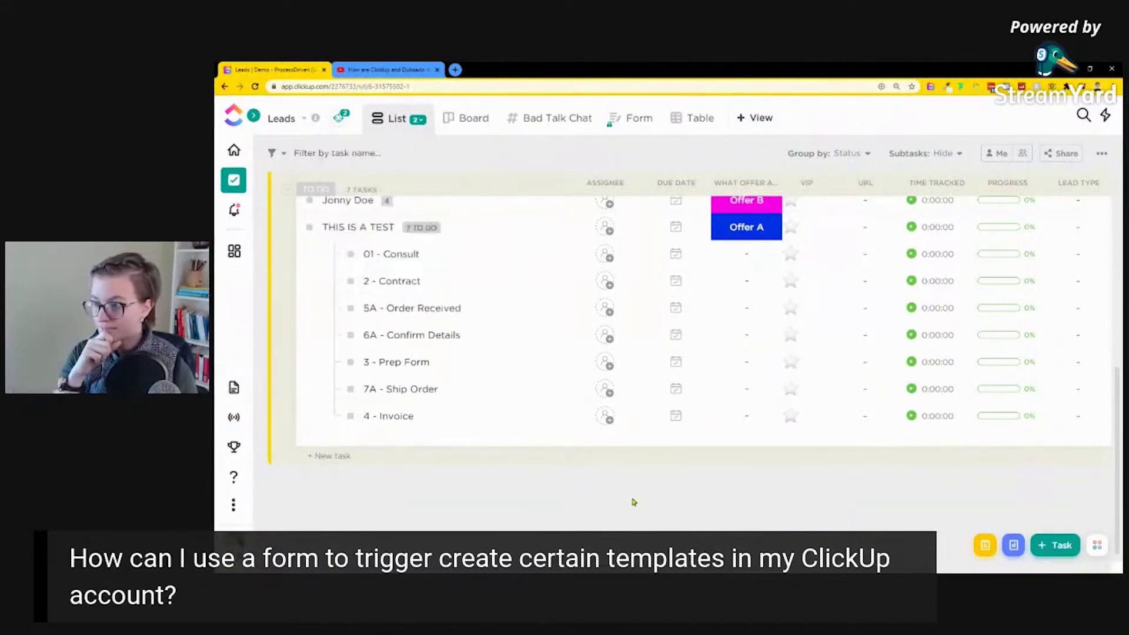